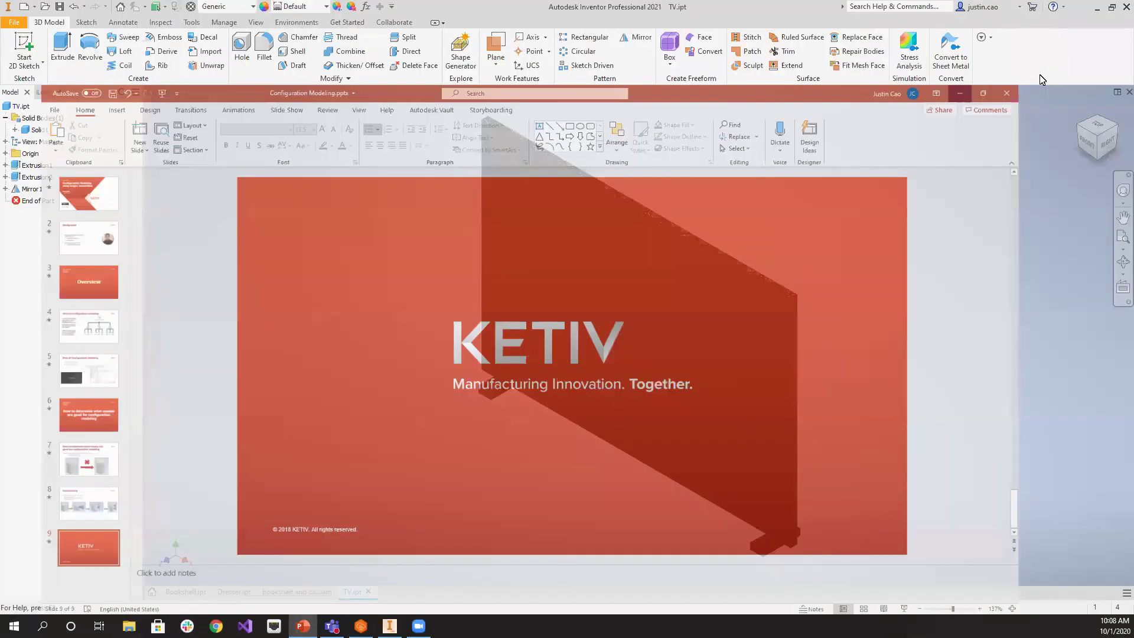
Switch to Inventor's Bookshelf.ipt part and look over the whole bookshelf
click(184, 591)
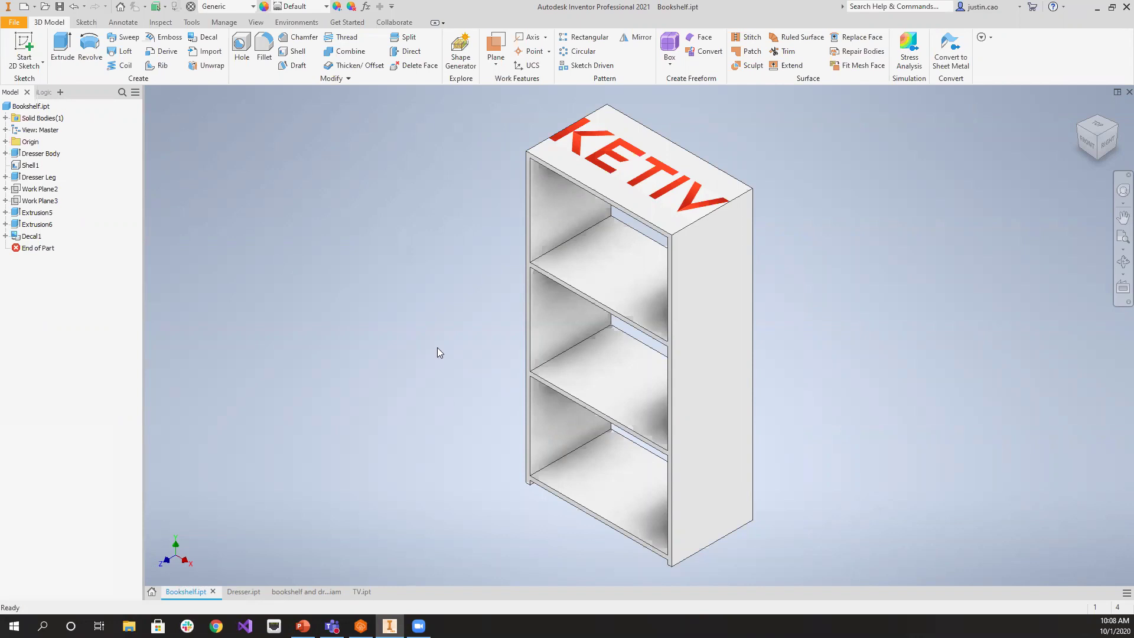
scroll(833, 429, down, 3)
scroll(833, 429, up, 3)
scroll(833, 429, down, 3)
scroll(798, 421, up, 1)
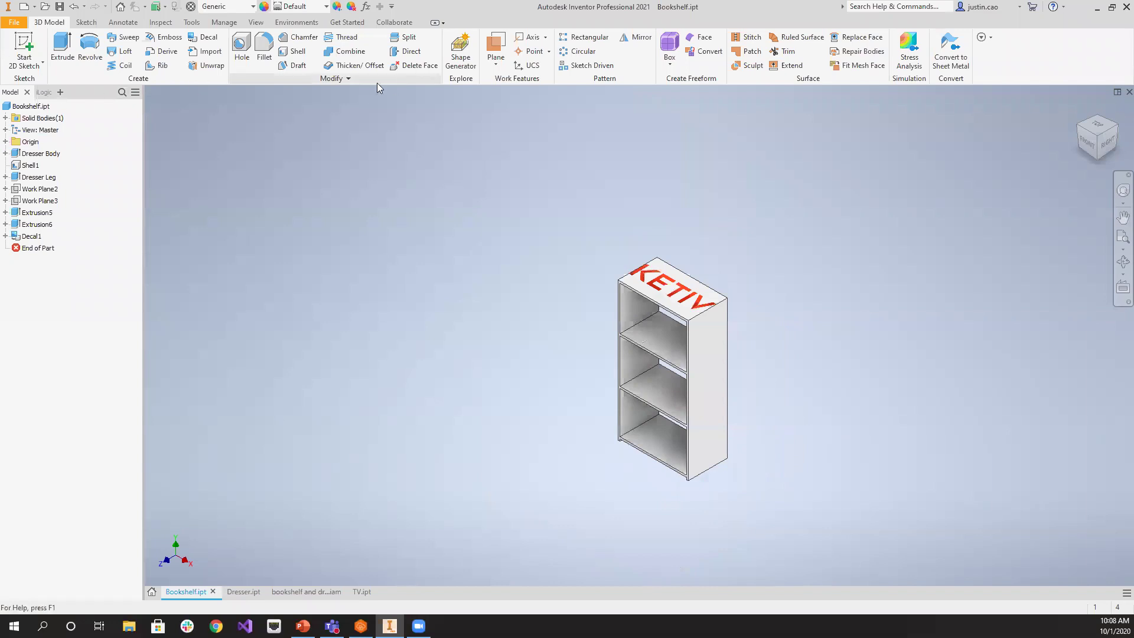
Set the Bookshelf_Width user parameter to 40 in while viewing the bookshelf from the front
click(365, 7)
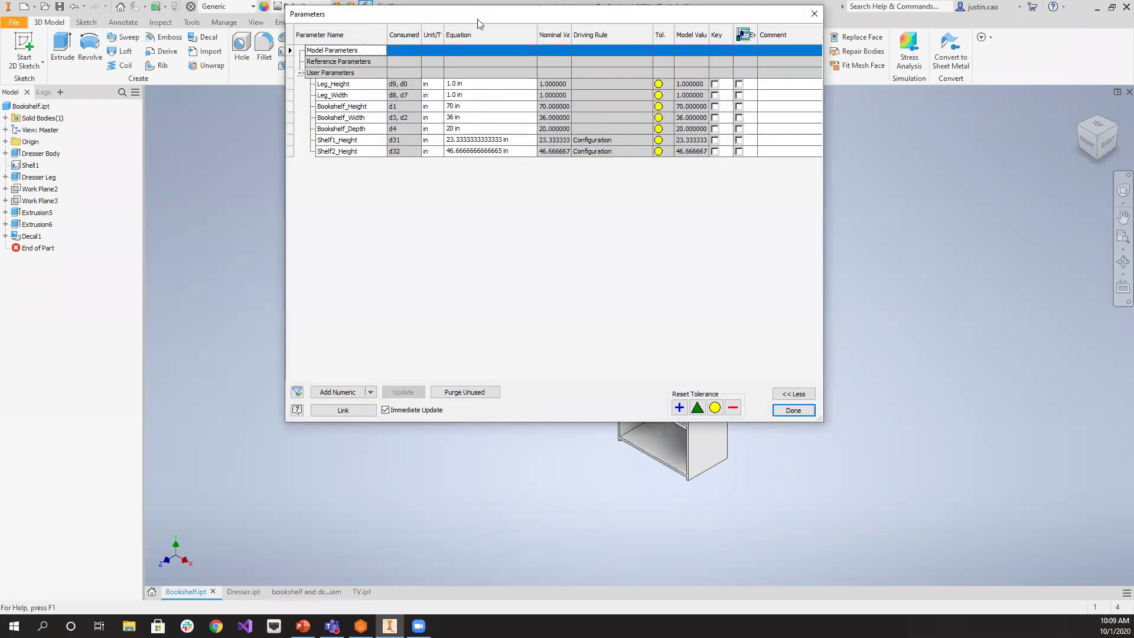
drag(481, 16, 263, 92)
click(1085, 142)
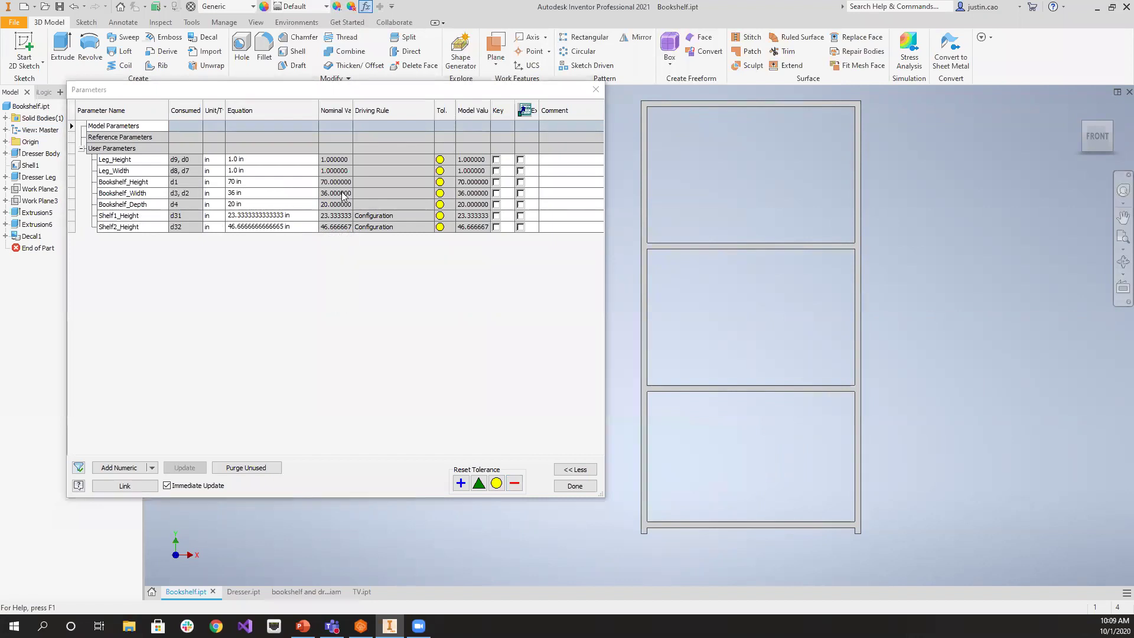
click(251, 194)
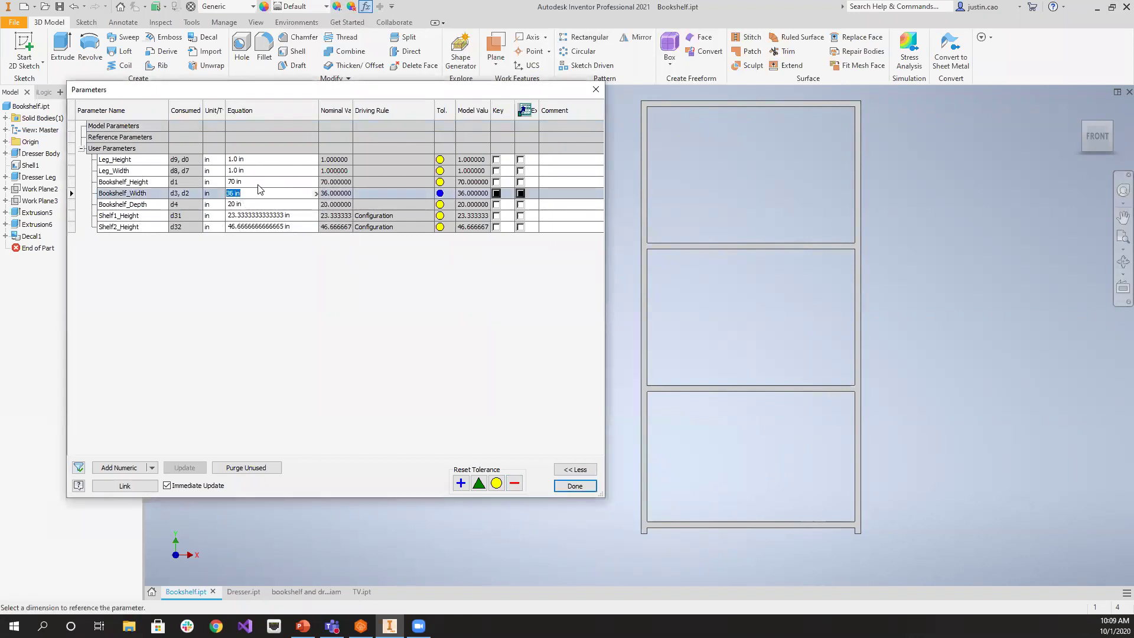
text(40)
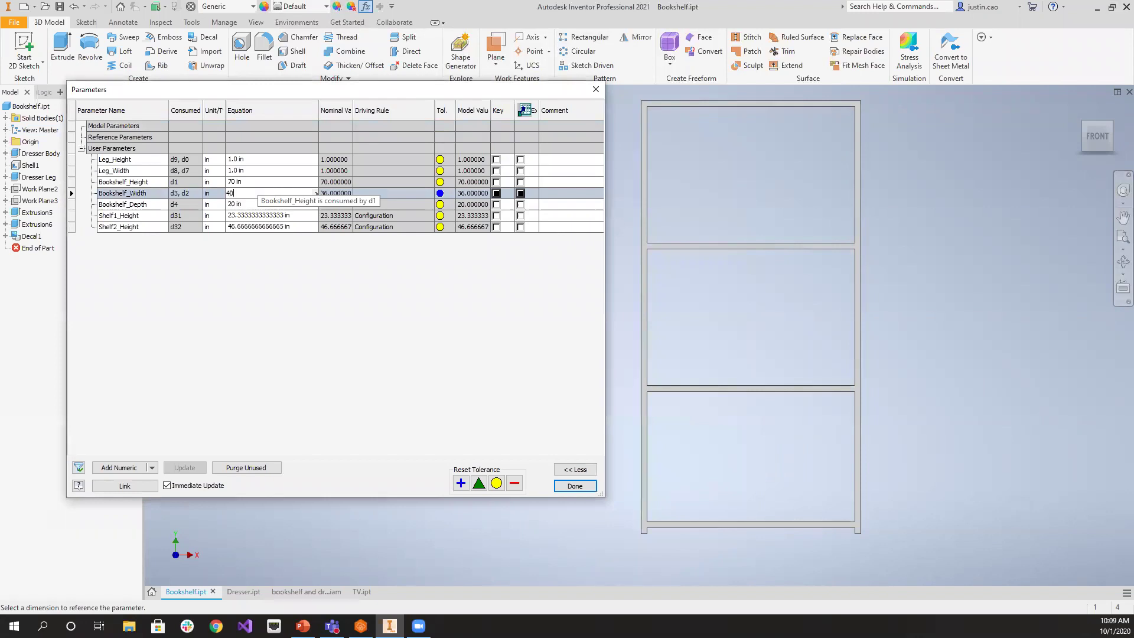
key(Return)
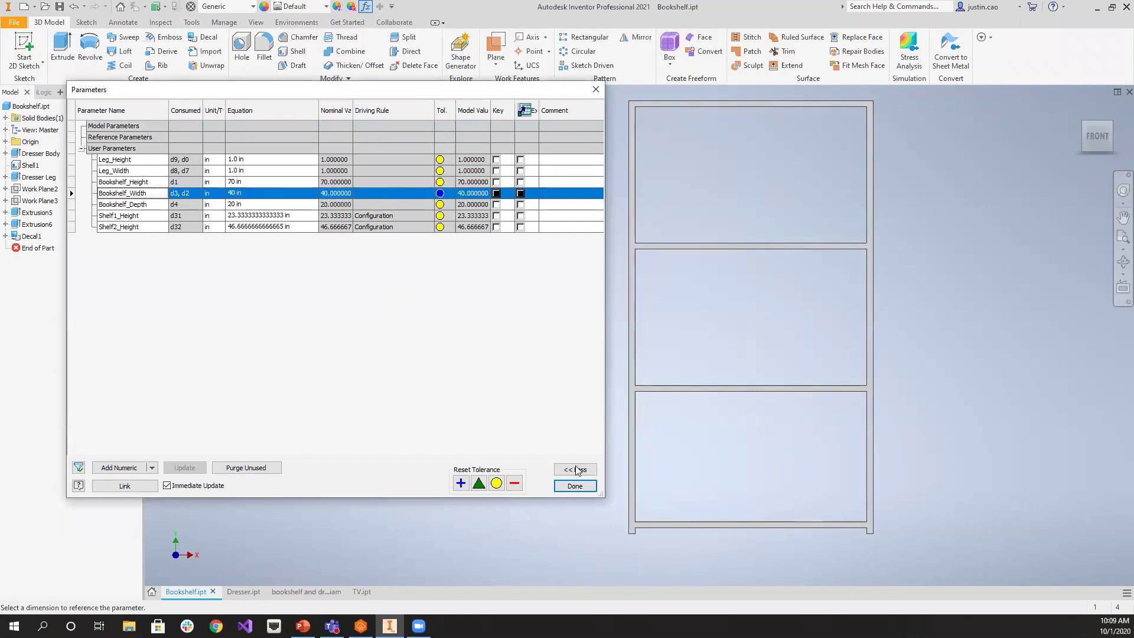
click(570, 485)
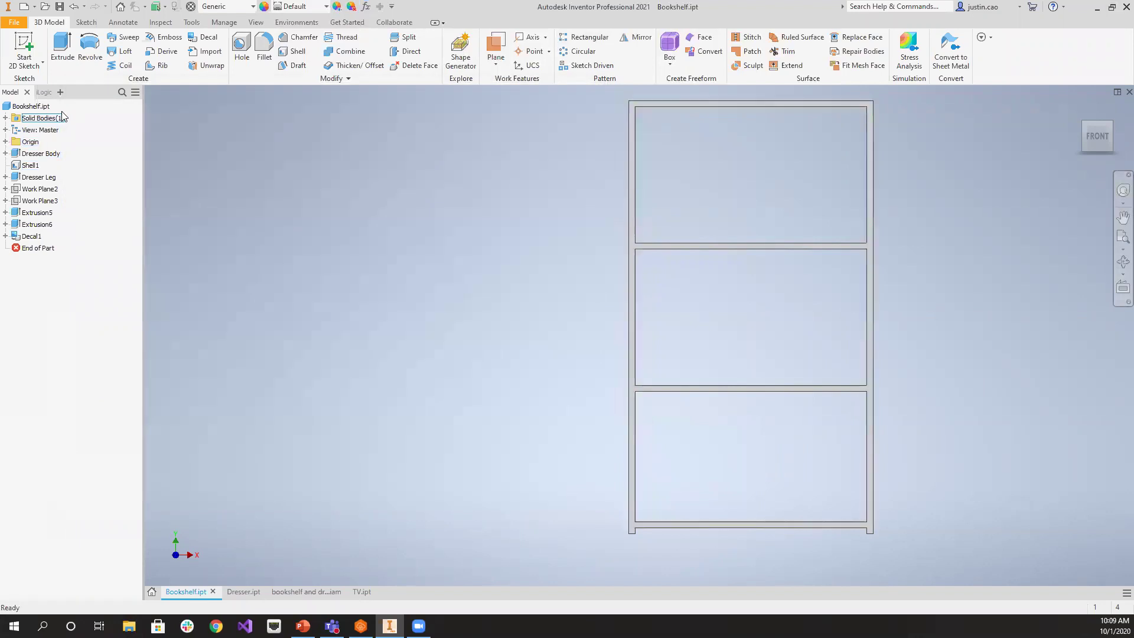
Examine the bookshelf's iLogic Configuration rule for how Bookshelf_Height controls the shelf heights and the Extrusion6 feature
click(40, 93)
click(52, 135)
right_click(60, 131)
click(94, 150)
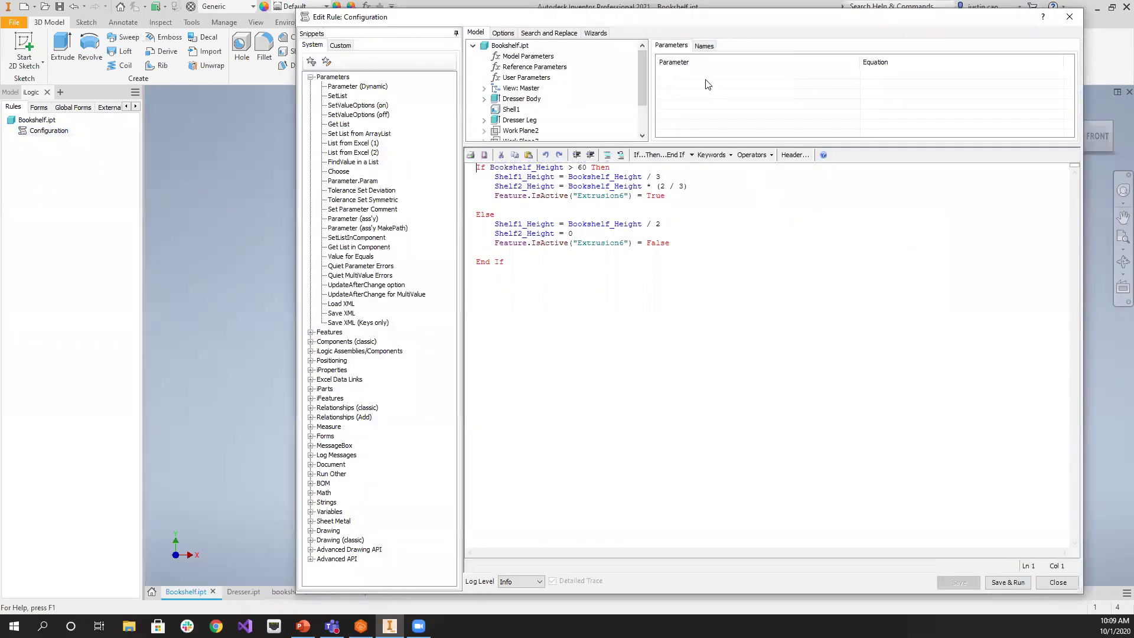
drag(703, 295, 470, 208)
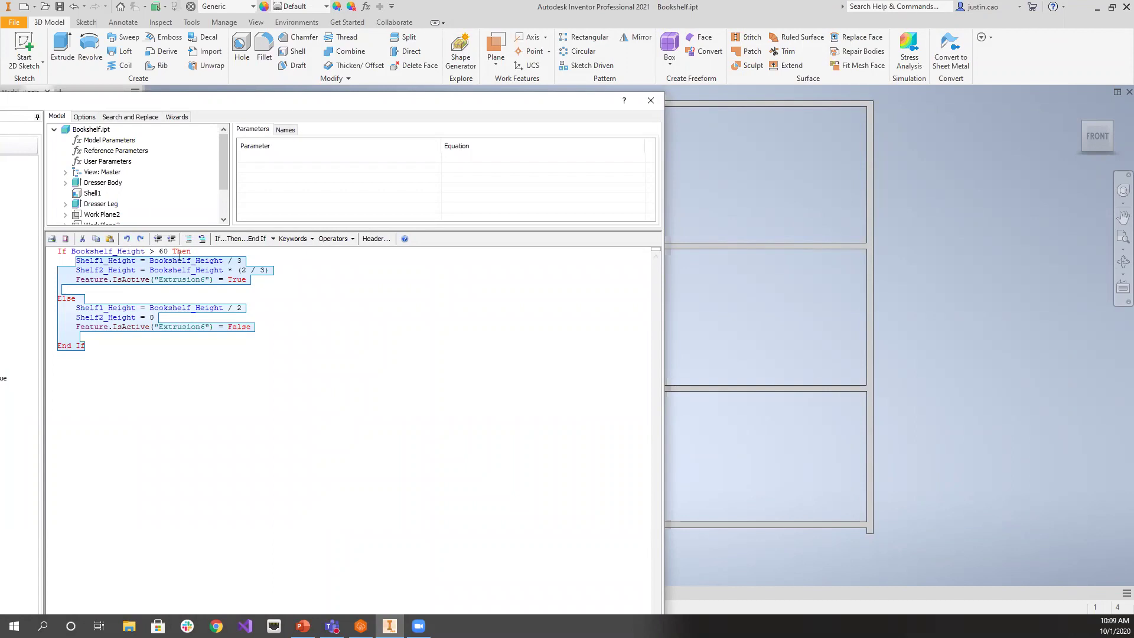
drag(330, 102, 364, 37)
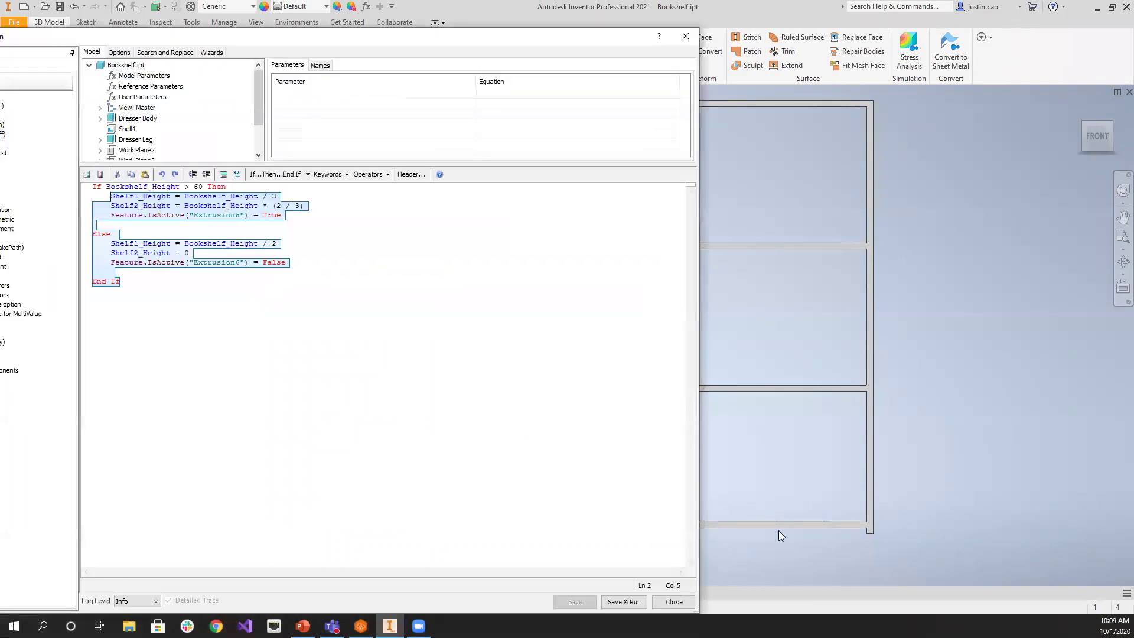
click(684, 602)
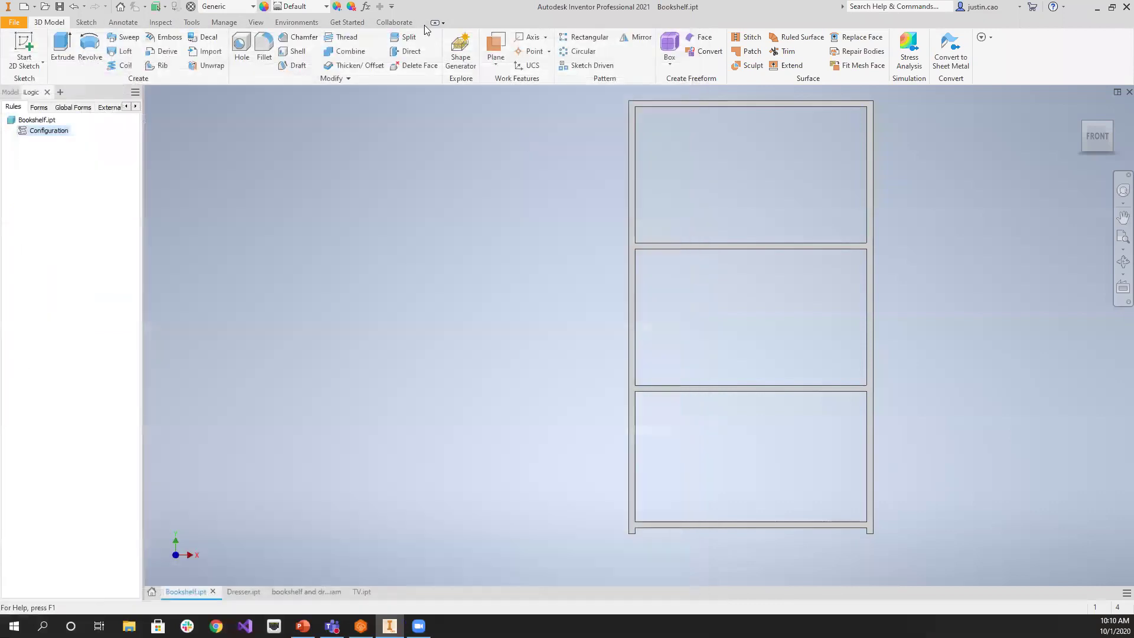
Set the Bookshelf_Height user parameter to 59 in and check the shelf layout
click(366, 6)
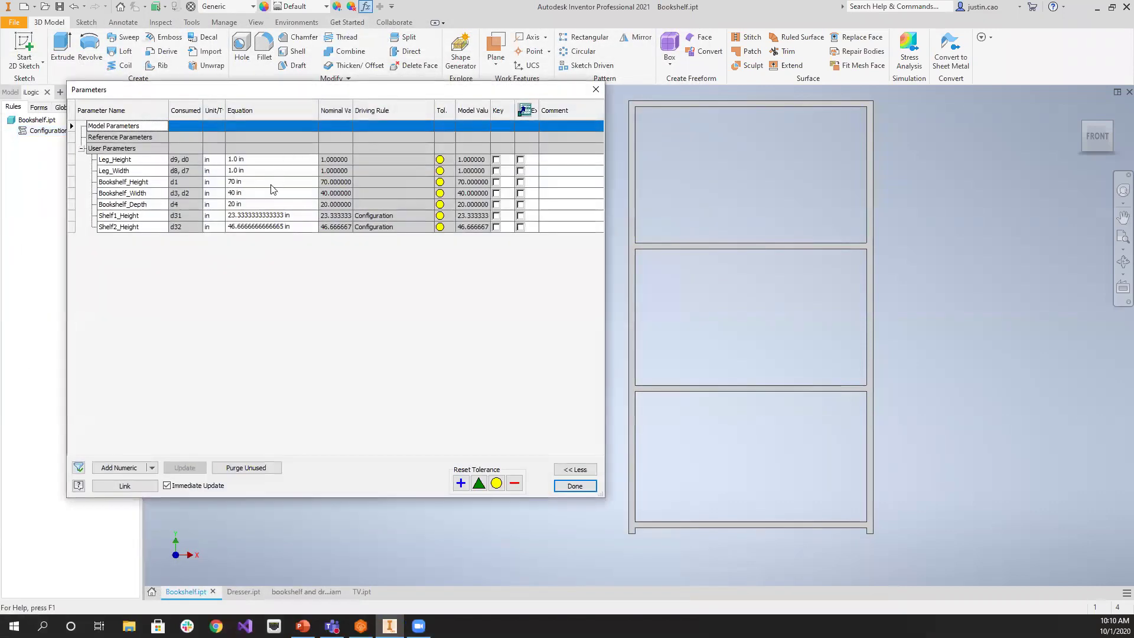
click(236, 183)
click(236, 183)
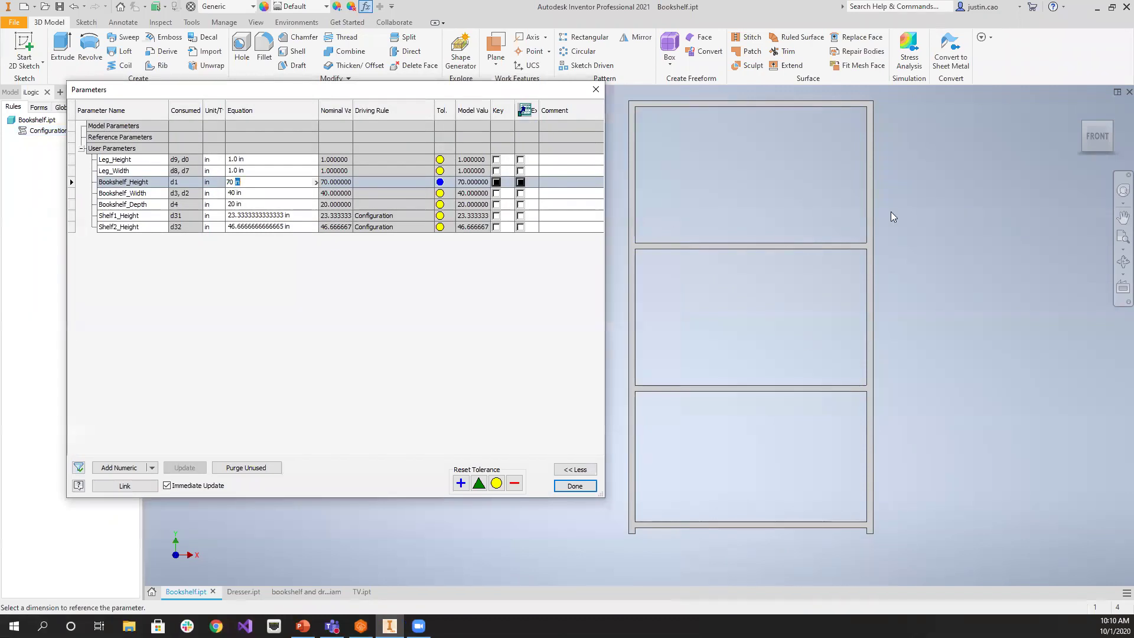
click(250, 187)
click(250, 187)
text(59)
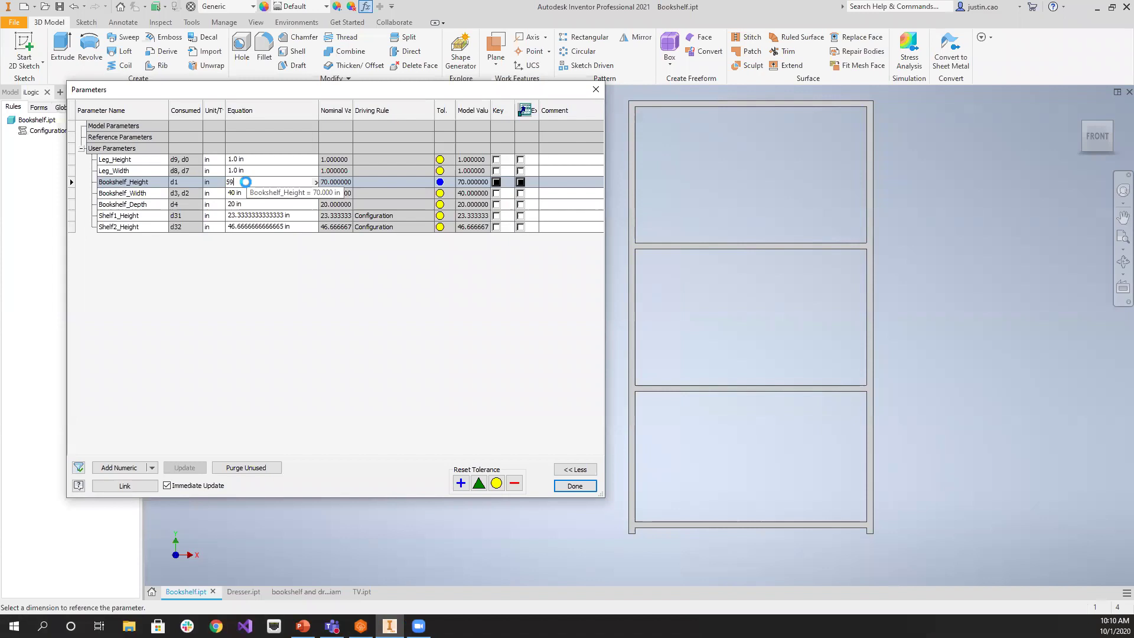
key(Return)
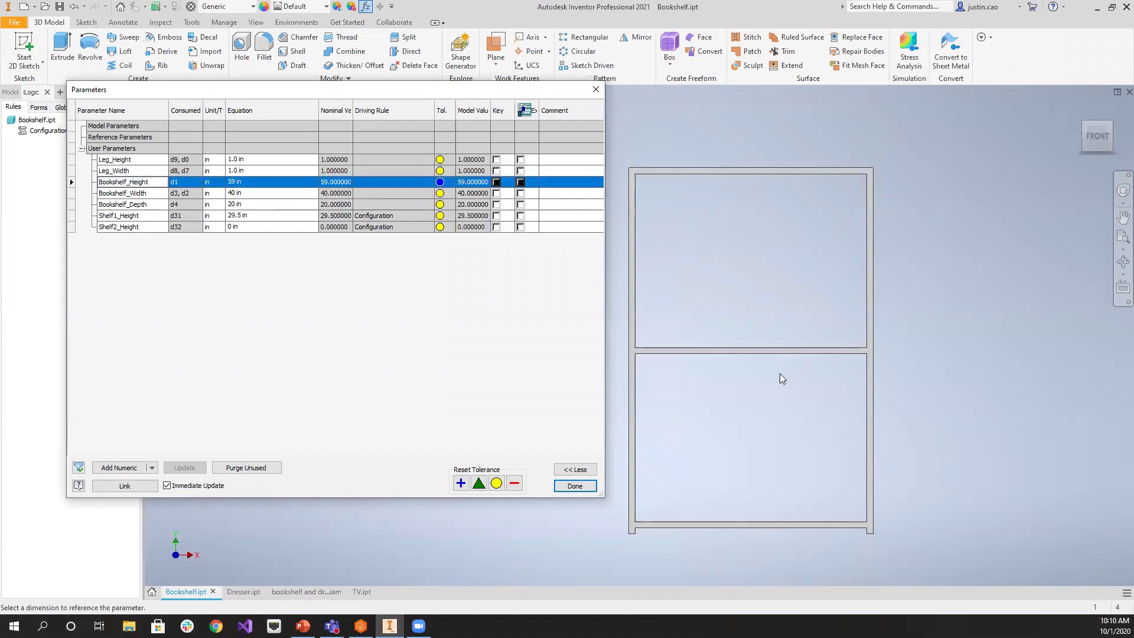
shift+middle_drag(914, 365, 819, 373)
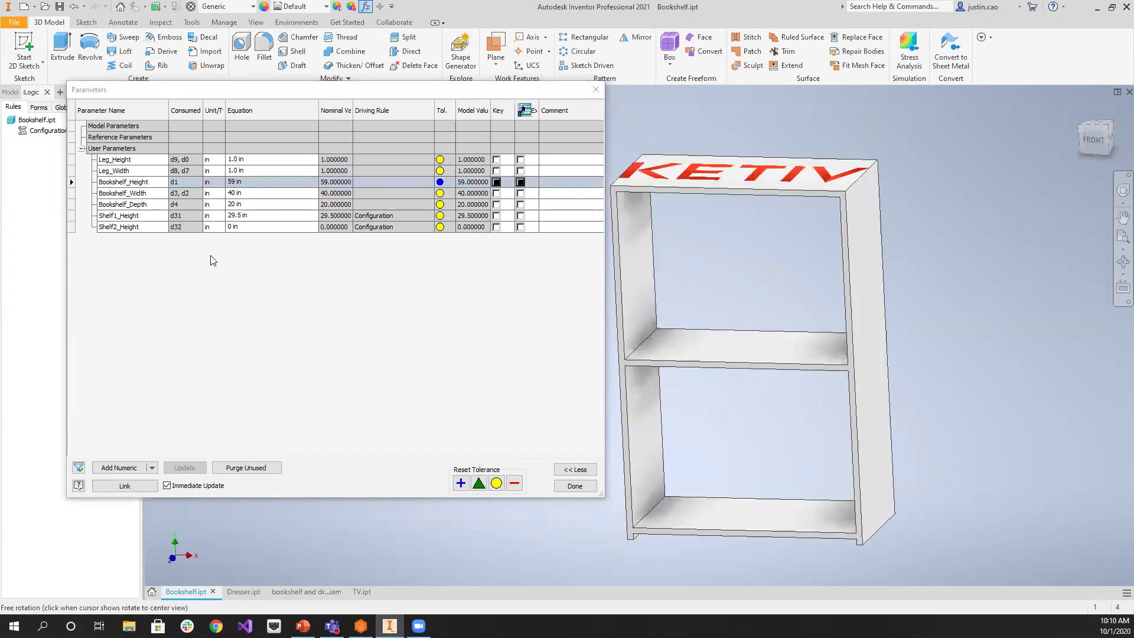
Set the Bookshelf_Height user parameter back to 70 in and finish editing the parameters
click(248, 182)
text(7)
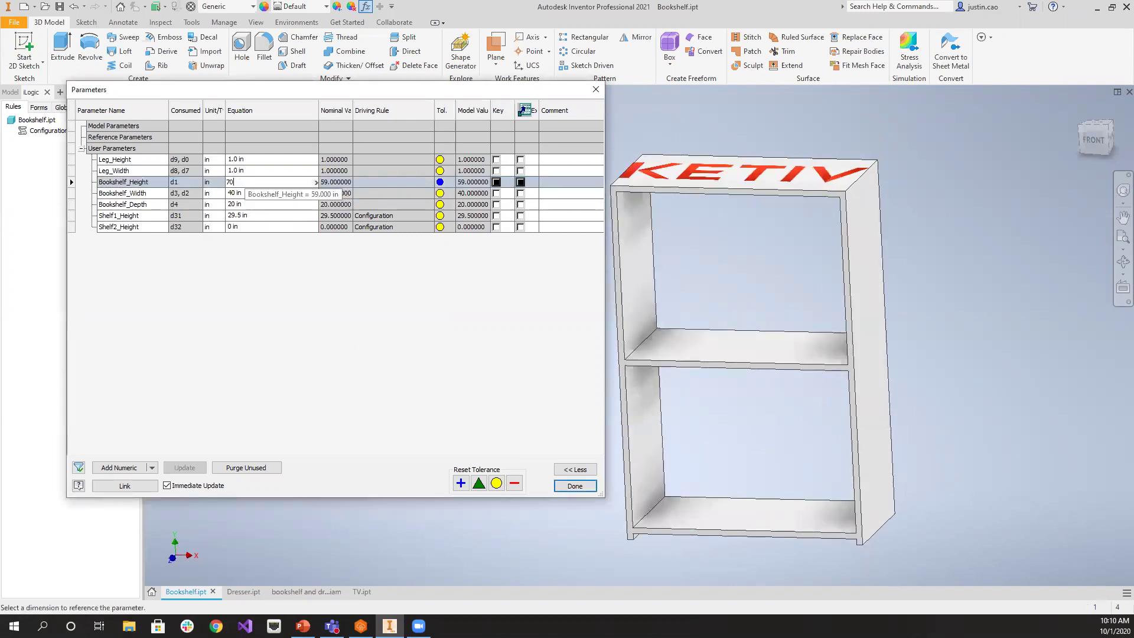
text(0)
key(Return)
click(564, 486)
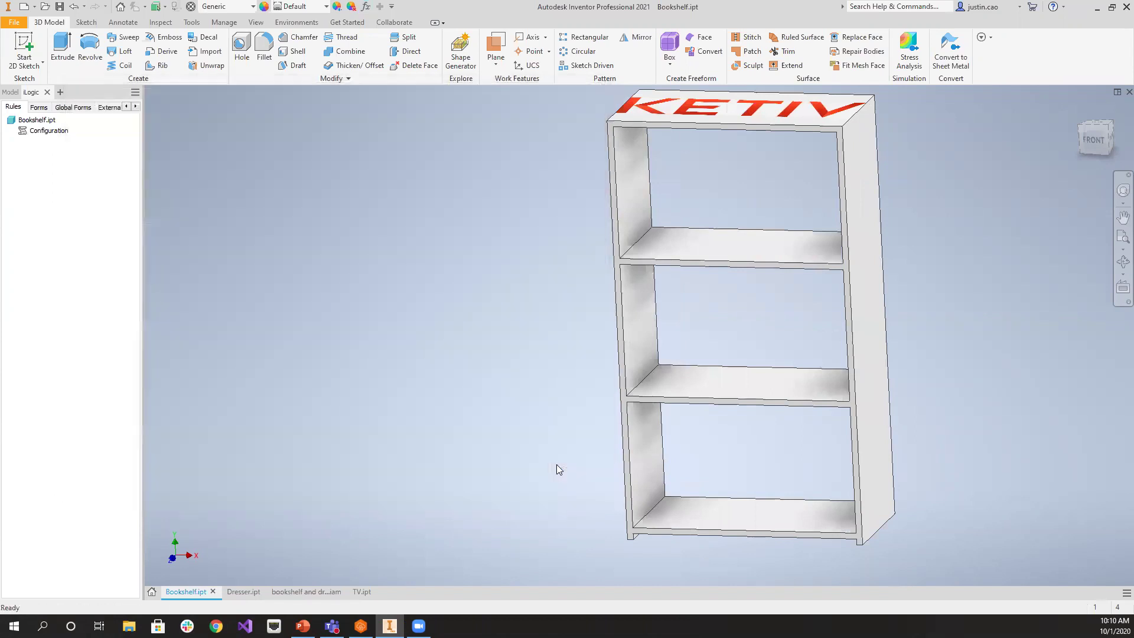
In Dresser.ipt, examine the iLogic Configuration rule for how Drawer_Orientation activates the door, drawer and handle features
click(243, 591)
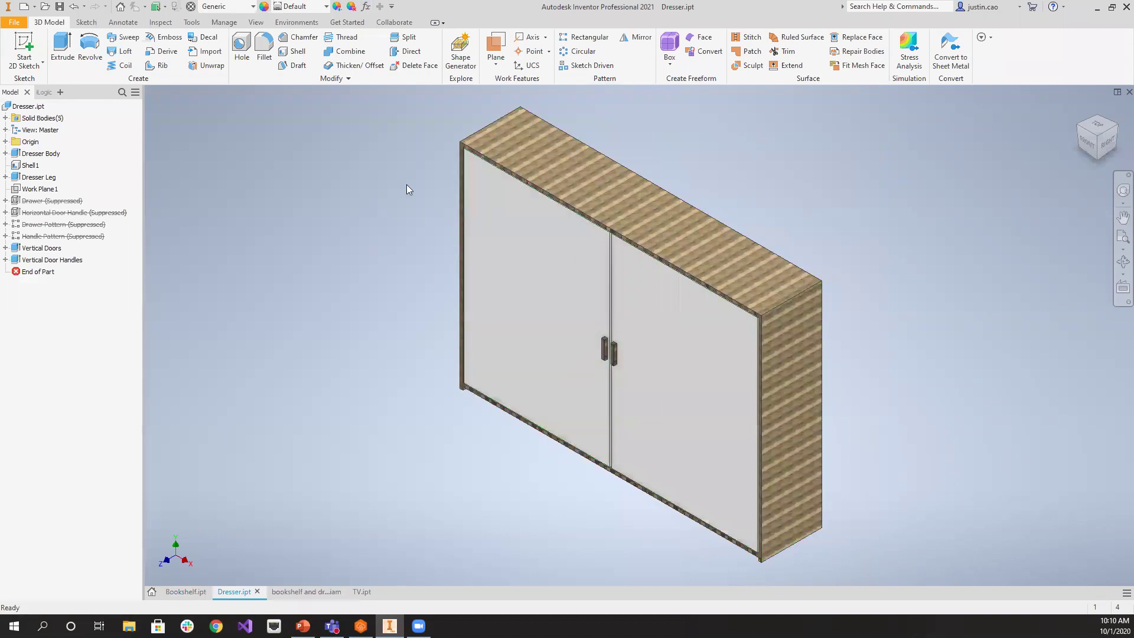
click(44, 92)
right_click(41, 130)
click(92, 150)
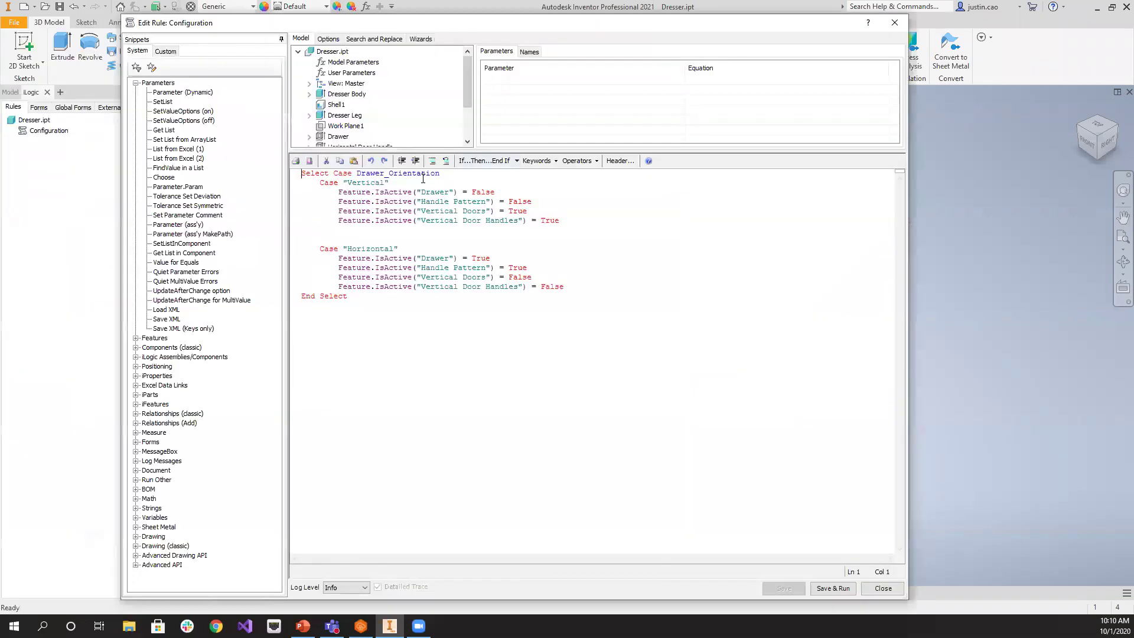
drag(440, 173, 358, 173)
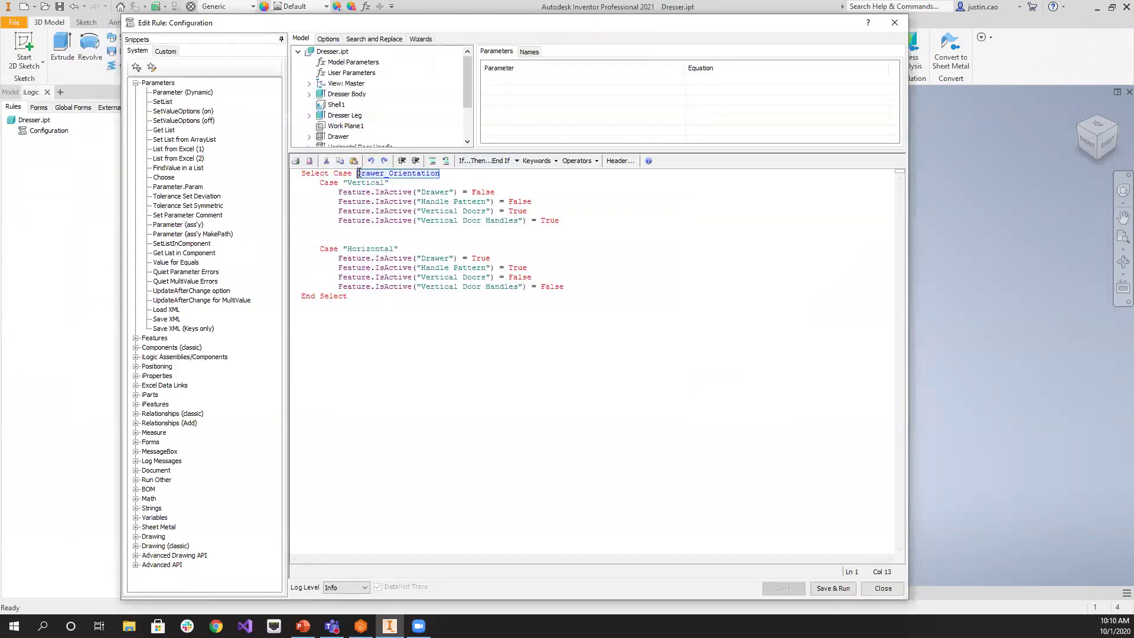
click(362, 182)
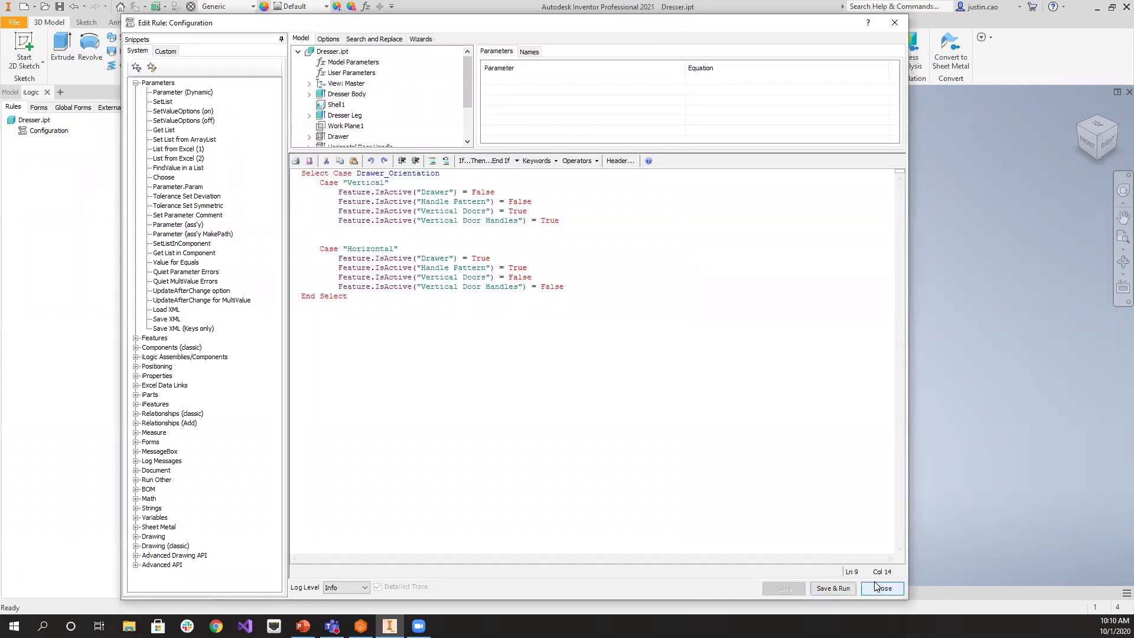
drag(614, 220, 302, 193)
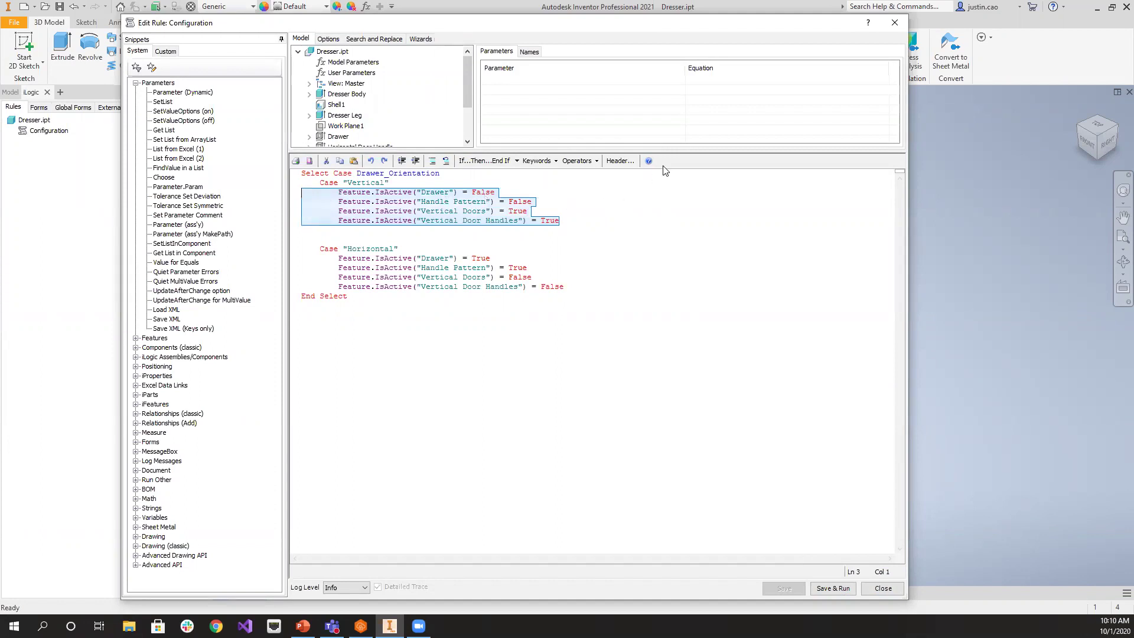
click(895, 24)
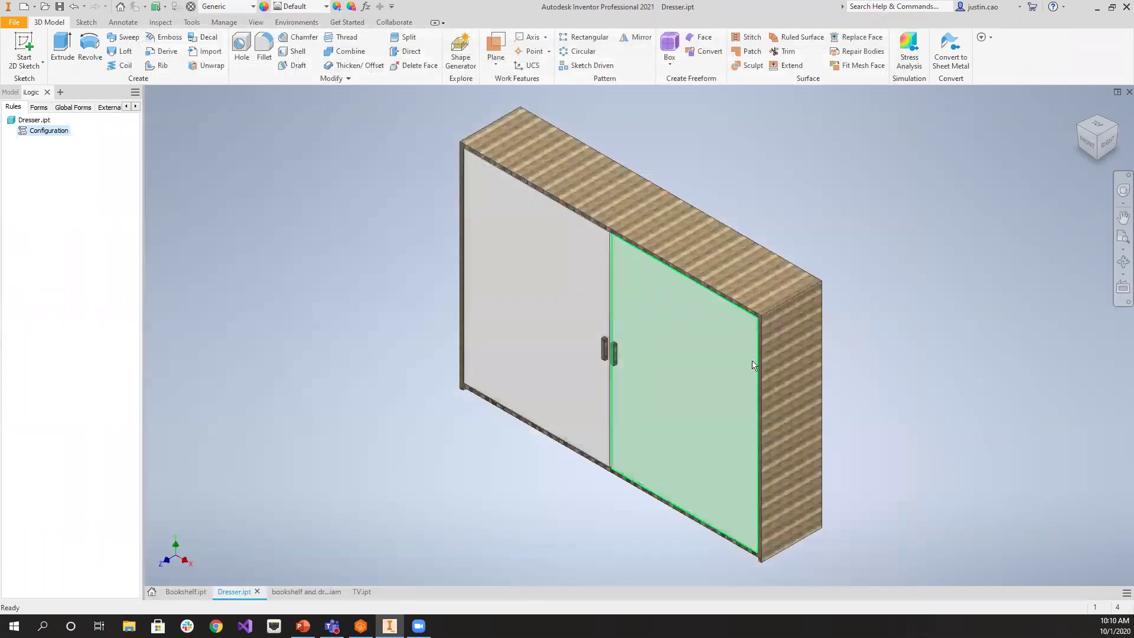
Set the dresser's Drawer_Orientation user parameter to Horizontal
click(365, 7)
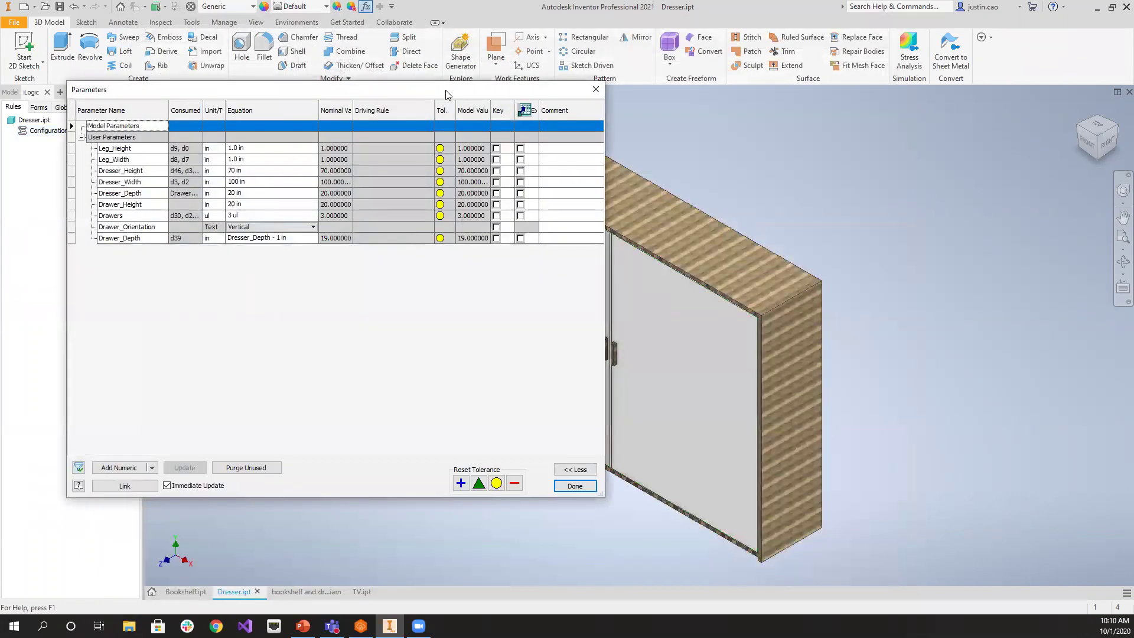
drag(446, 94, 371, 113)
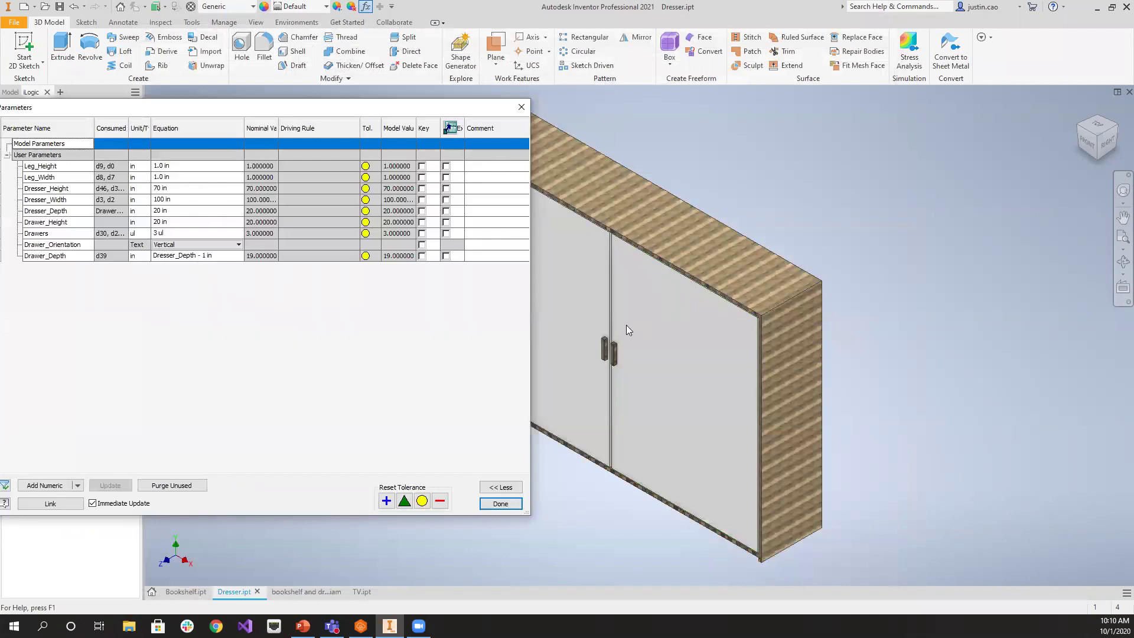
click(201, 247)
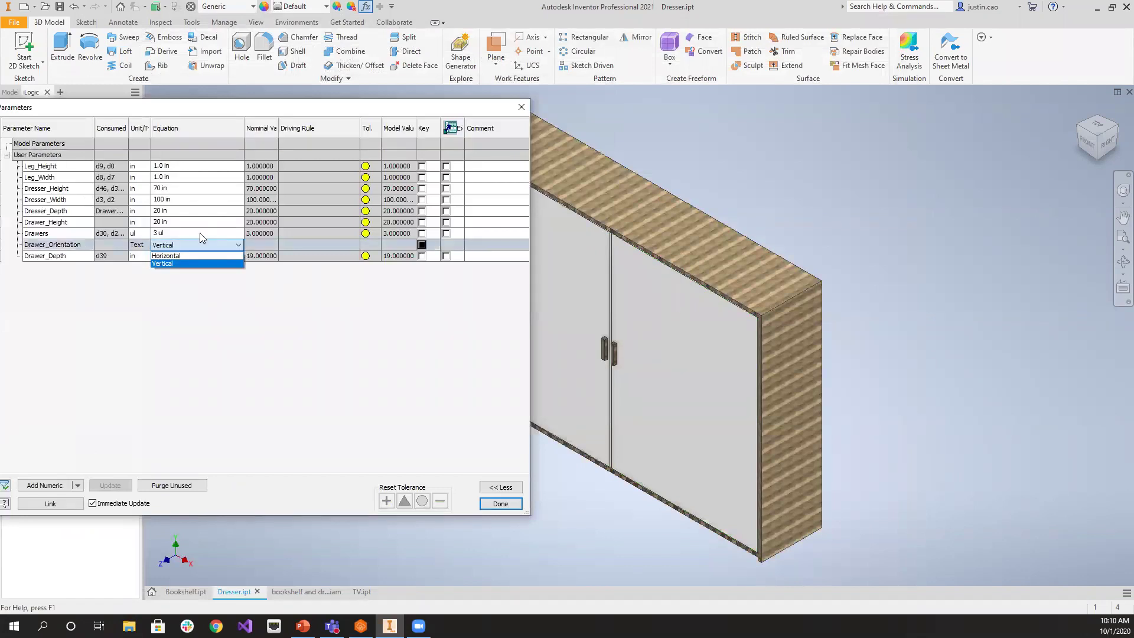
click(172, 260)
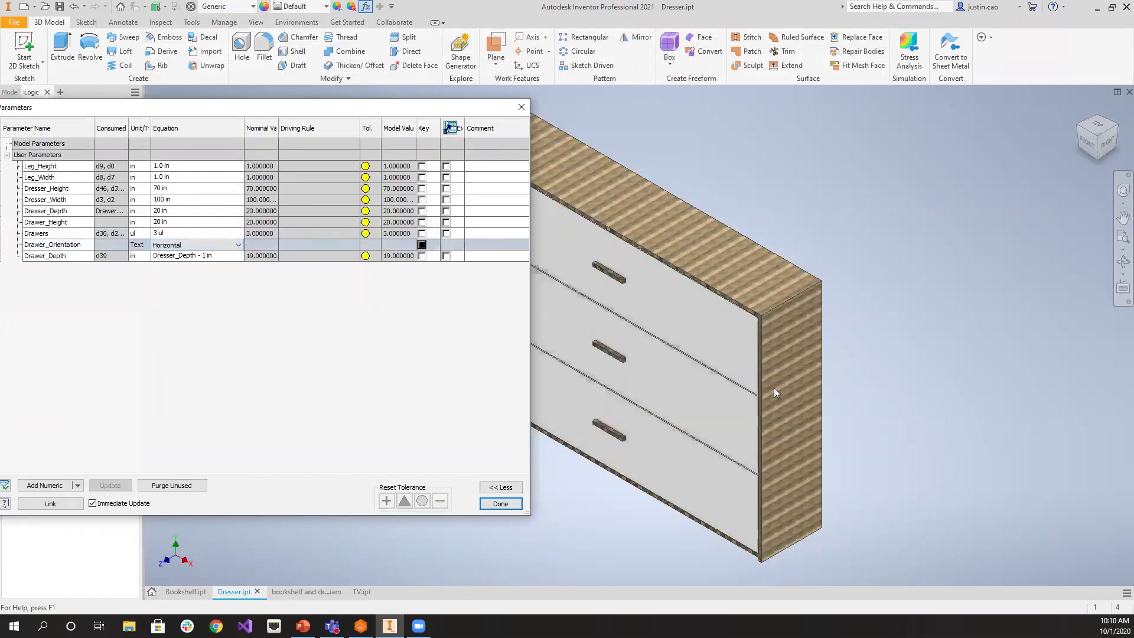
click(685, 484)
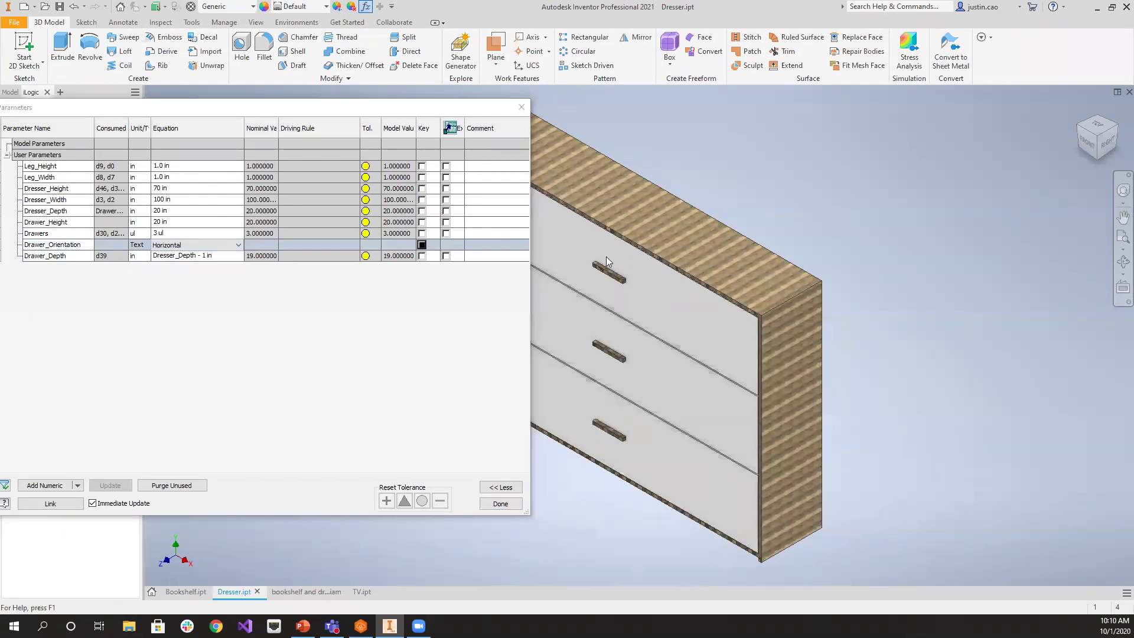
Set the dresser's Drawers user parameter to 4
click(163, 233)
text(4)
key(Return)
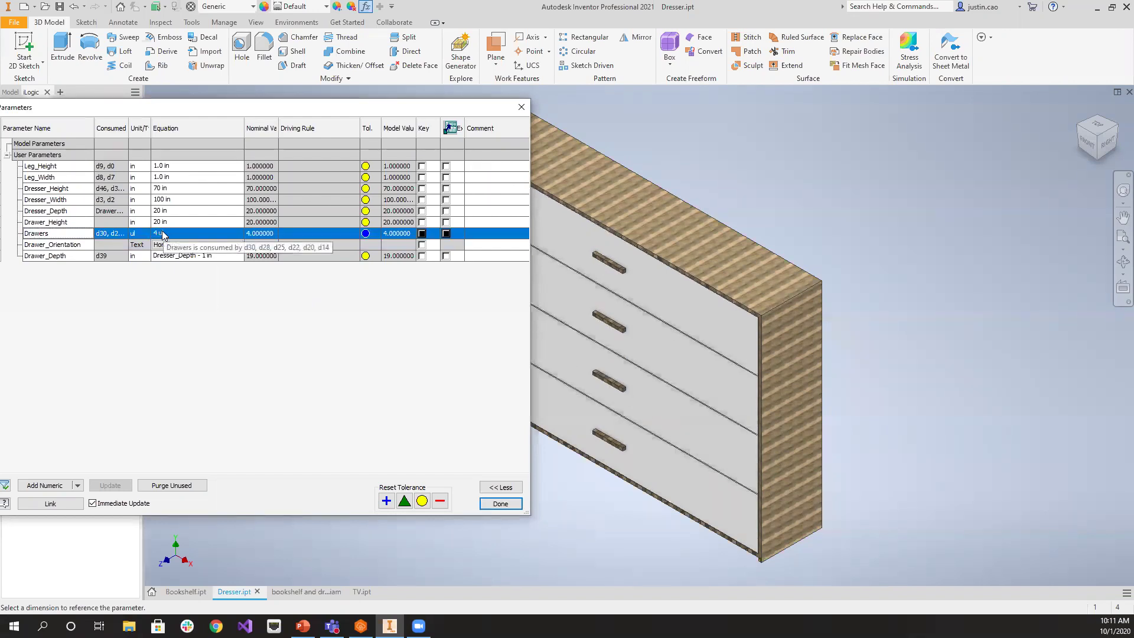
Set the dresser's Drawers user parameter to 2 and switch to the TV.ipt part
click(179, 233)
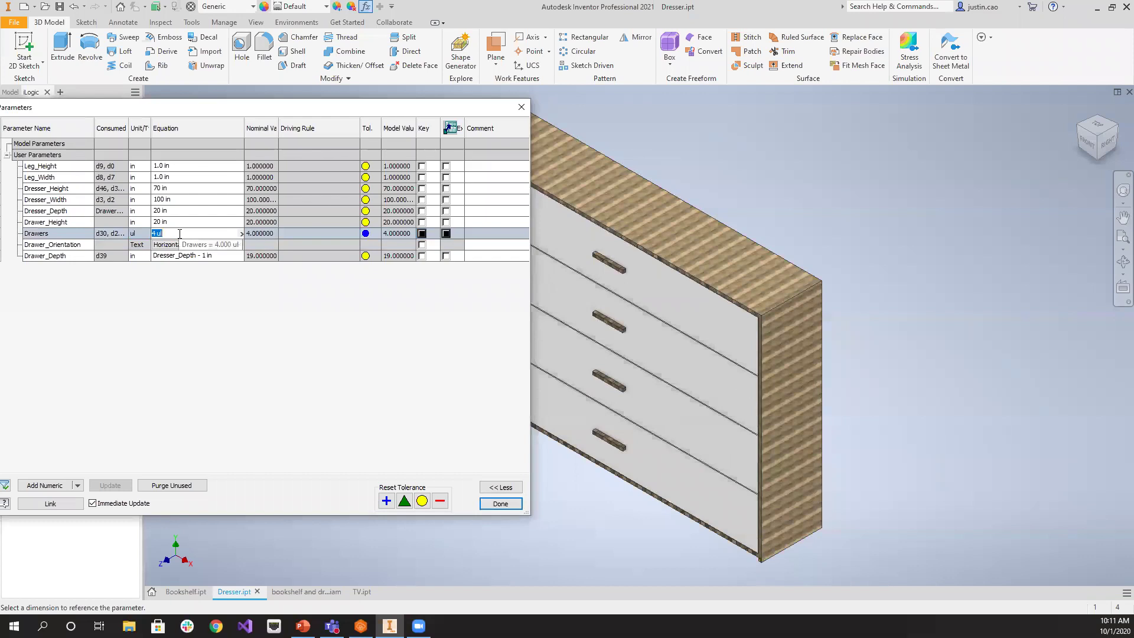
key(Return)
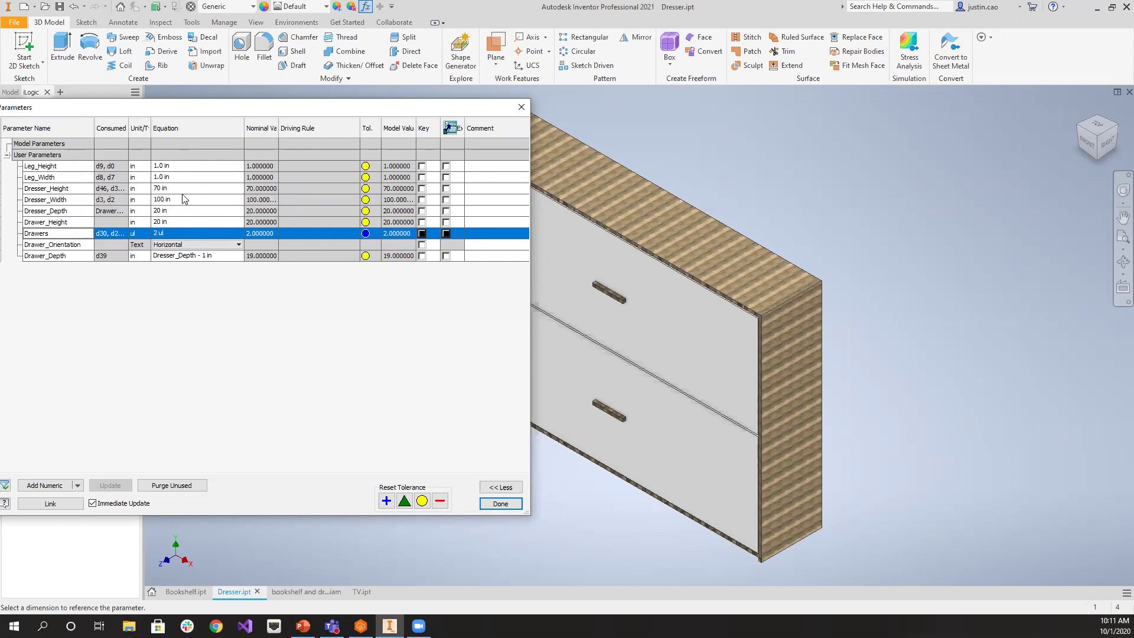
click(494, 505)
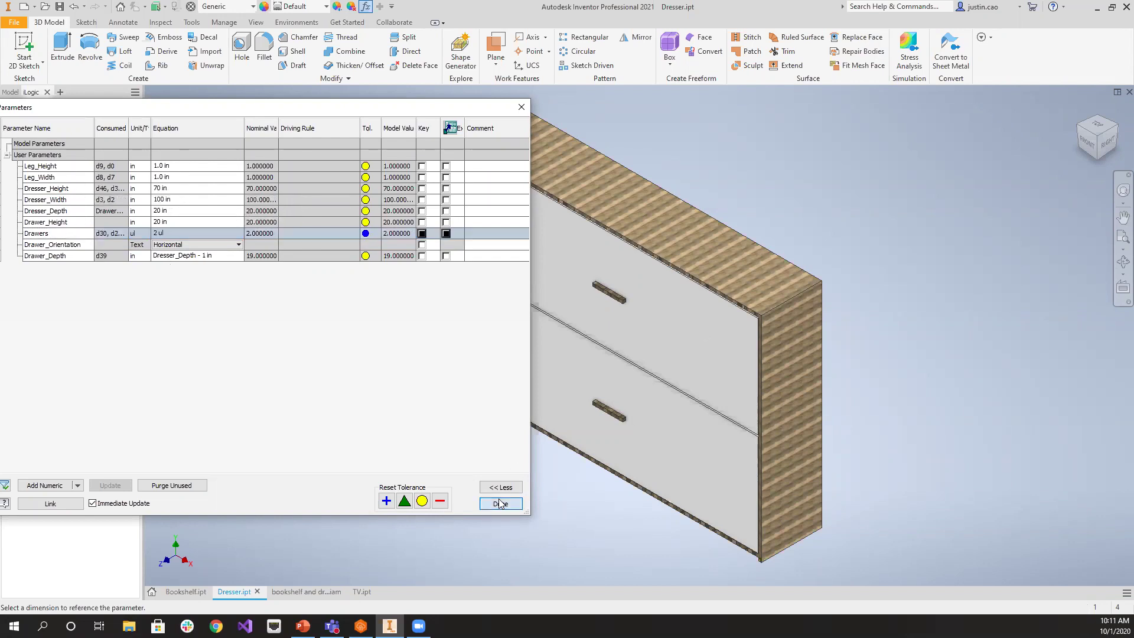
click(361, 592)
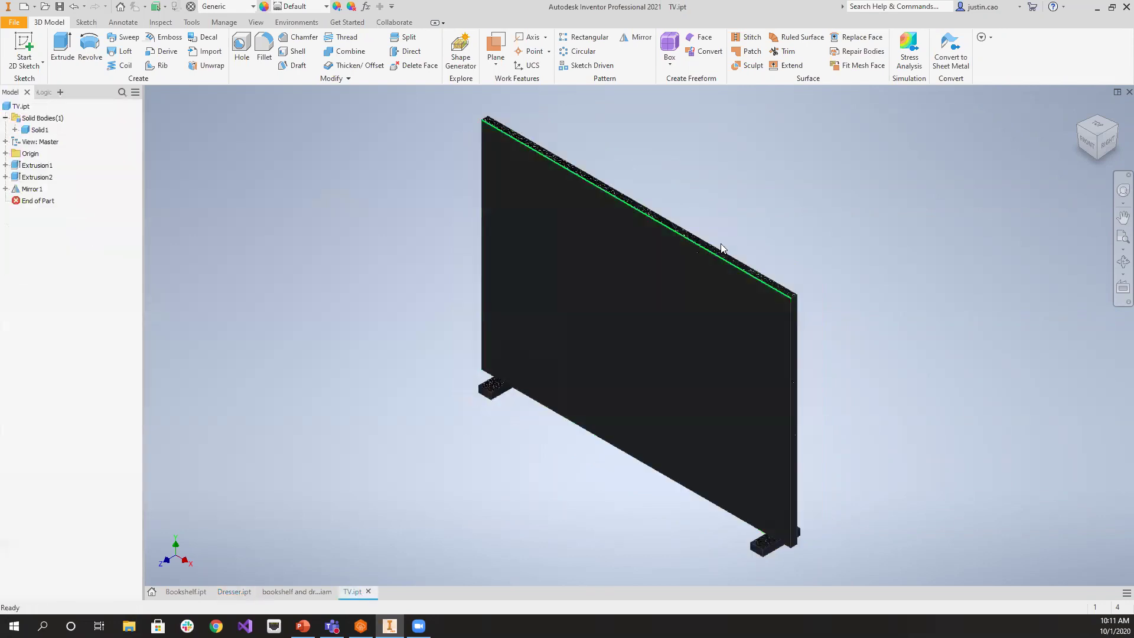
Check the TV part for iLogic rules and user parameters
click(49, 92)
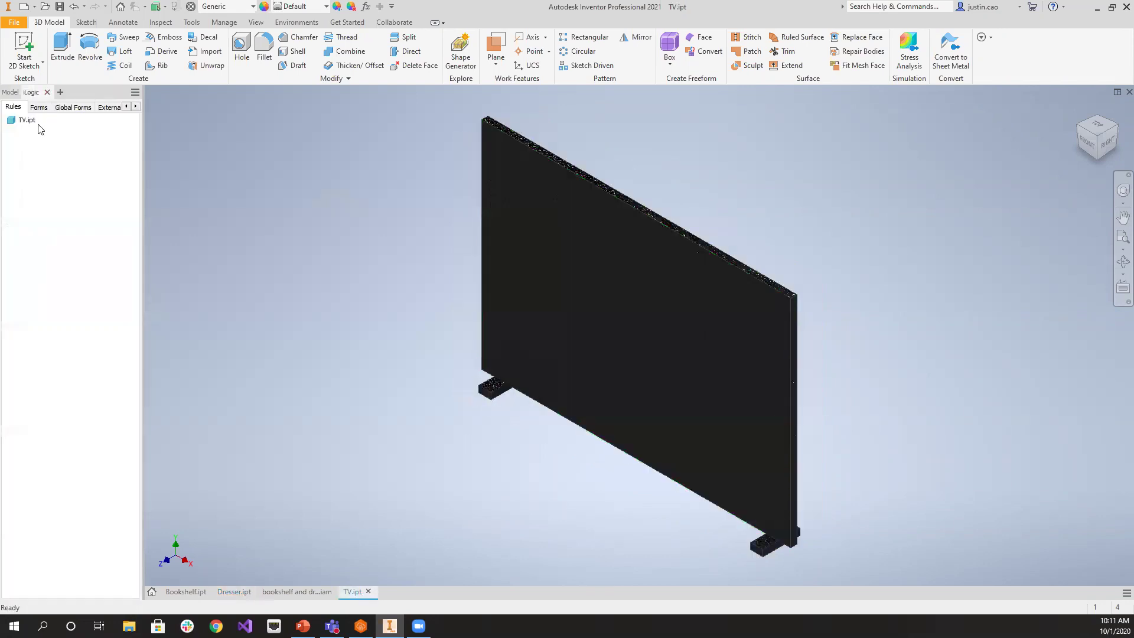
click(369, 7)
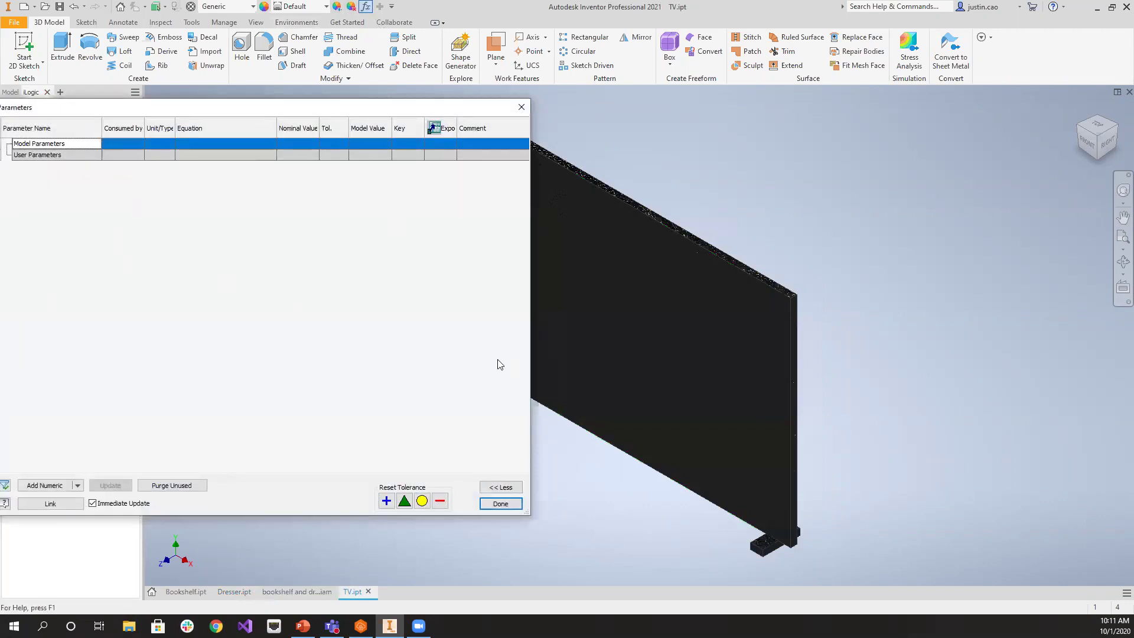
click(501, 504)
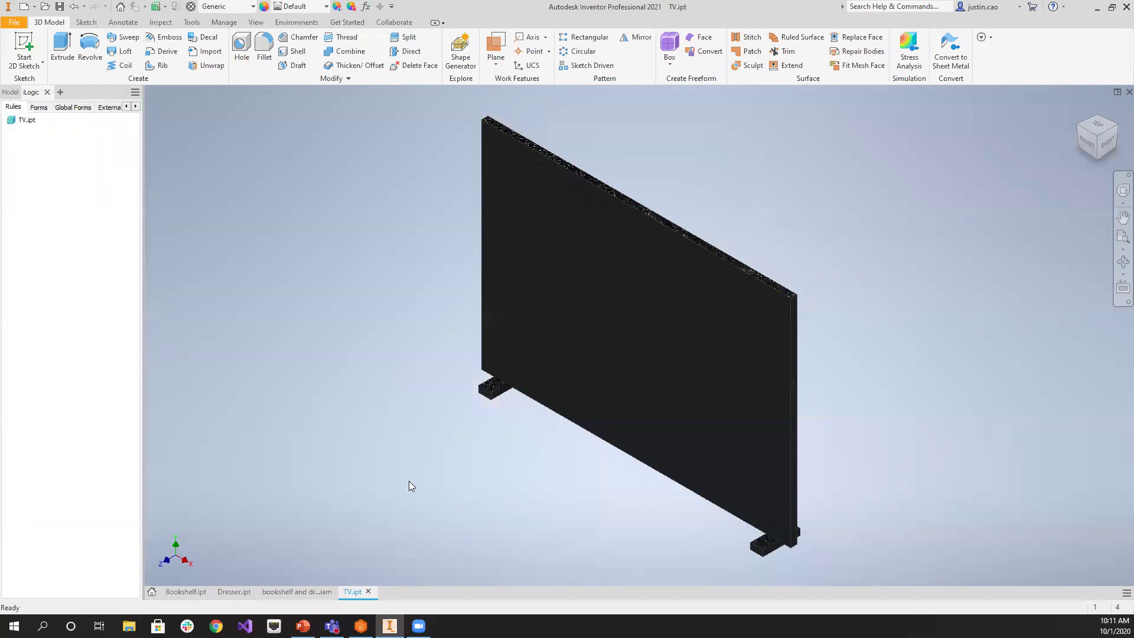
Switch to the bookshelf and dresser.iam assembly, update it, and orient it to an isometric view showing the drawer fronts
click(308, 589)
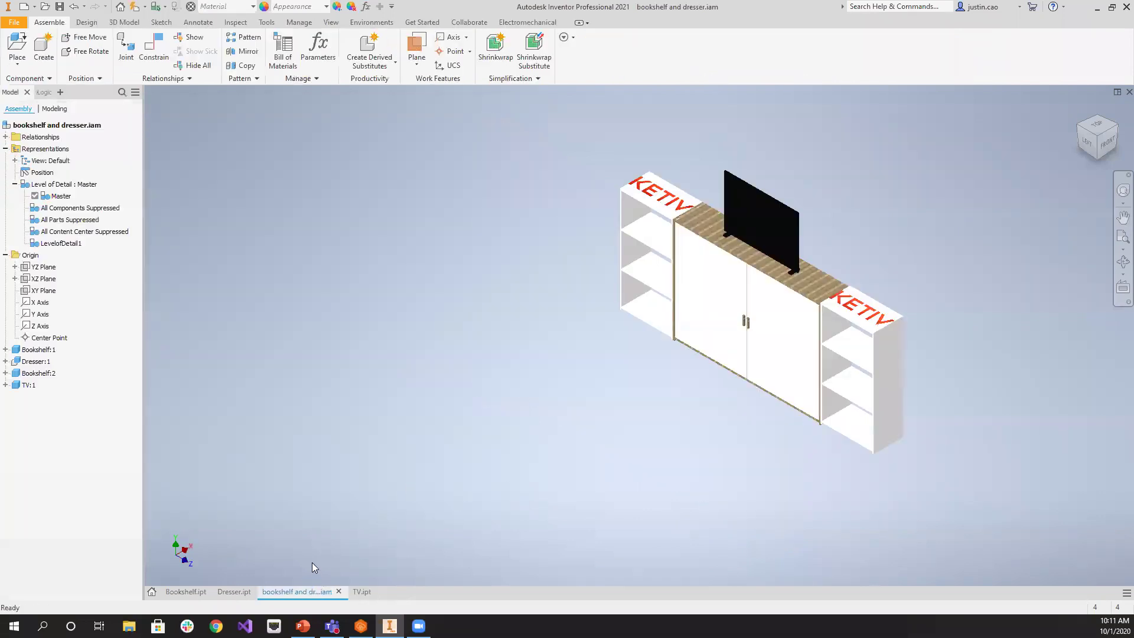
click(1090, 146)
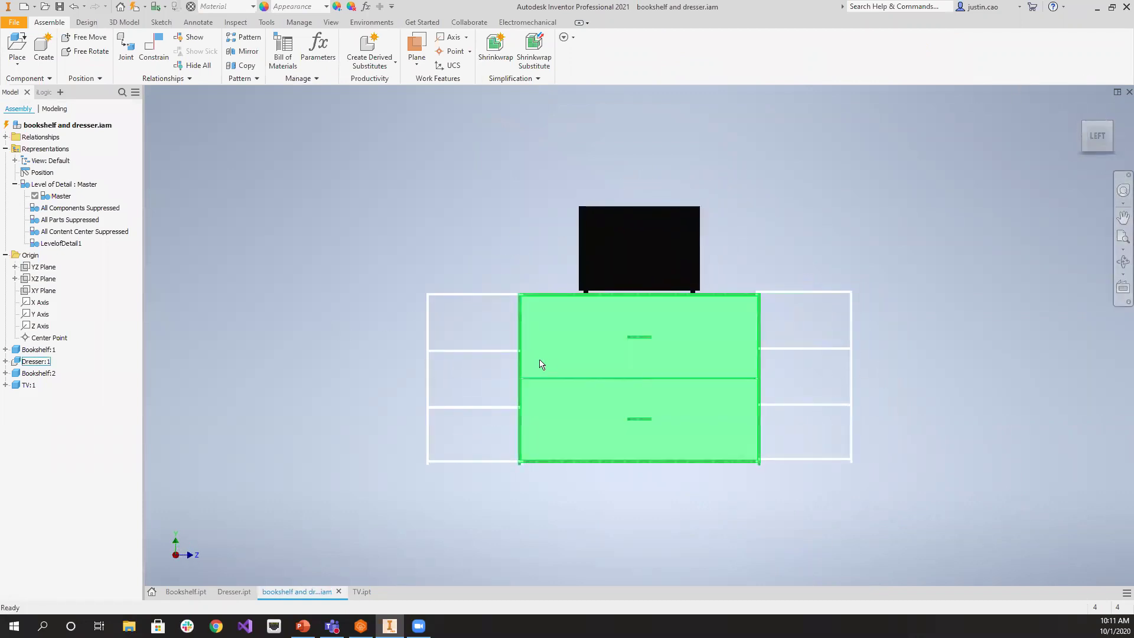
click(596, 348)
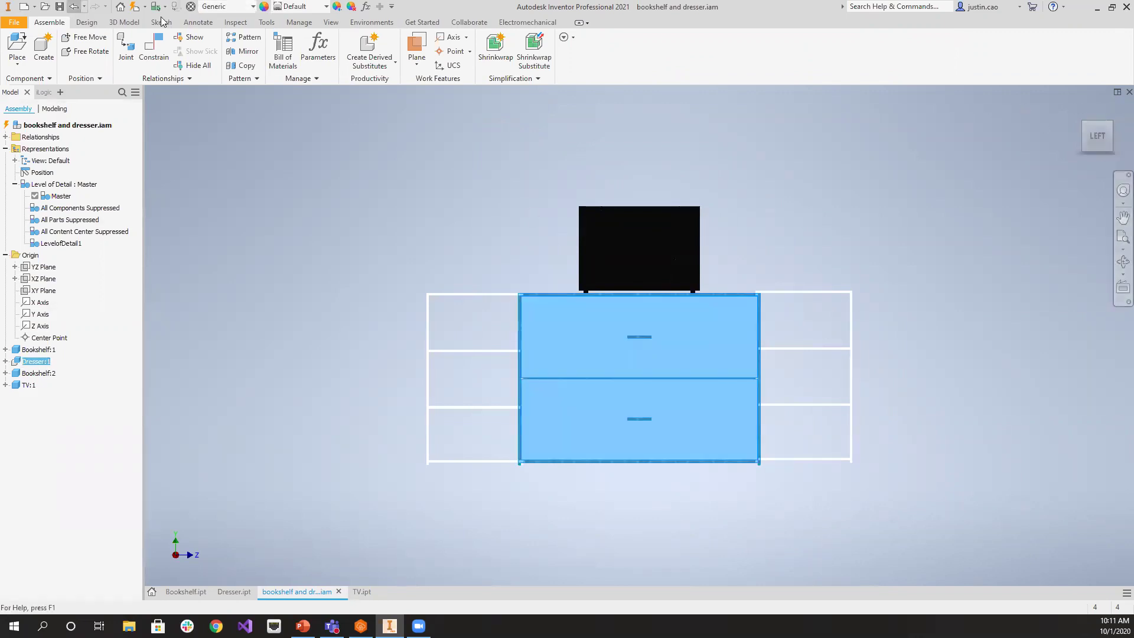
click(137, 6)
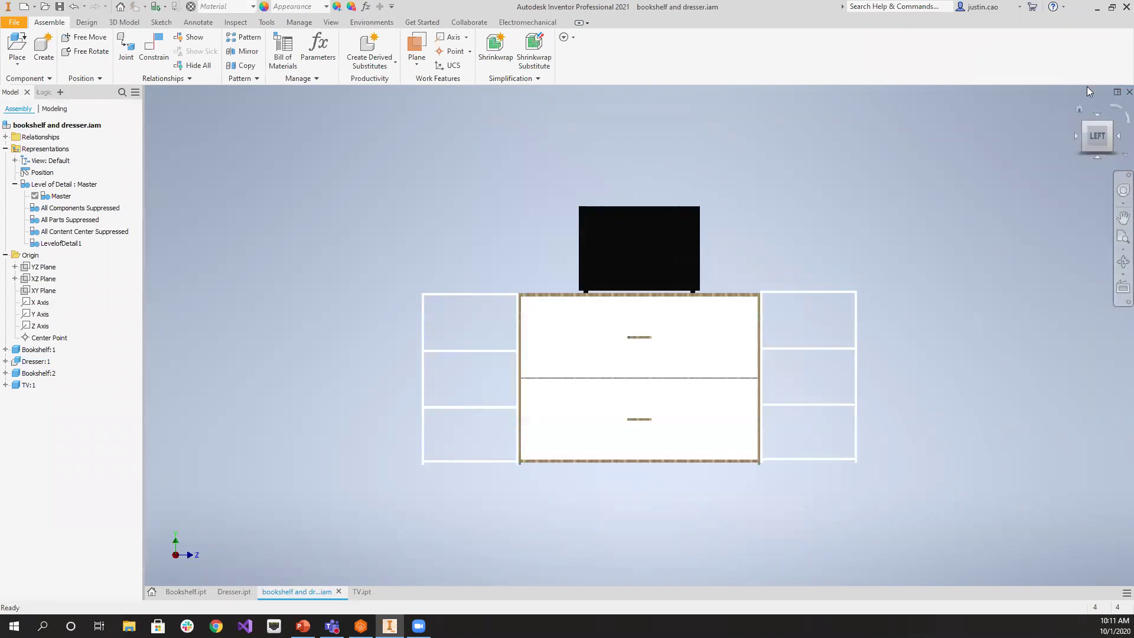
click(1081, 109)
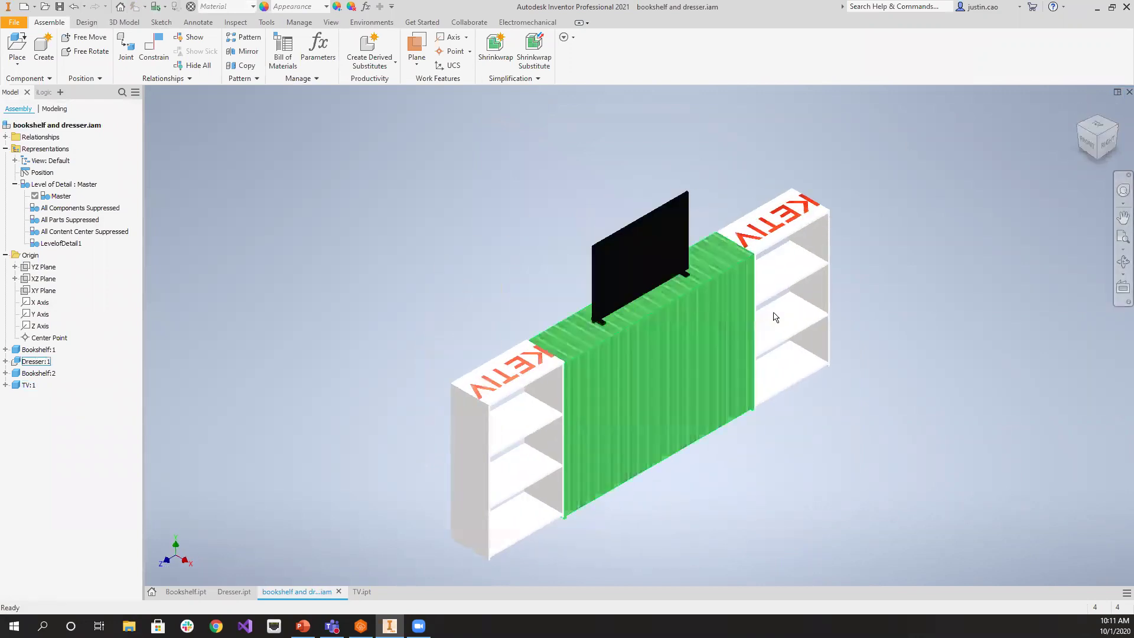
click(1074, 124)
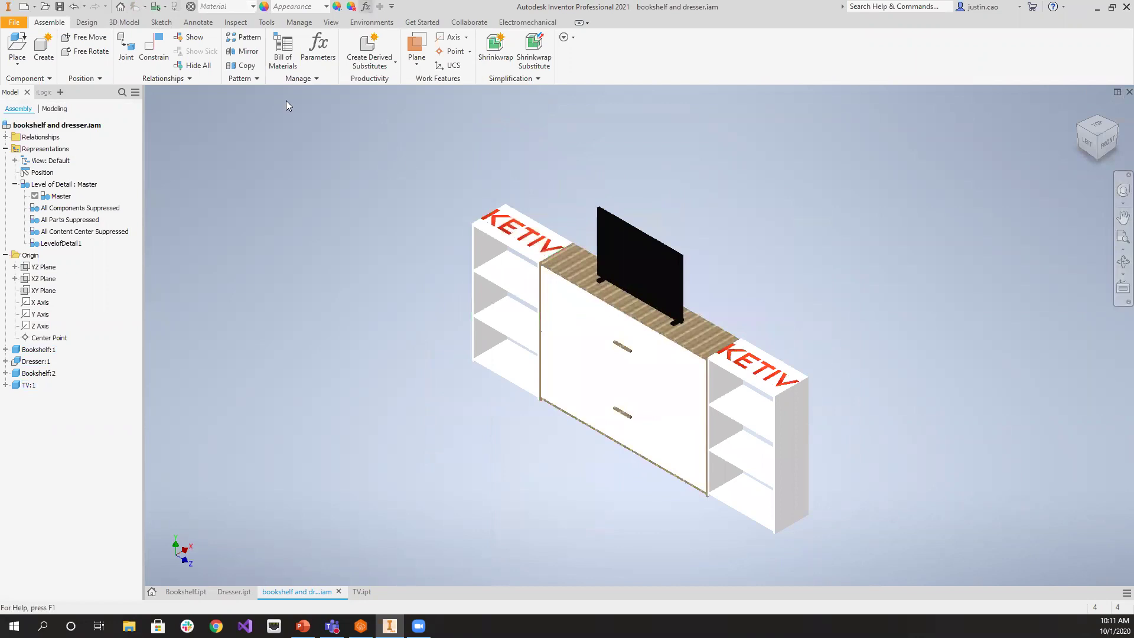
Review the assembly's user parameters and examine how the Parameters iLogic rule assigns Bookshelf_Height to the Bookshelf:1 component
click(371, 6)
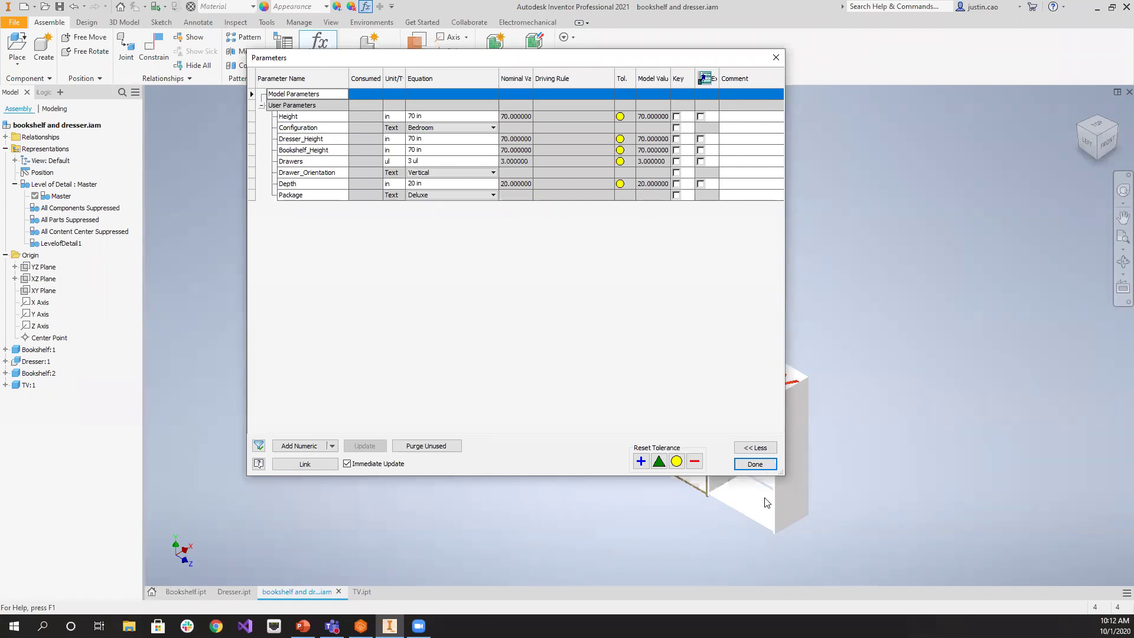
click(766, 466)
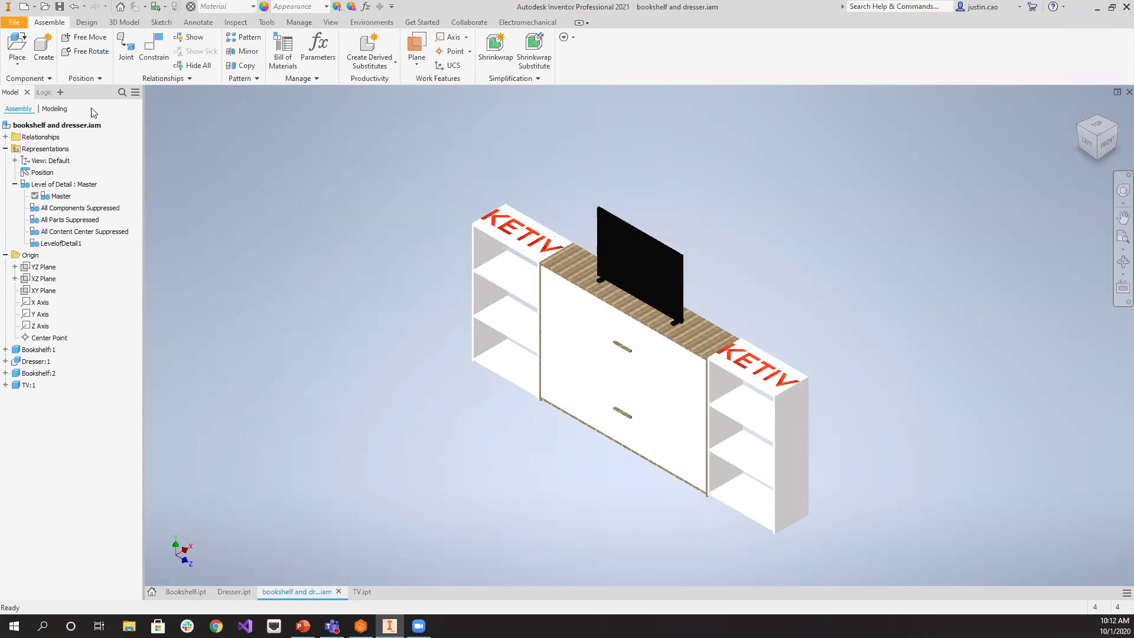
click(42, 93)
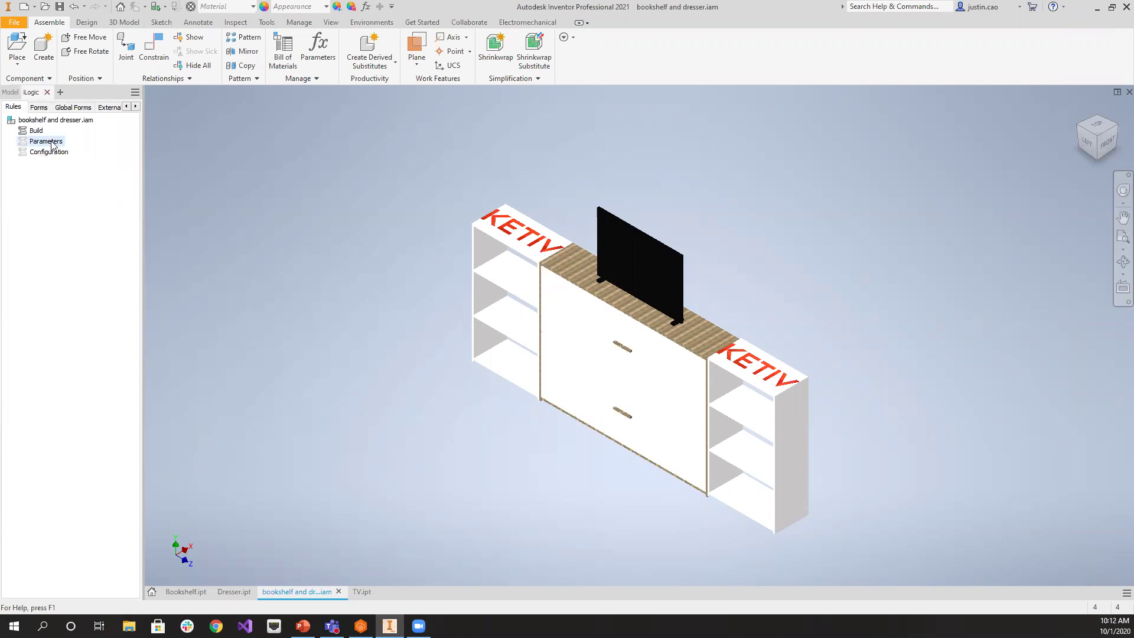
right_click(52, 145)
click(118, 158)
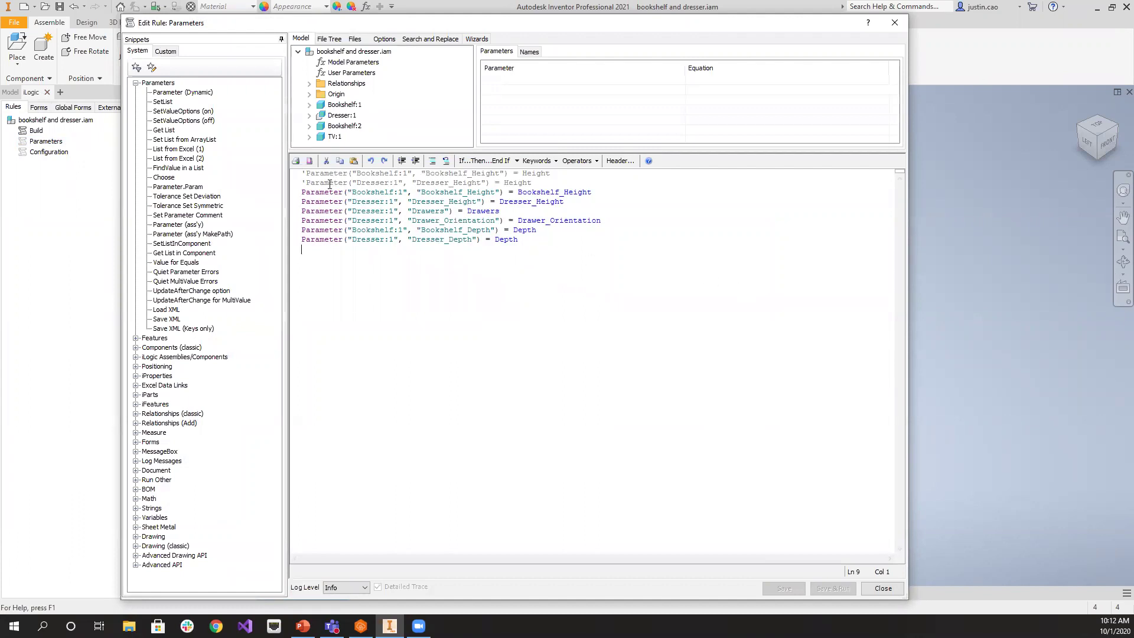
double_click(314, 195)
click(367, 193)
double_click(367, 194)
double_click(456, 194)
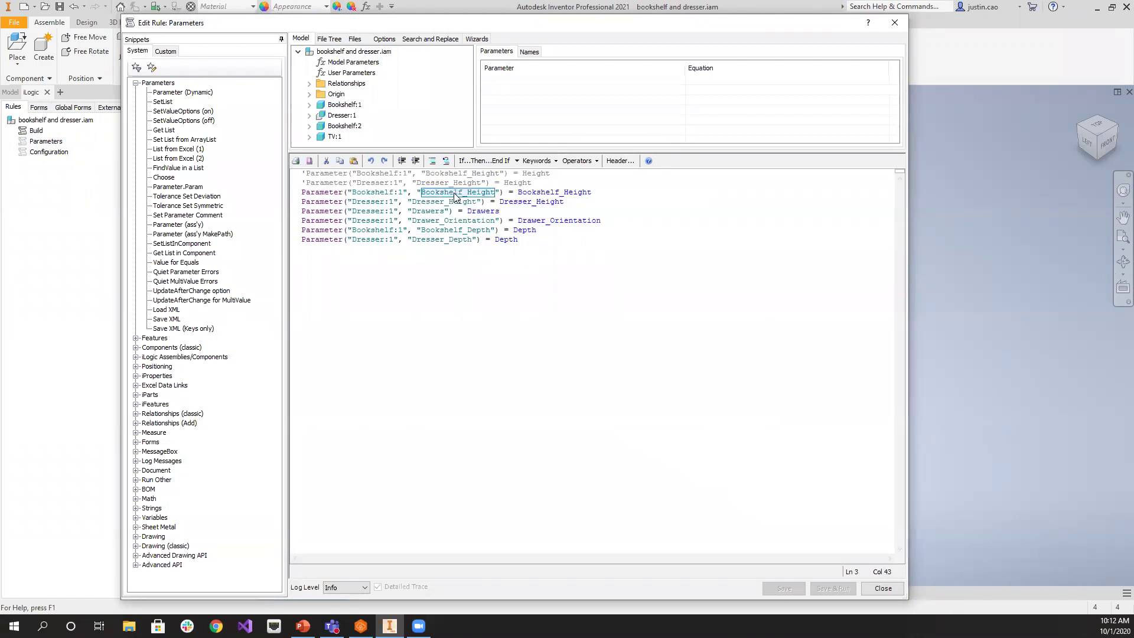
double_click(524, 193)
click(596, 192)
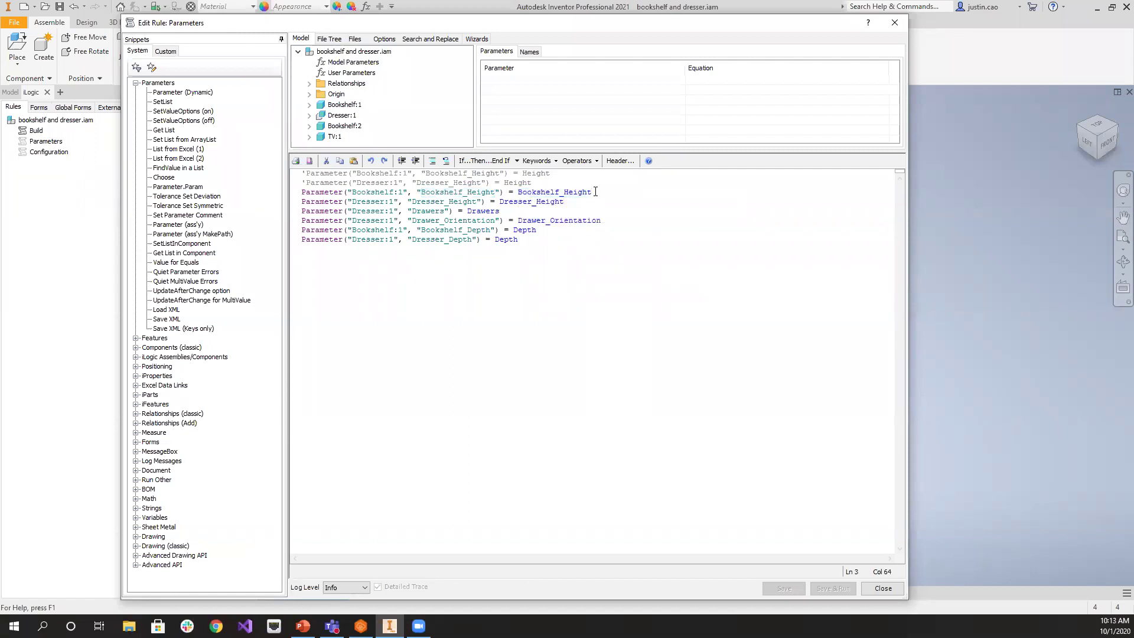
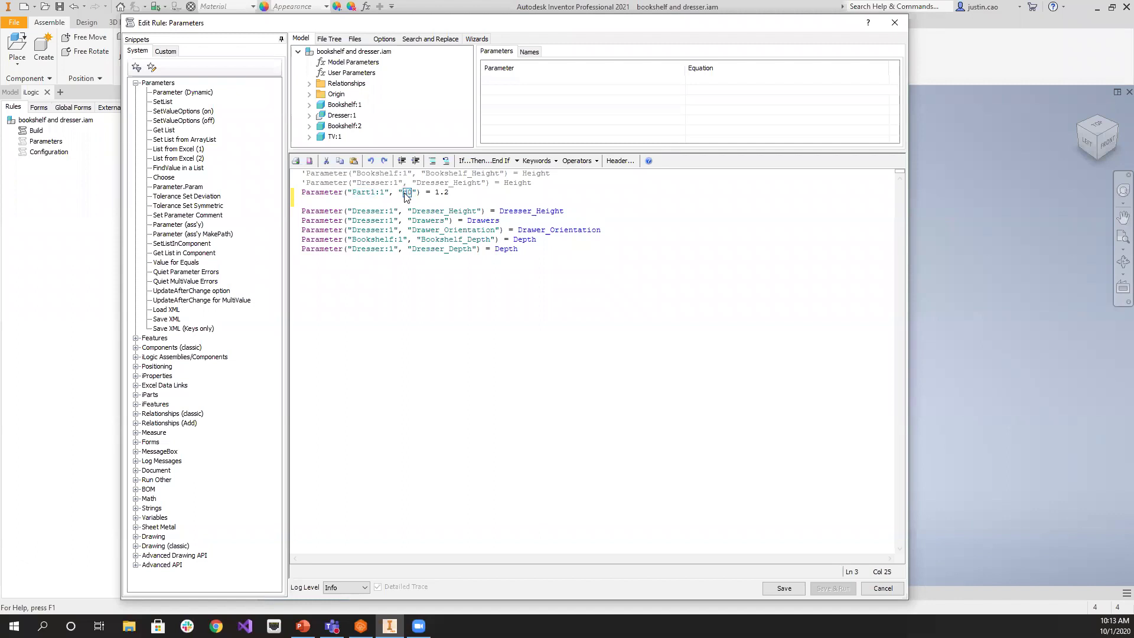
Delete the sample Part1:1 parameter line from the Parameters rule
double_click(447, 191)
click(455, 192)
drag(455, 192, 288, 199)
text(')
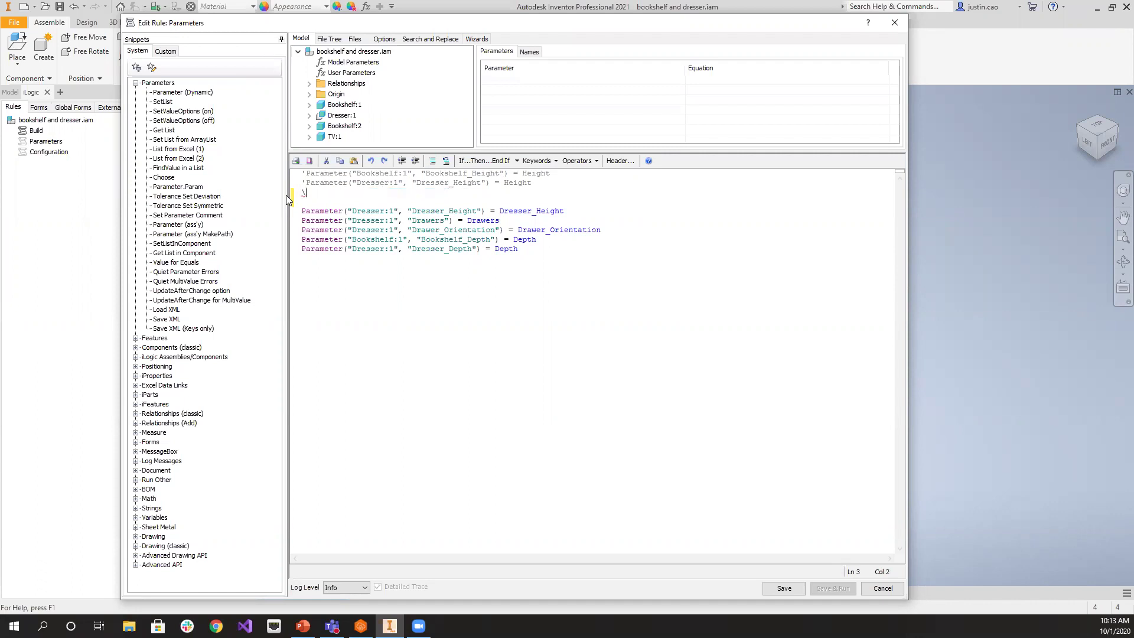
key(BackSpace)
key(BackSpace)
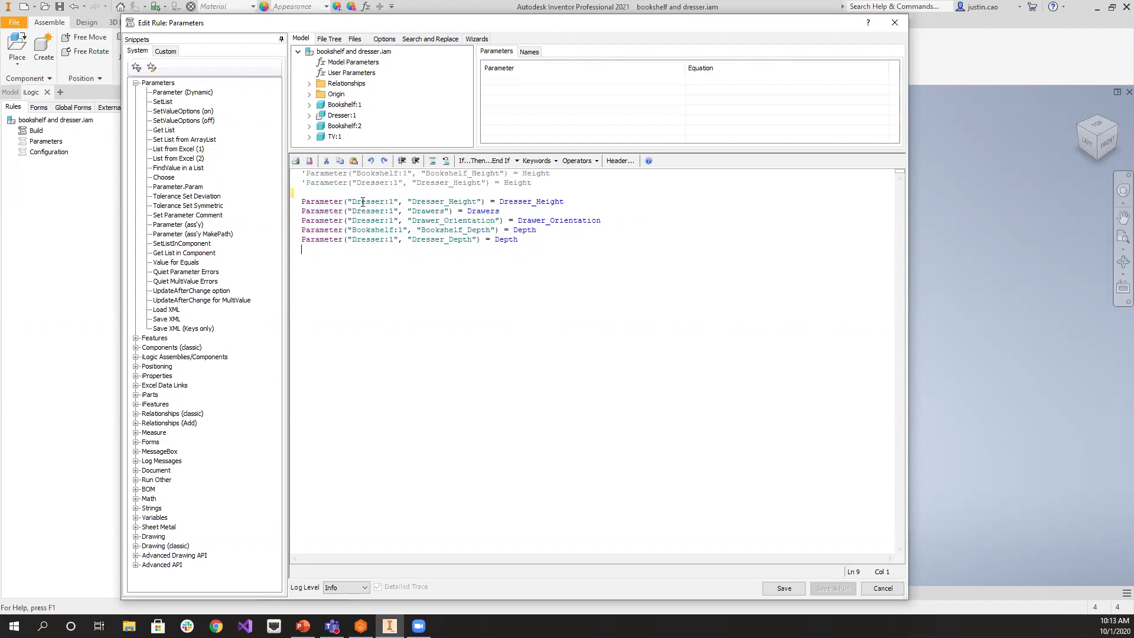
Examine how the Parameters rule passes Depth to the bookshelf and dresser, and close the rule without saving changes
click(340, 116)
click(365, 231)
click(458, 231)
click(463, 239)
double_click(502, 238)
double_click(527, 230)
click(517, 239)
drag(547, 230, 495, 240)
click(879, 585)
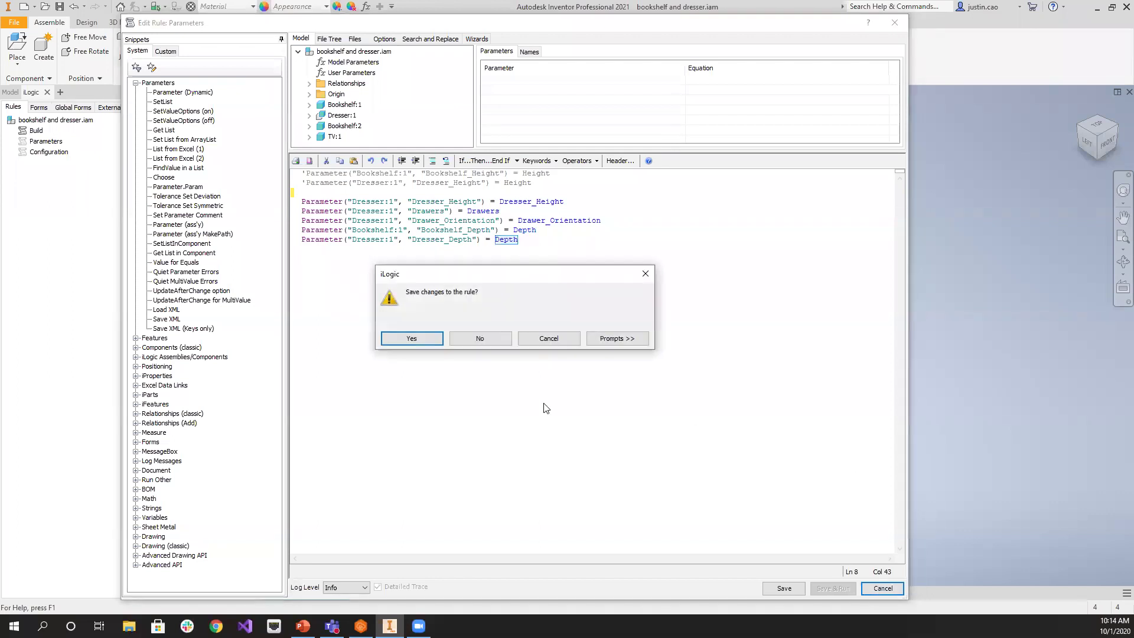
click(479, 338)
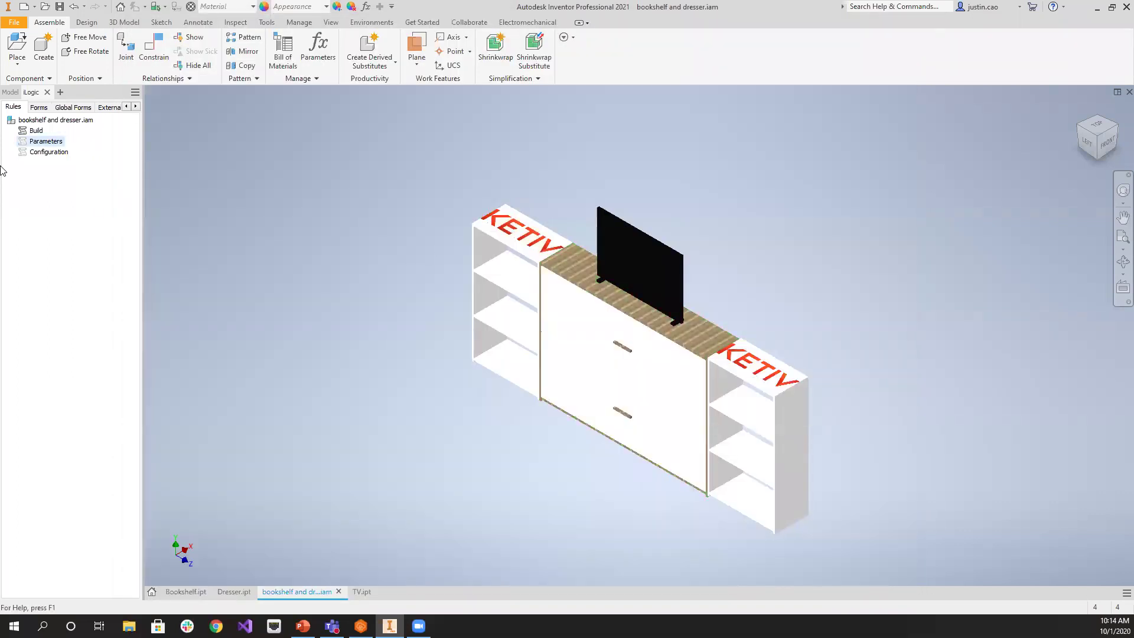
Open the assembly's Configuration rule and inspect which parameter its first Select Case statement evaluates
click(41, 156)
right_click(42, 156)
click(83, 180)
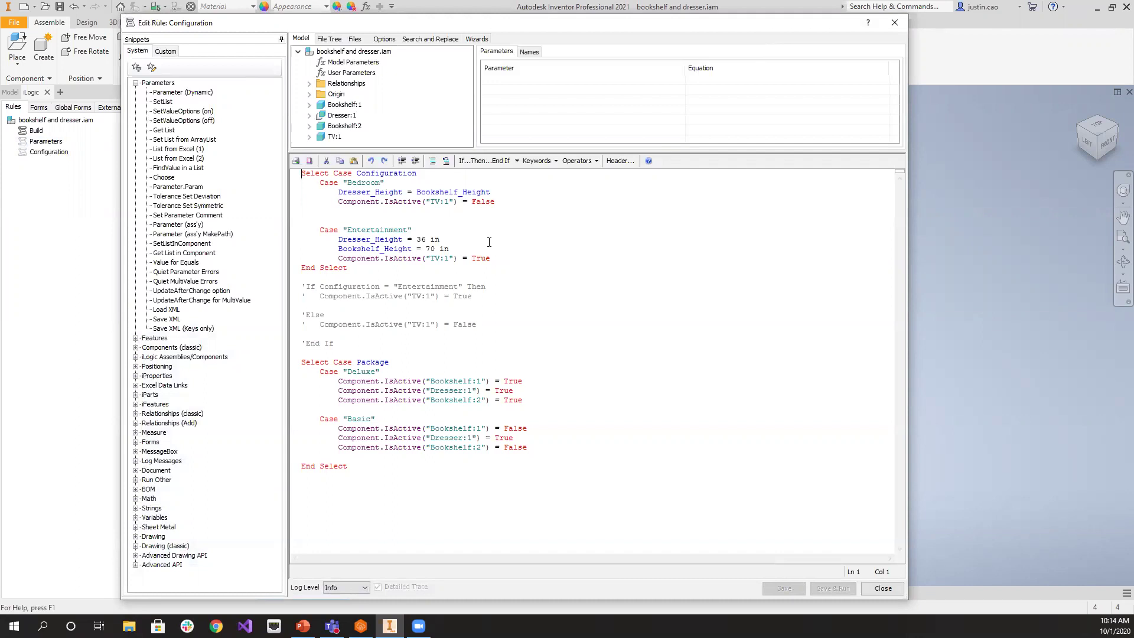
double_click(400, 175)
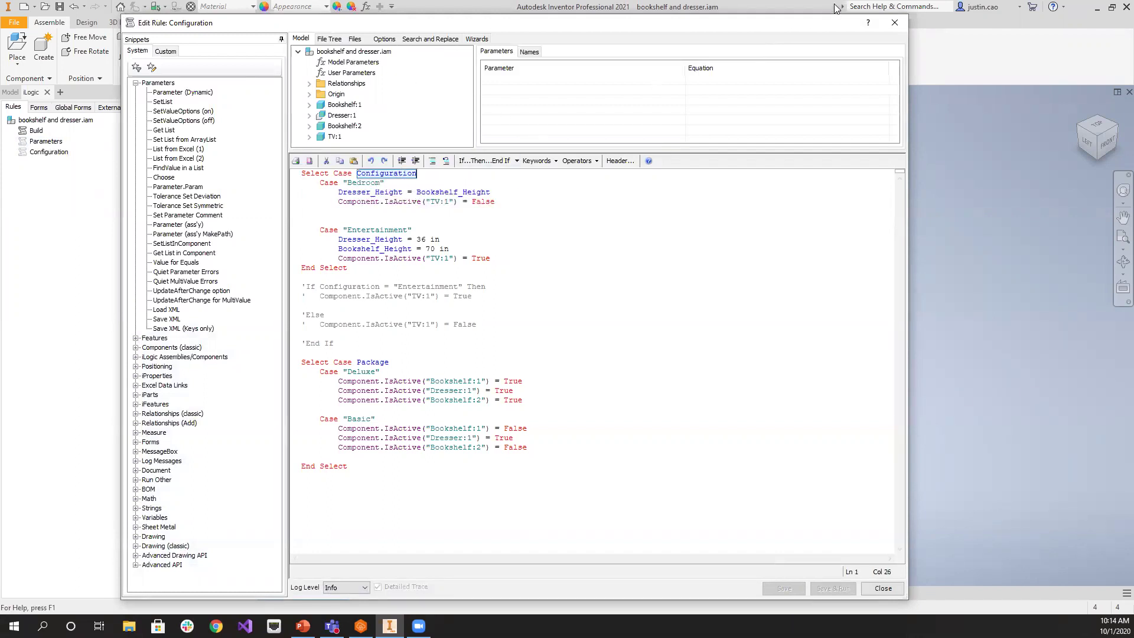
click(894, 22)
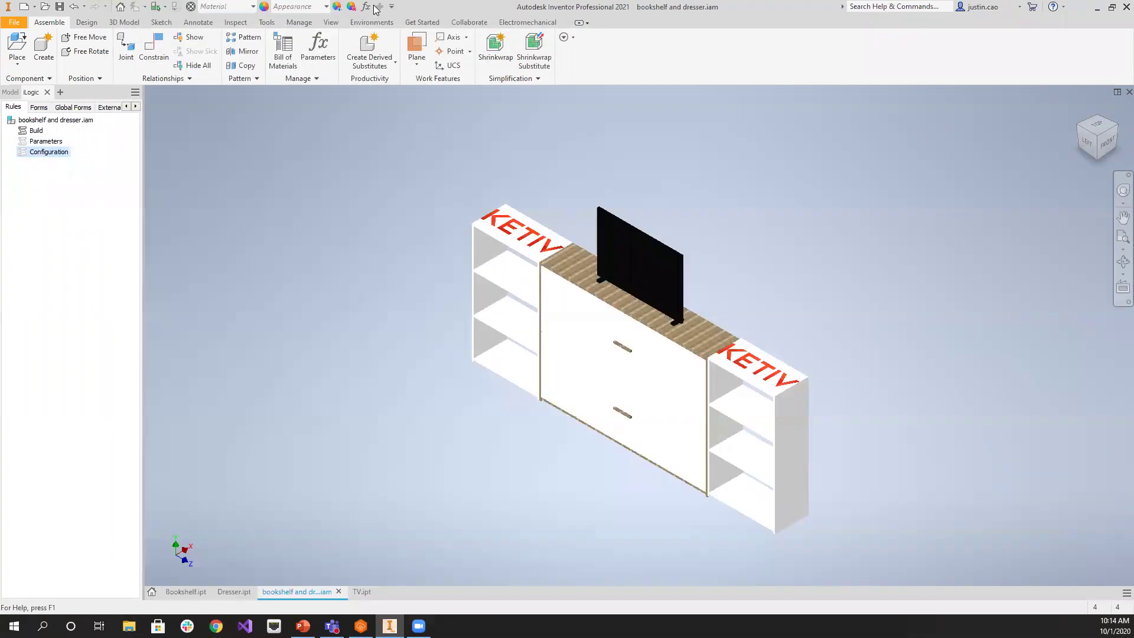
Review the available options of the assembly's Configuration user parameter
click(367, 6)
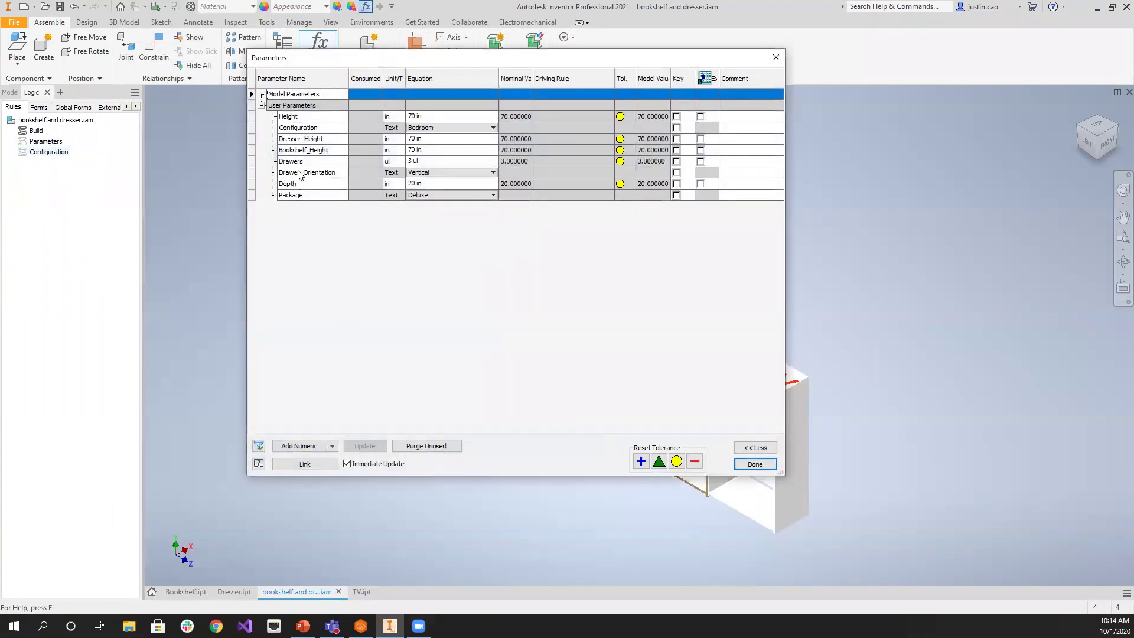
click(330, 128)
click(461, 127)
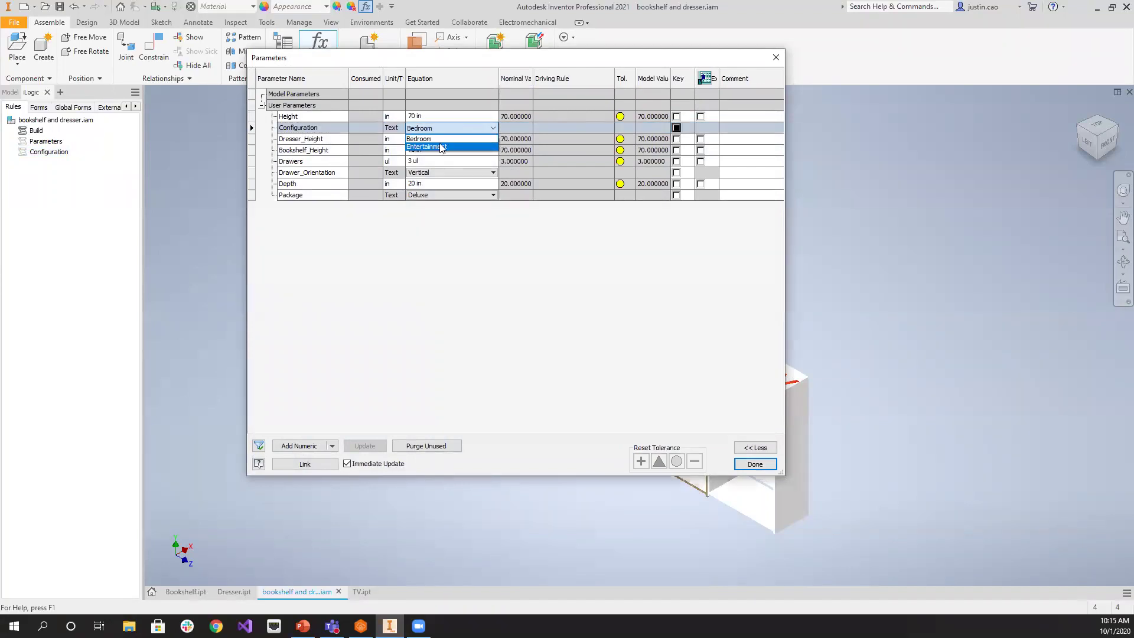
click(861, 162)
click(750, 464)
Examine how the Configuration rule's Bedroom and Entertainment cases set the dresser height and the TV:1 component's active state
right_click(43, 152)
click(69, 170)
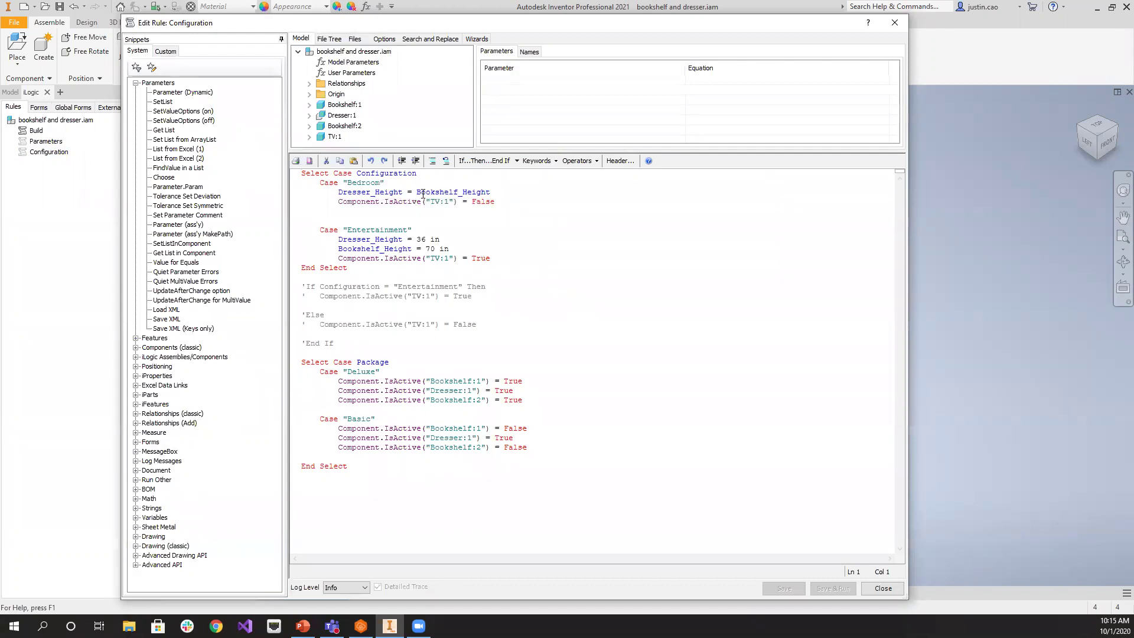
double_click(389, 192)
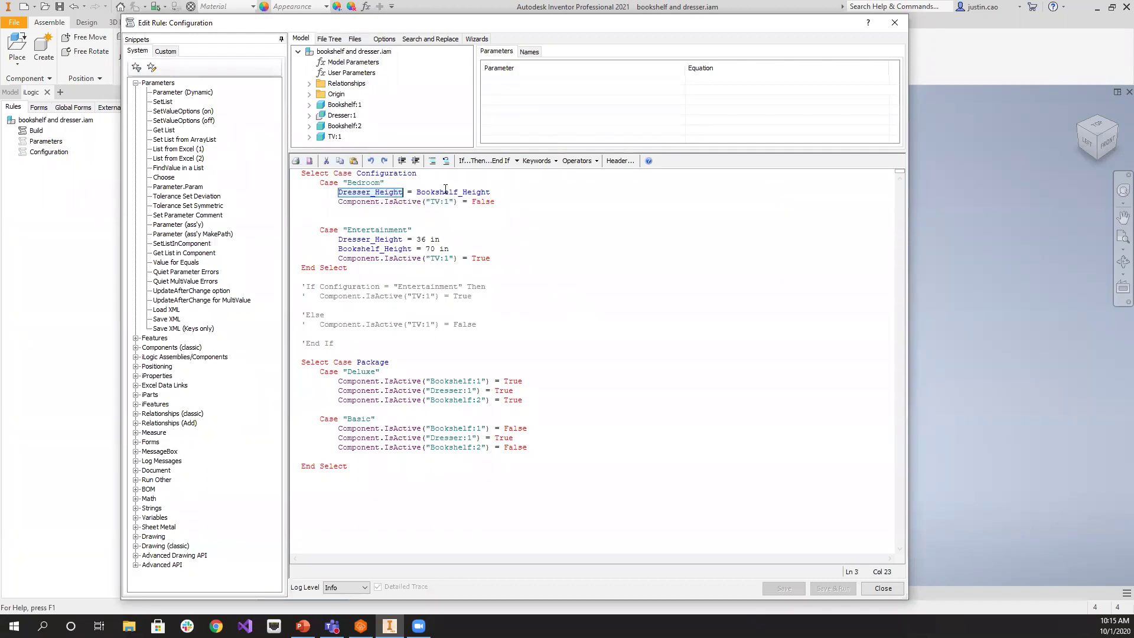
click(432, 192)
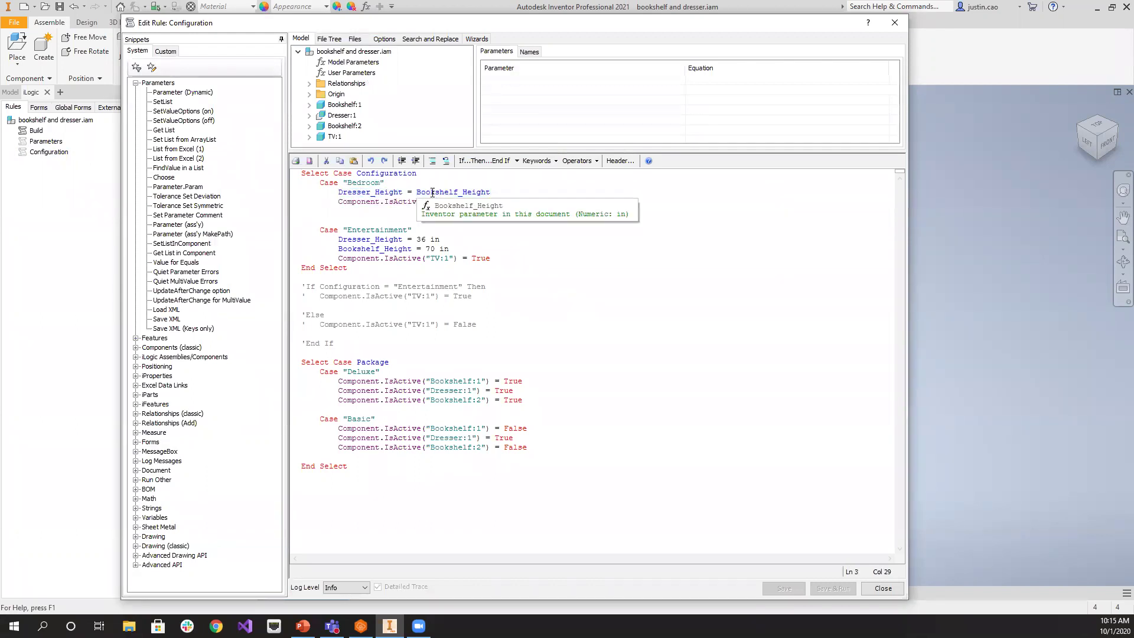
click(625, 197)
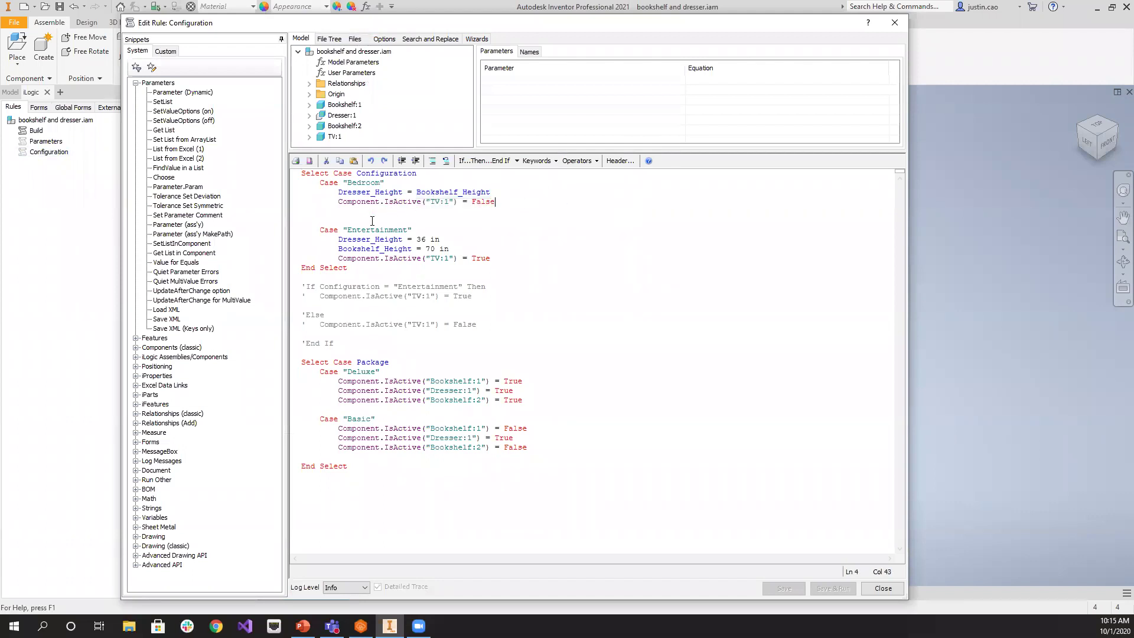
drag(342, 202, 380, 201)
click(367, 183)
drag(506, 203, 474, 207)
click(468, 258)
drag(493, 255, 470, 254)
Delete the commented-out If/Else block that toggles TV:1 from the Configuration rule
drag(345, 342, 282, 291)
key(Delete)
key(Delete)
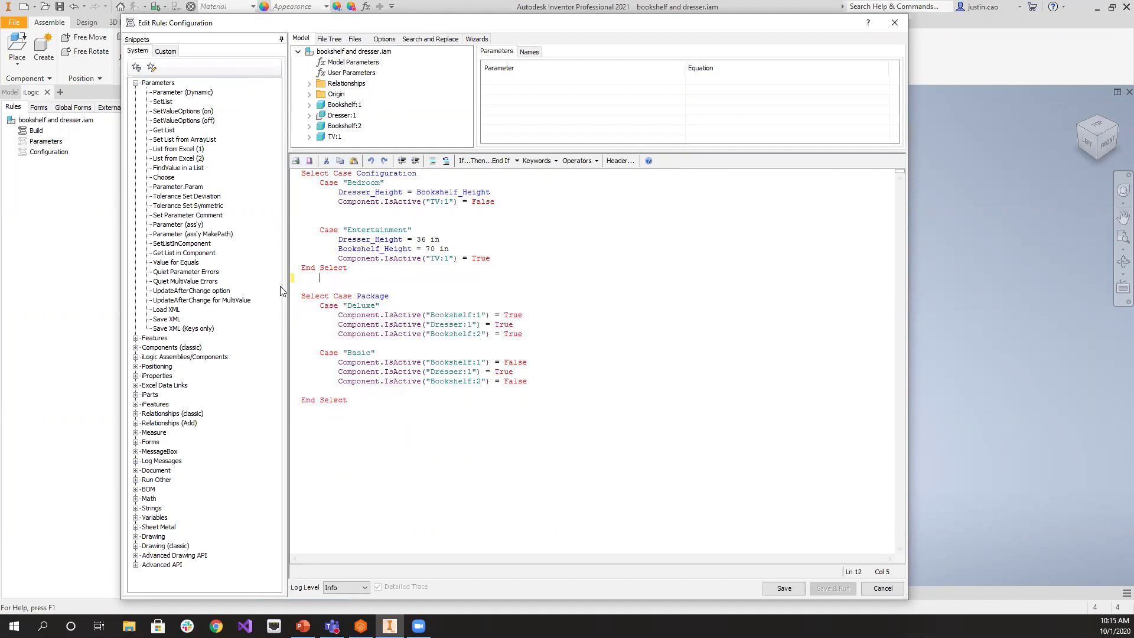
Examine the component activation lines in the Package selection's Deluxe case, and save and close the Configuration rule
click(390, 353)
click(538, 343)
key(shift+Up)
key(shift+Up)
key(shift+Up)
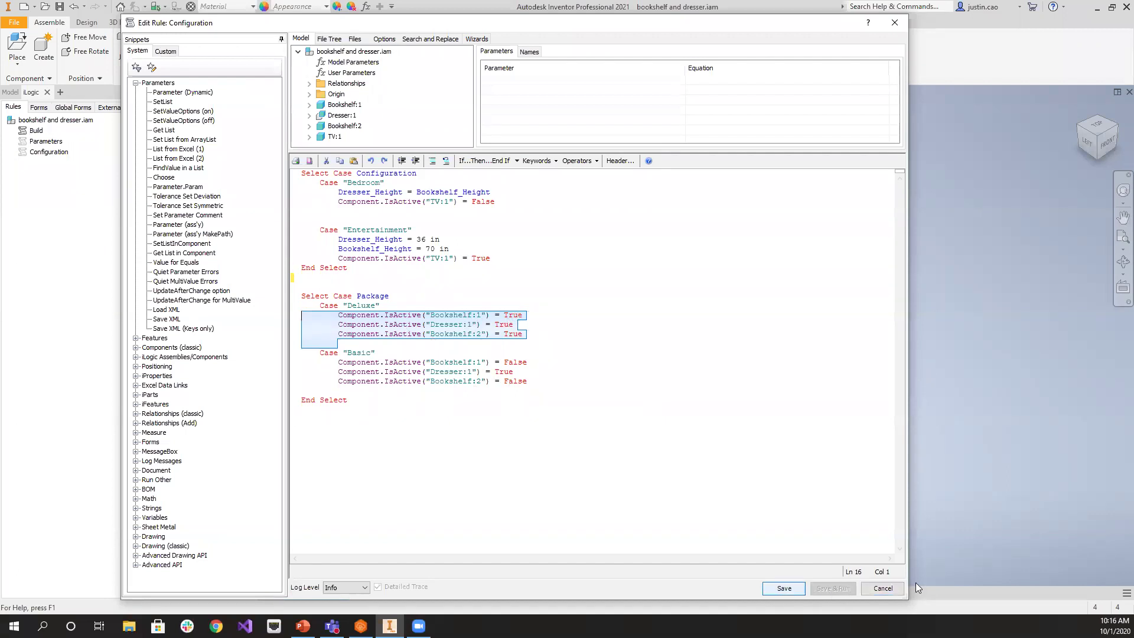
click(785, 589)
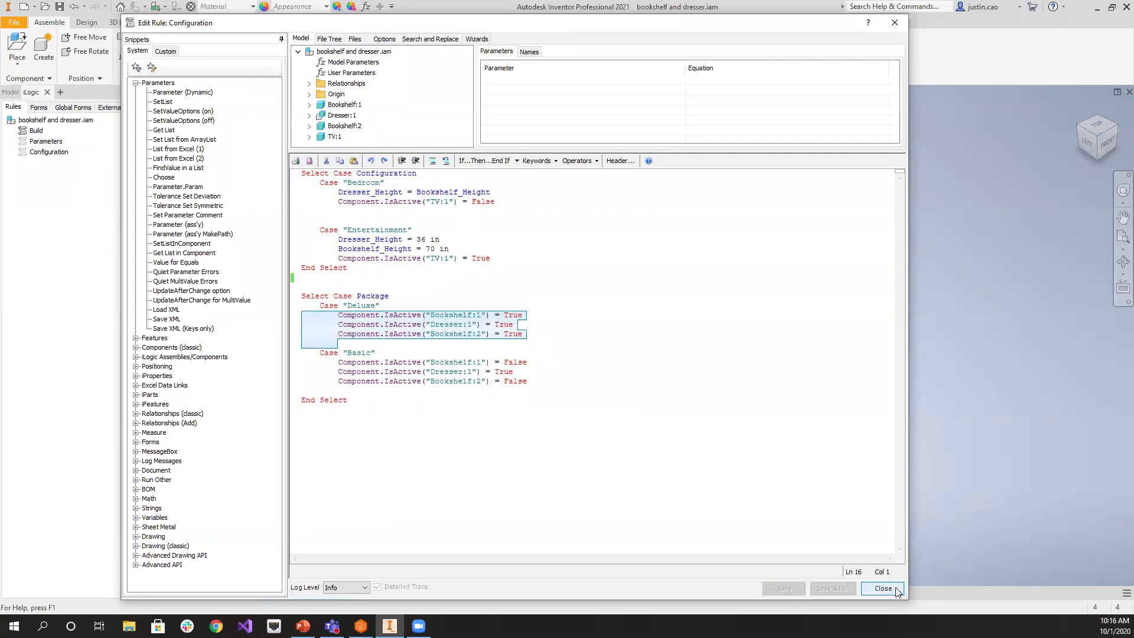
click(883, 588)
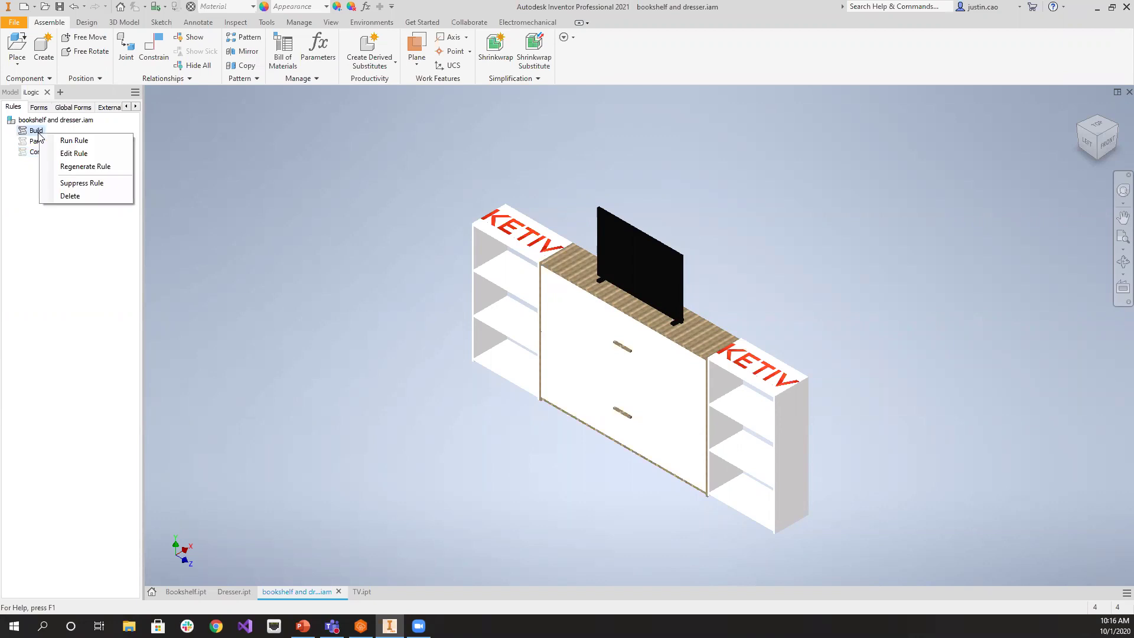
In the assembly's Build rule, delete the commented-out line that runs the Configuration rule and inspect the Parameters rule call
click(74, 153)
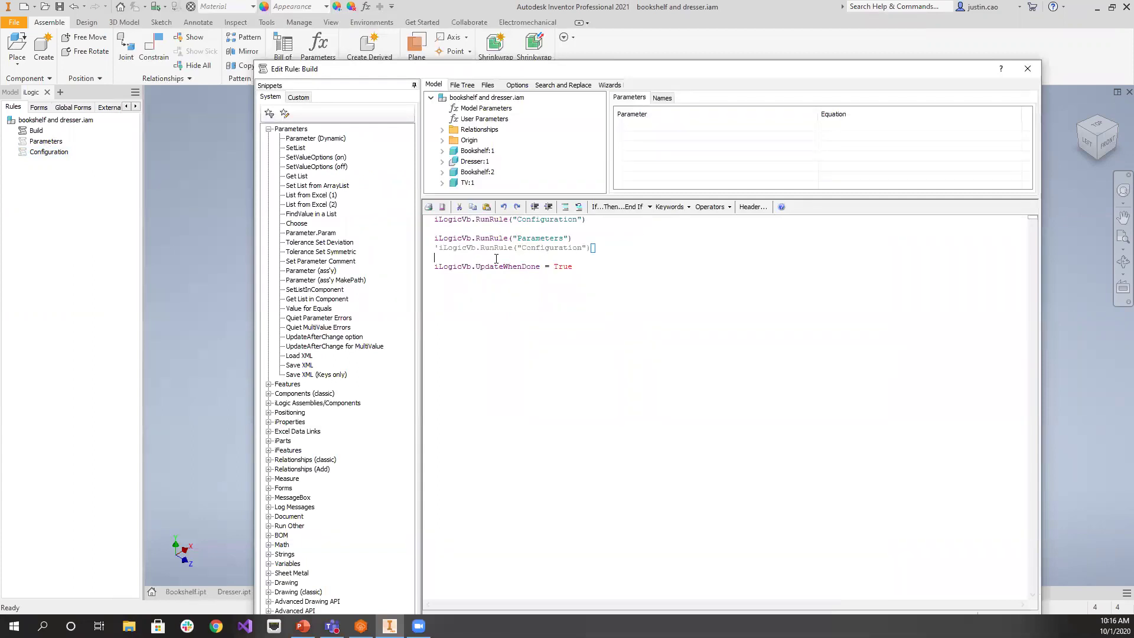
click(423, 249)
key(Delete)
double_click(543, 238)
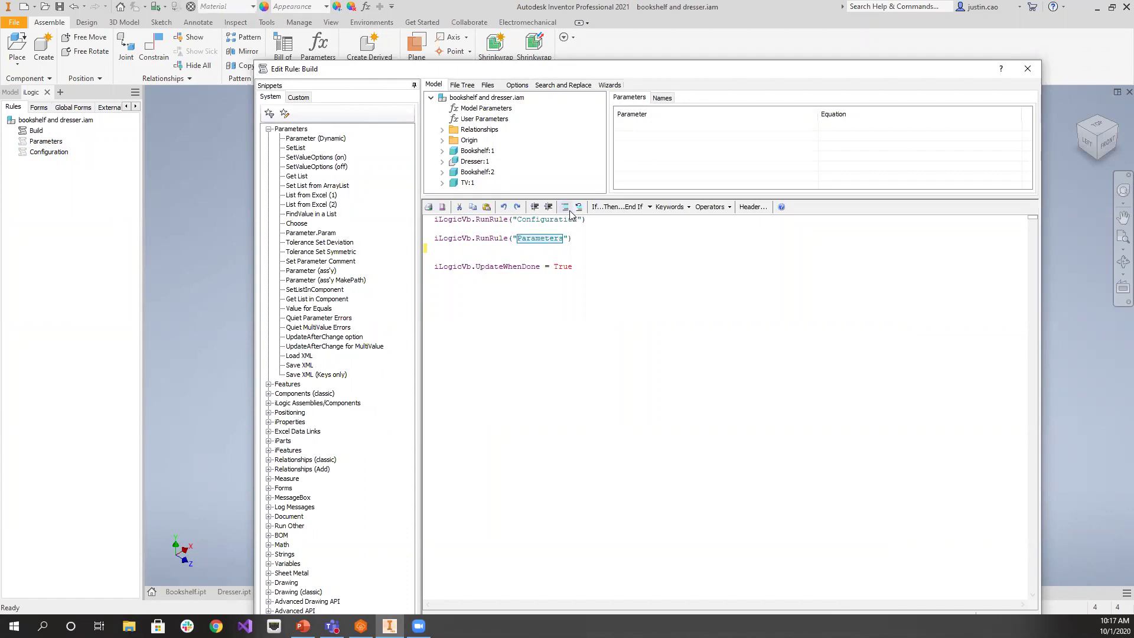
Remove the blank line between the Configuration and Parameters calls in the Build rule, inspect the UpdateWhenDone line, and close the rule editor
click(450, 228)
key(BackSpace)
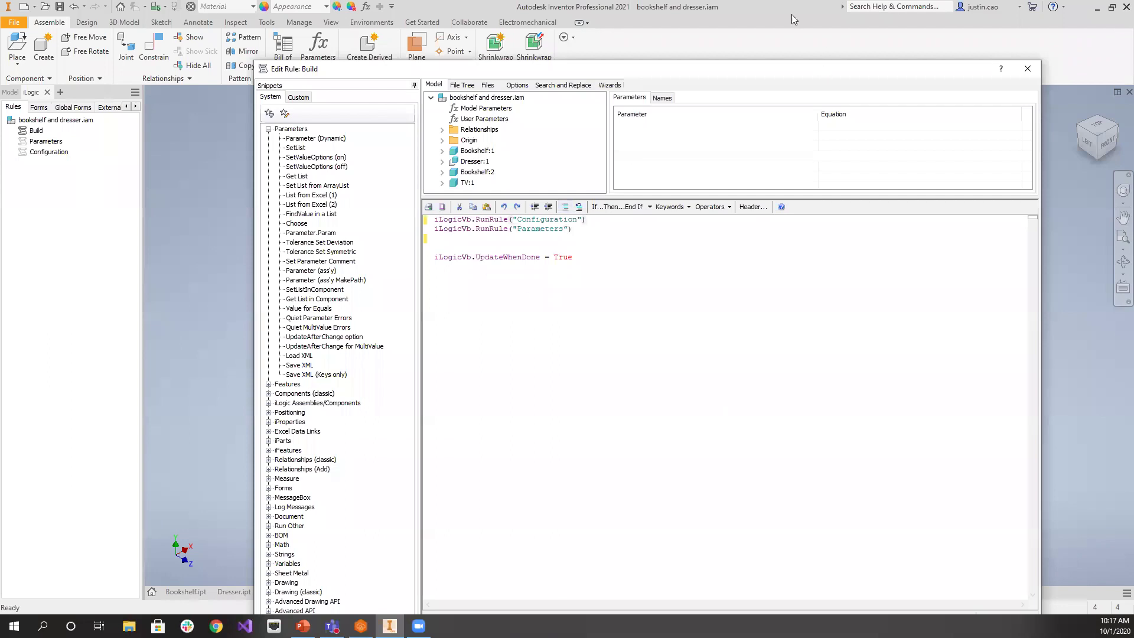
drag(821, 69, 792, 14)
drag(590, 223, 405, 202)
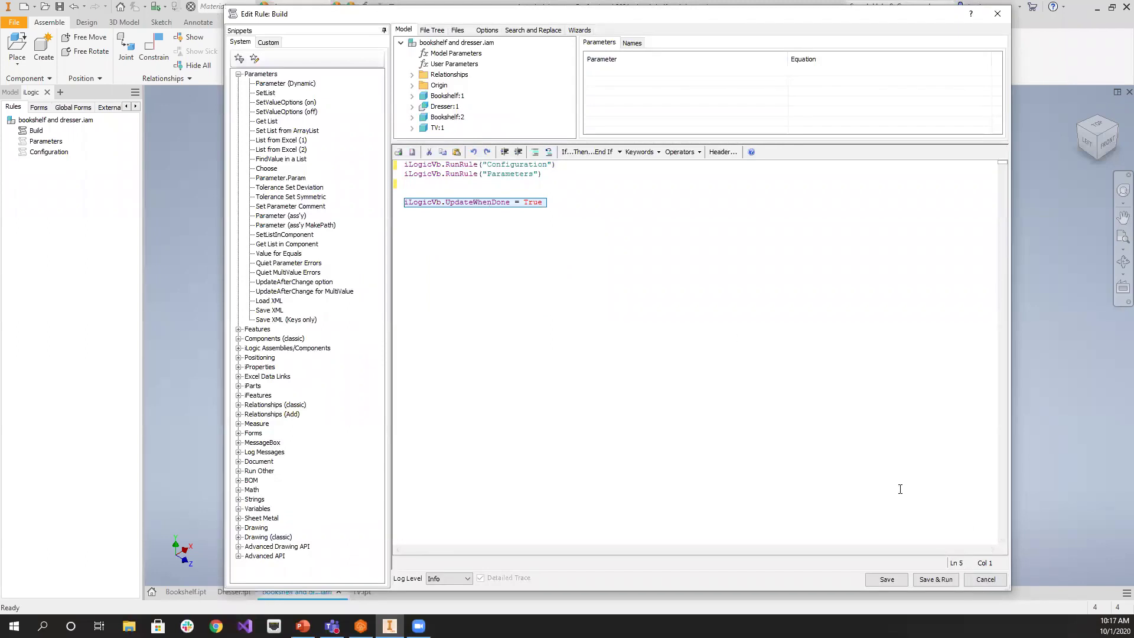
click(932, 580)
click(985, 579)
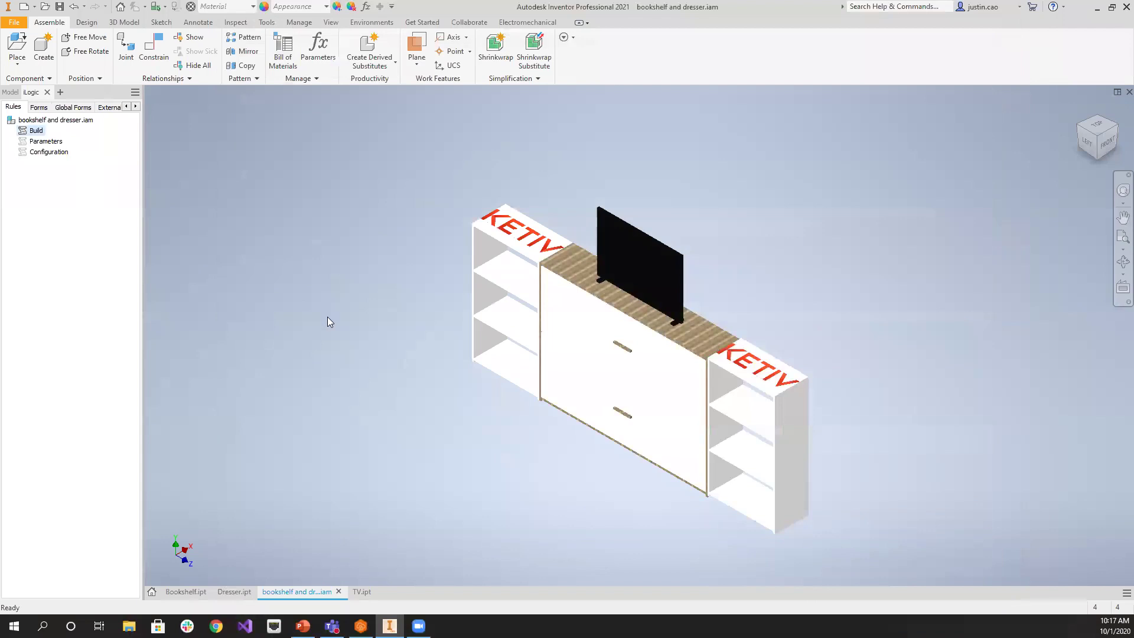
Set the assembly's Drawer_Orientation user parameter to Horizontal and close the parameters
click(367, 6)
click(429, 130)
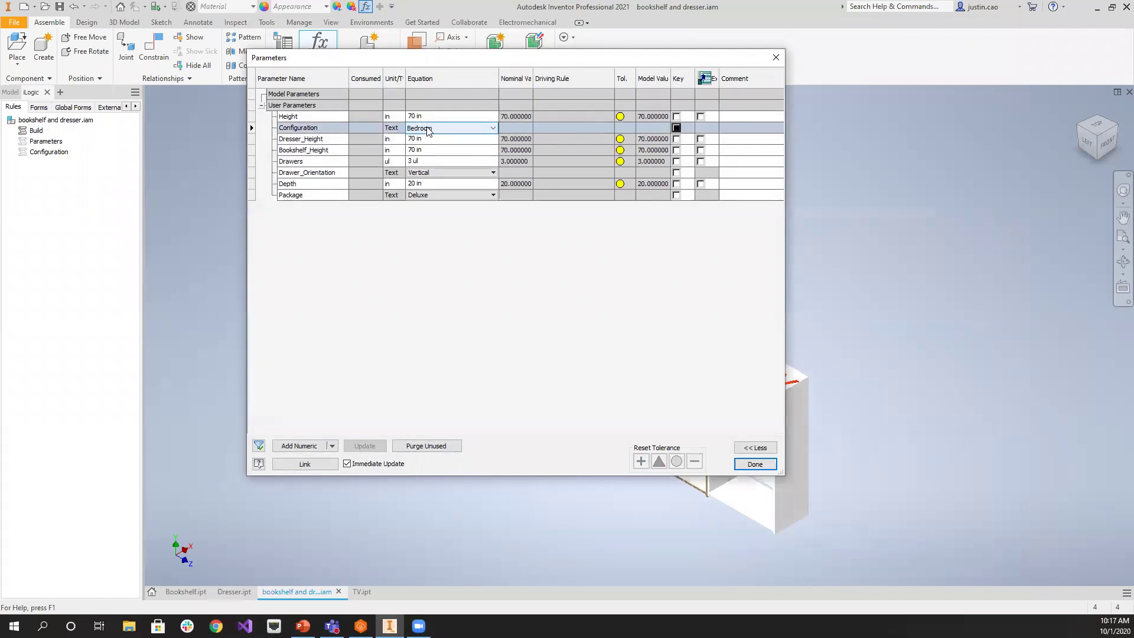
click(440, 172)
click(438, 184)
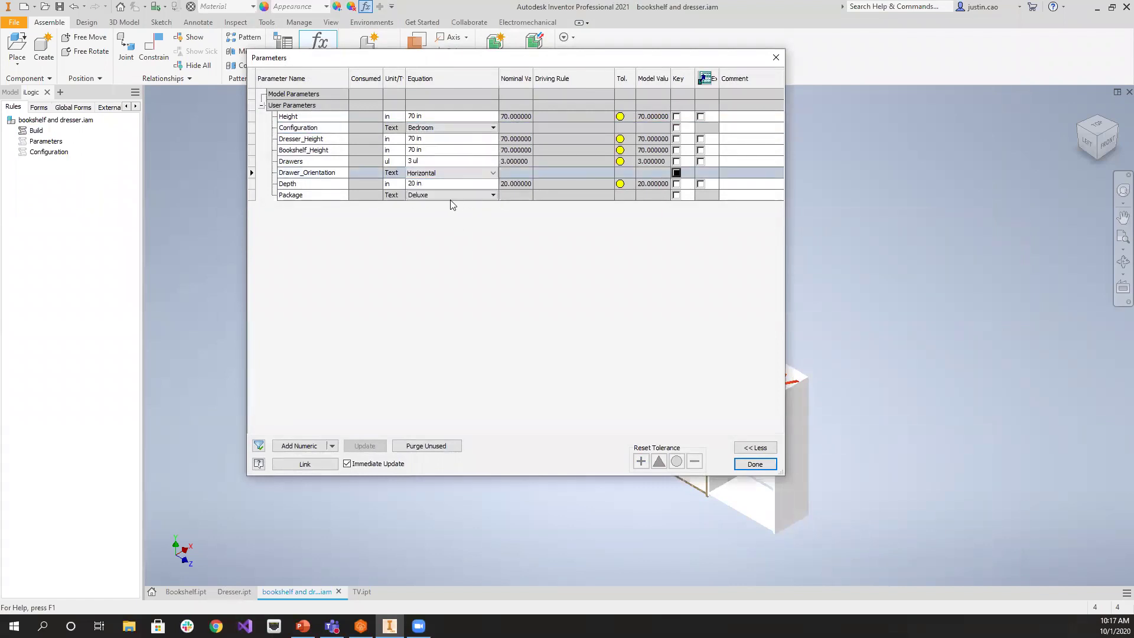
click(754, 464)
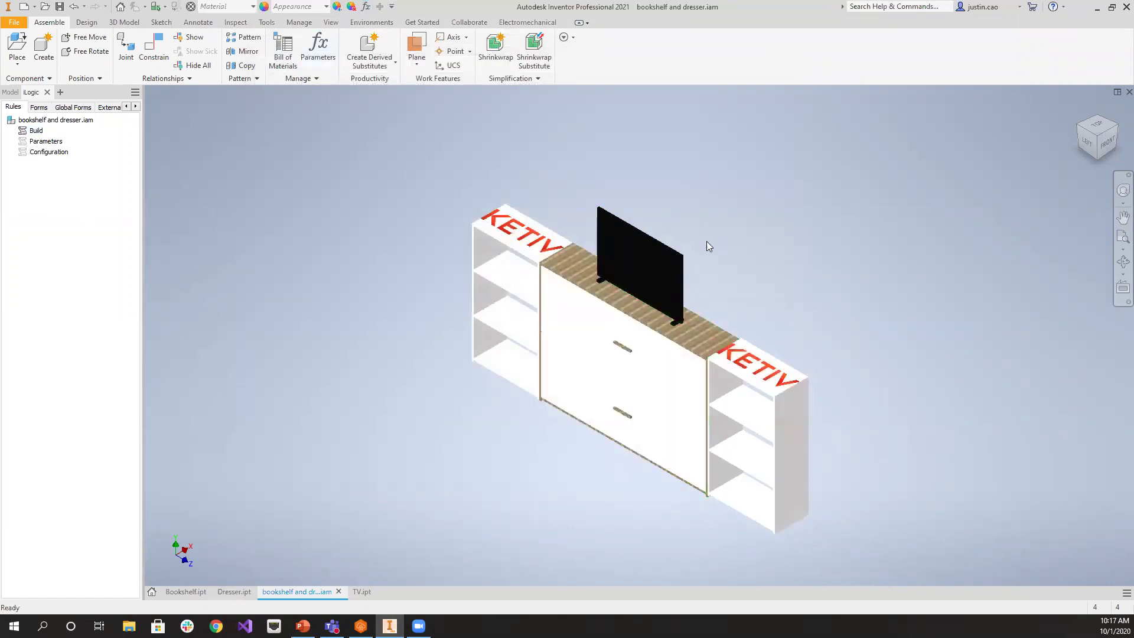
Run the assembly's Build rule to update the model
click(626, 278)
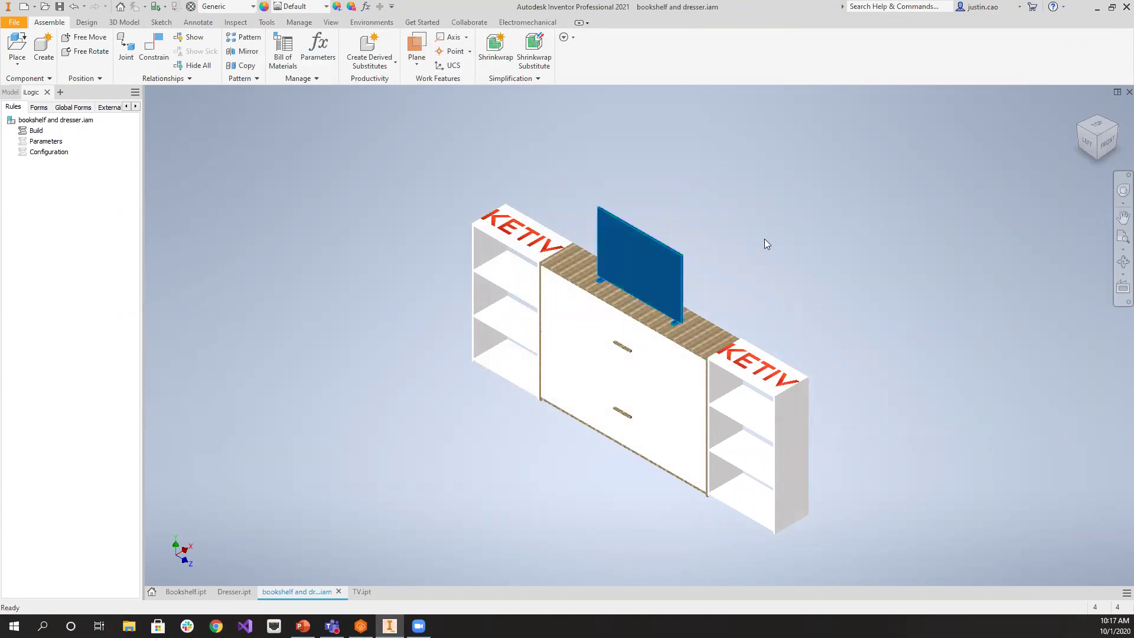
right_click(36, 132)
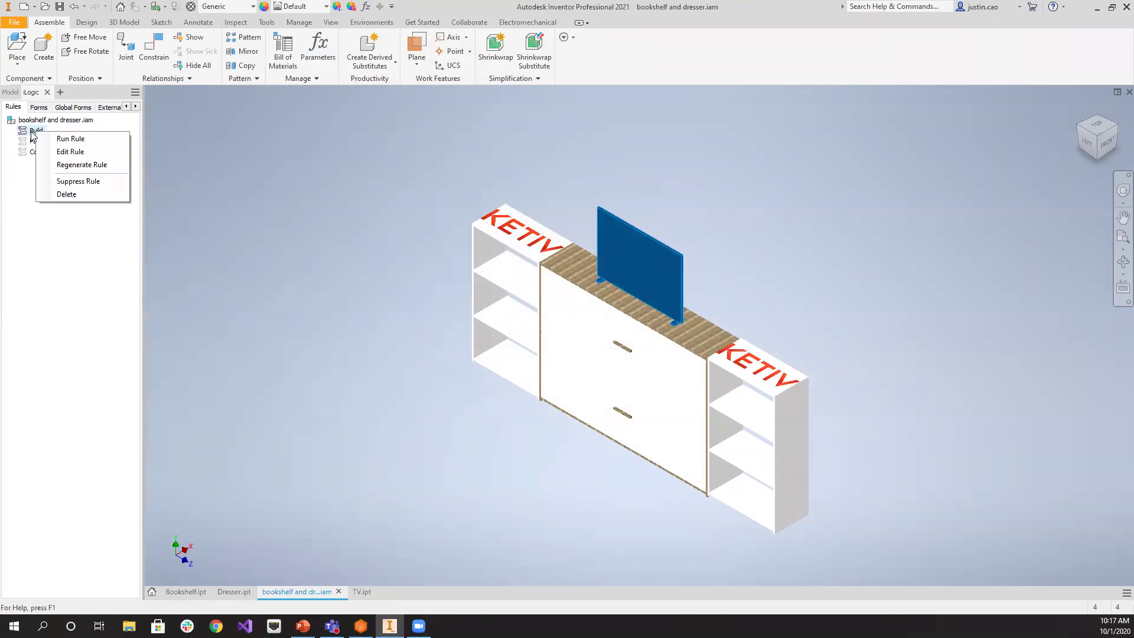
click(75, 140)
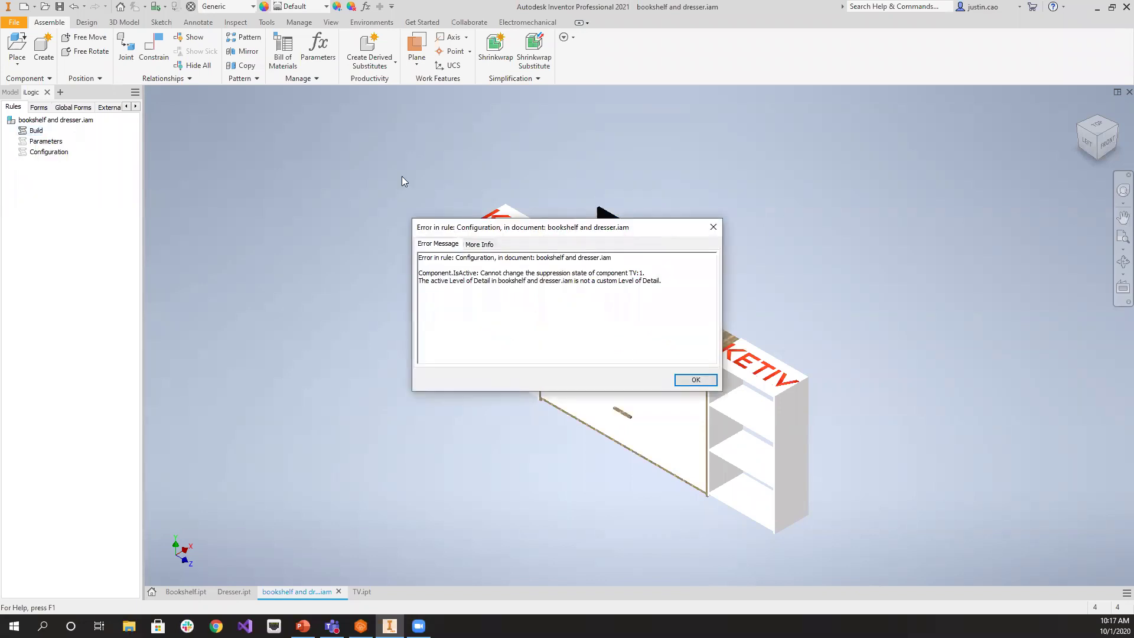
Read the error message from the Configuration rule about component suppression and the level of detail, and dismiss it
drag(662, 282, 416, 273)
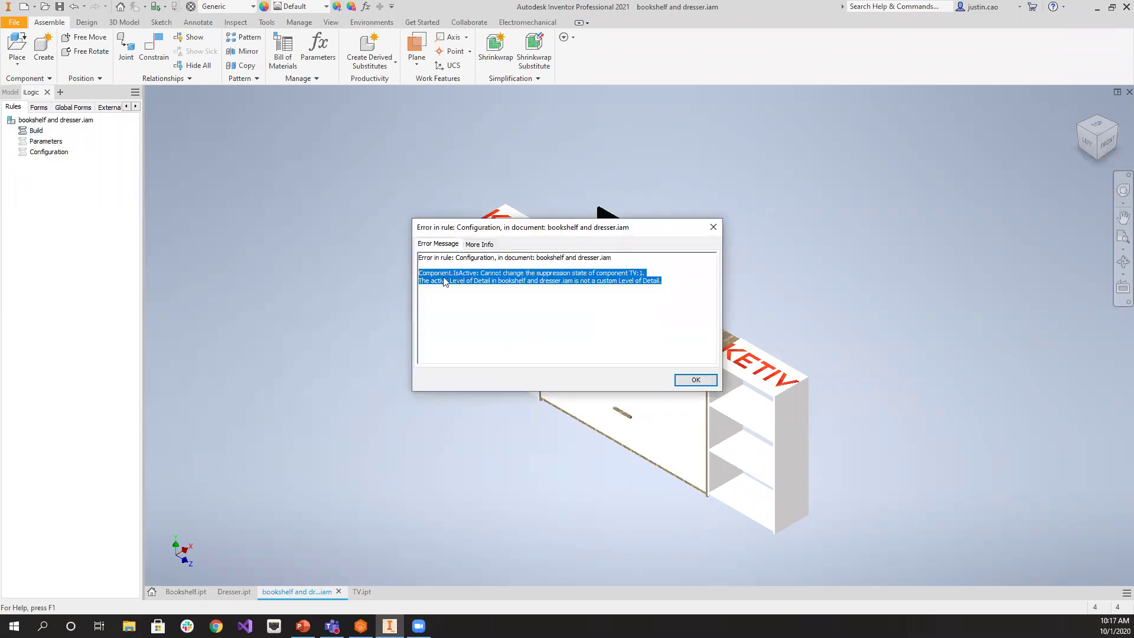
double_click(627, 281)
double_click(644, 278)
click(669, 281)
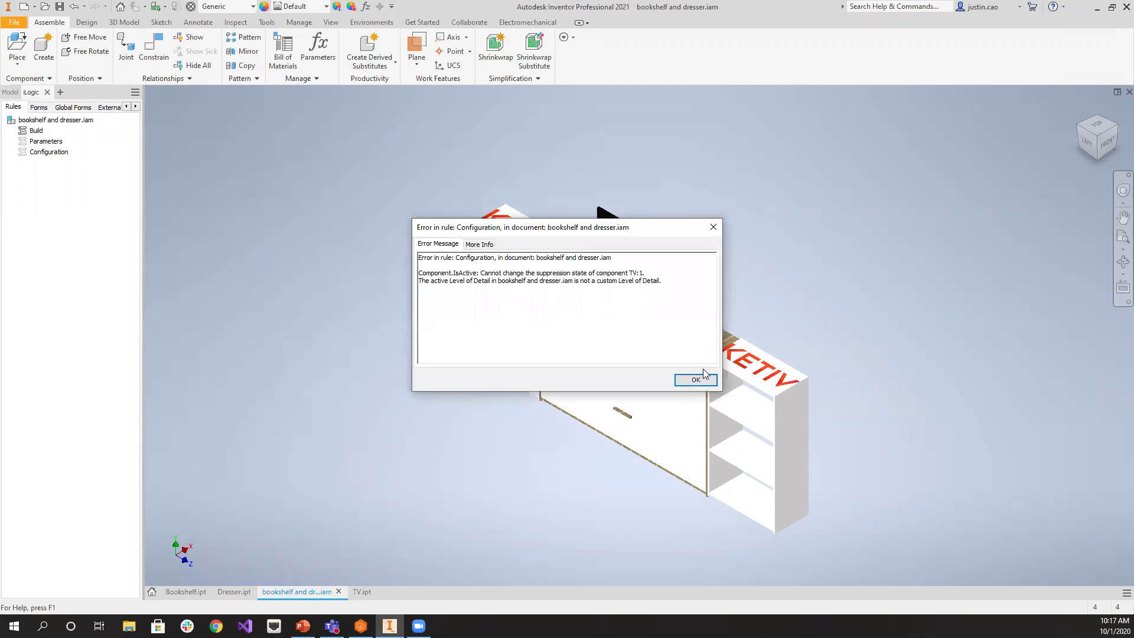
click(712, 229)
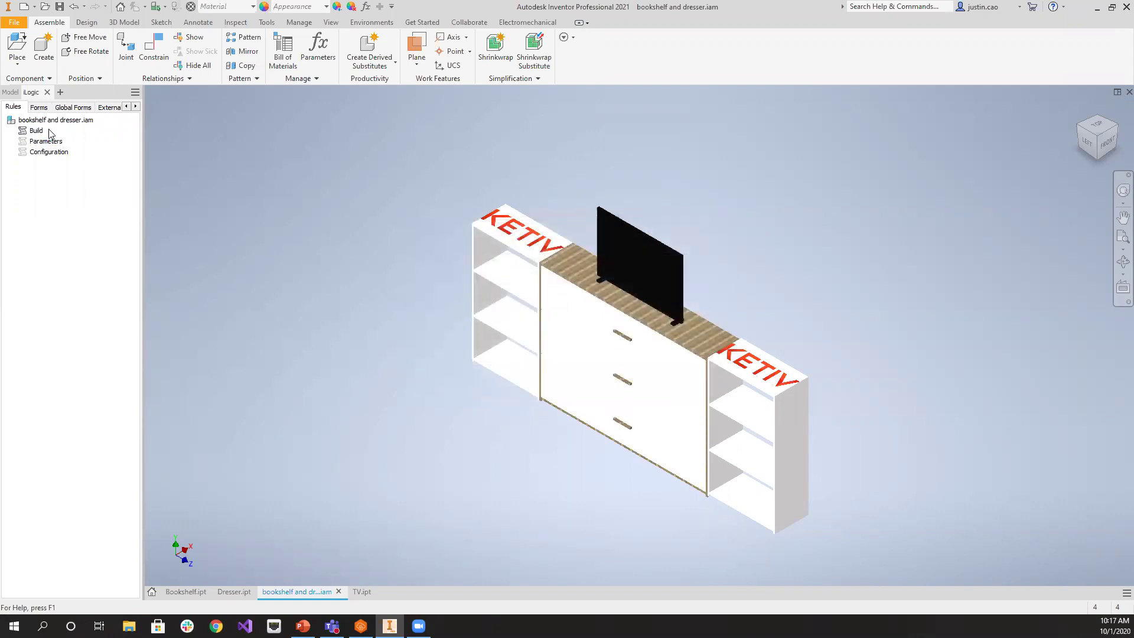
Inspect the assembly's Level of Detail representations in the model browser and view the furniture from the front-left side
click(10, 92)
click(64, 184)
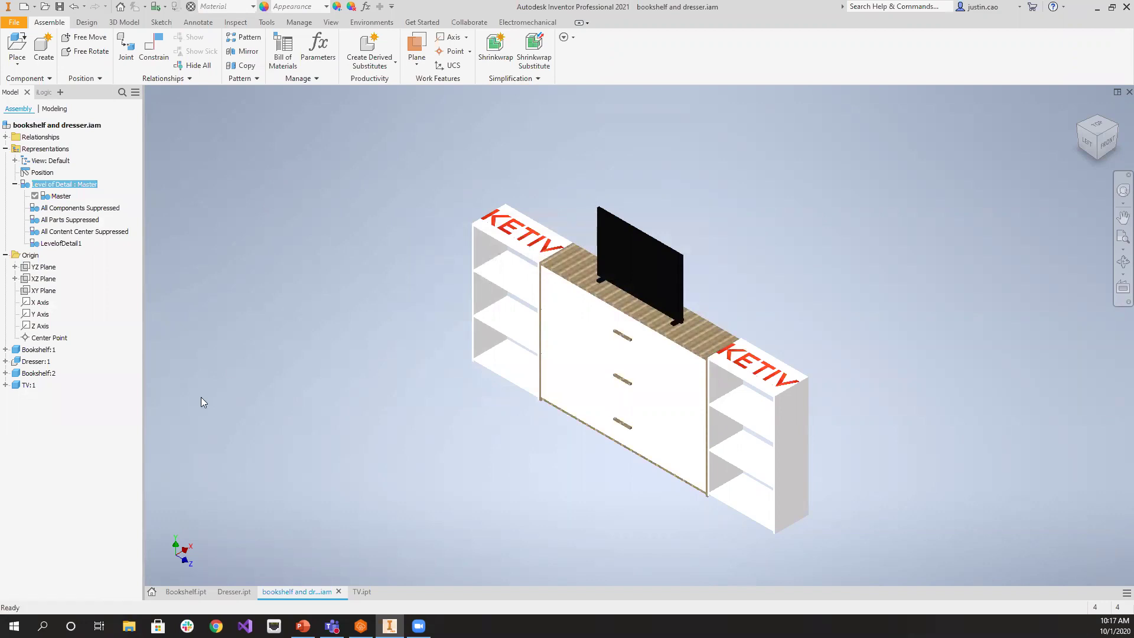
scroll(263, 476, up, 5)
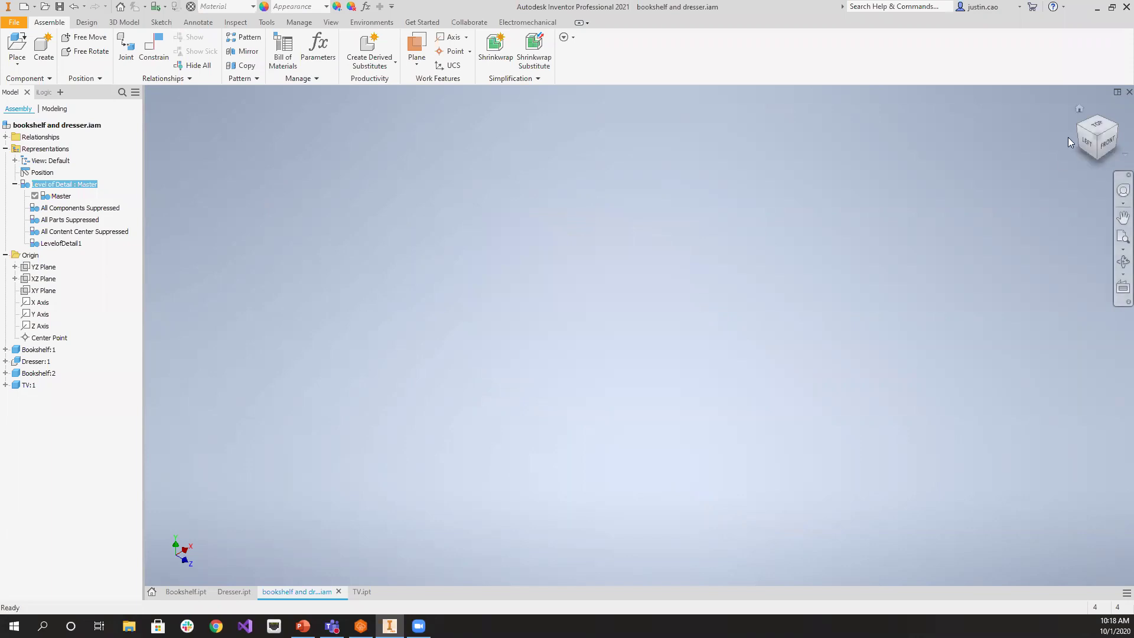
click(1078, 106)
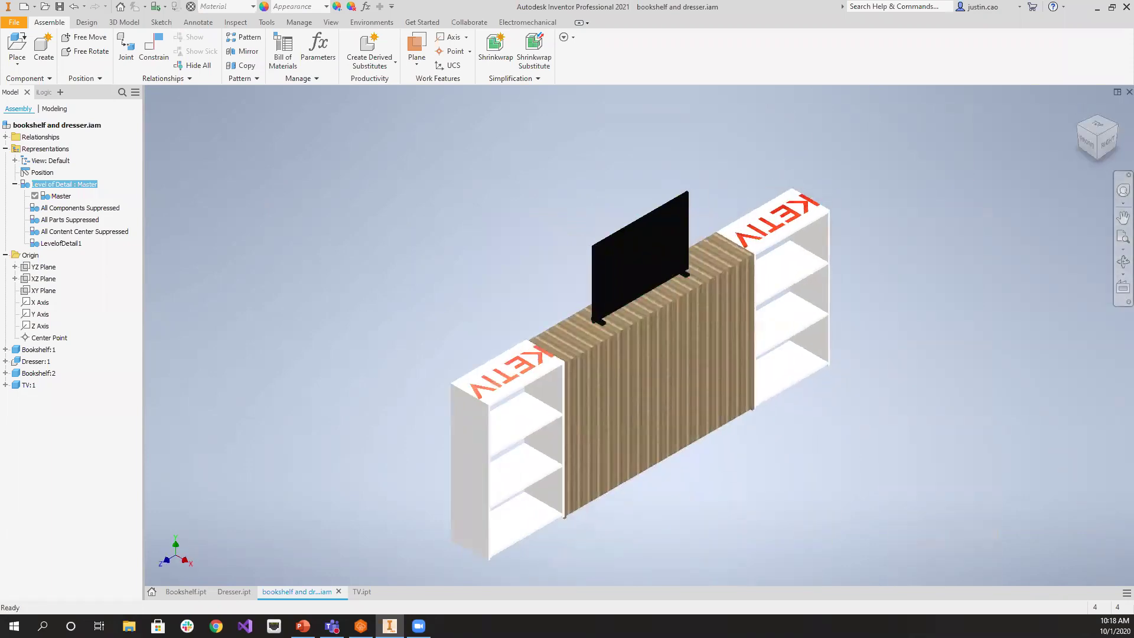
click(1089, 134)
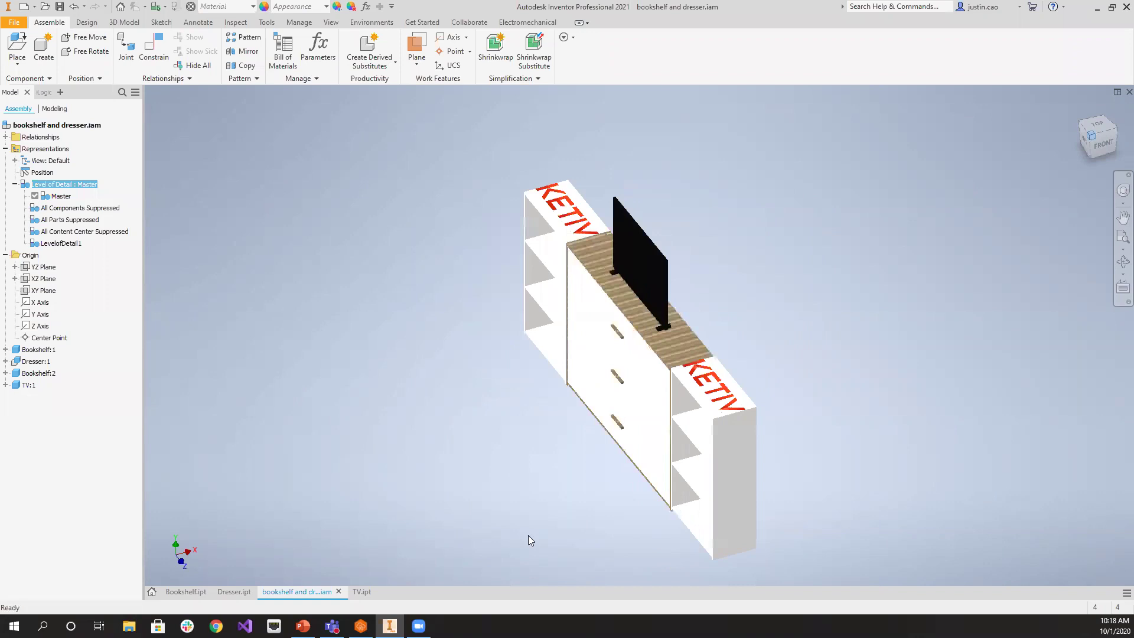
In Bookshelf.ipt, set the Bookshelf_Height user parameter to 58 in and close the parameters
click(185, 591)
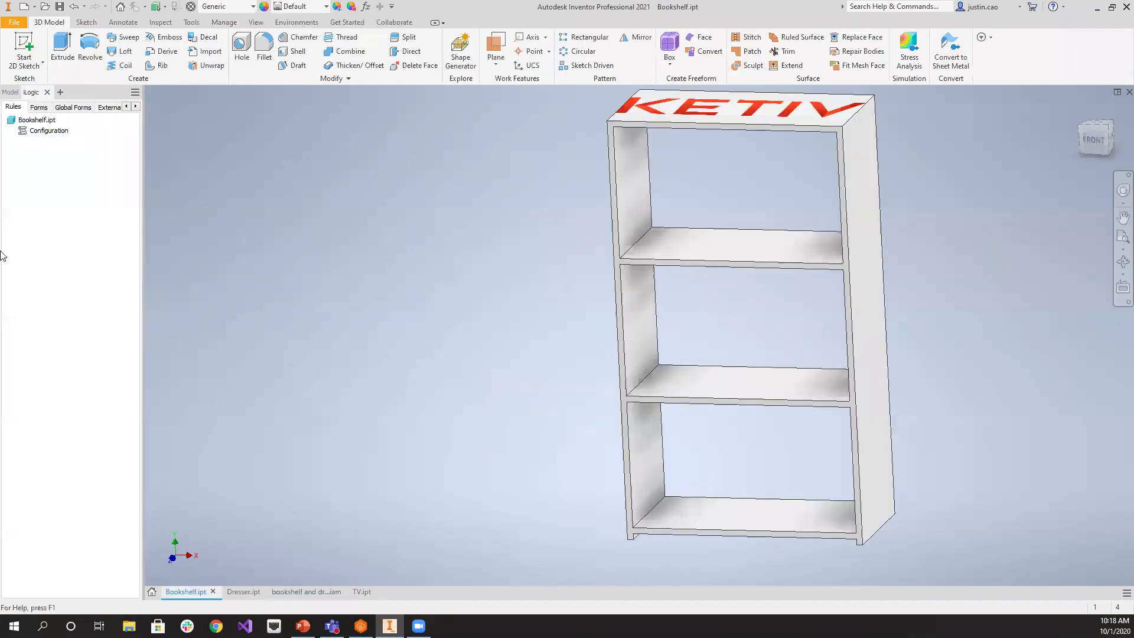
click(16, 92)
click(365, 7)
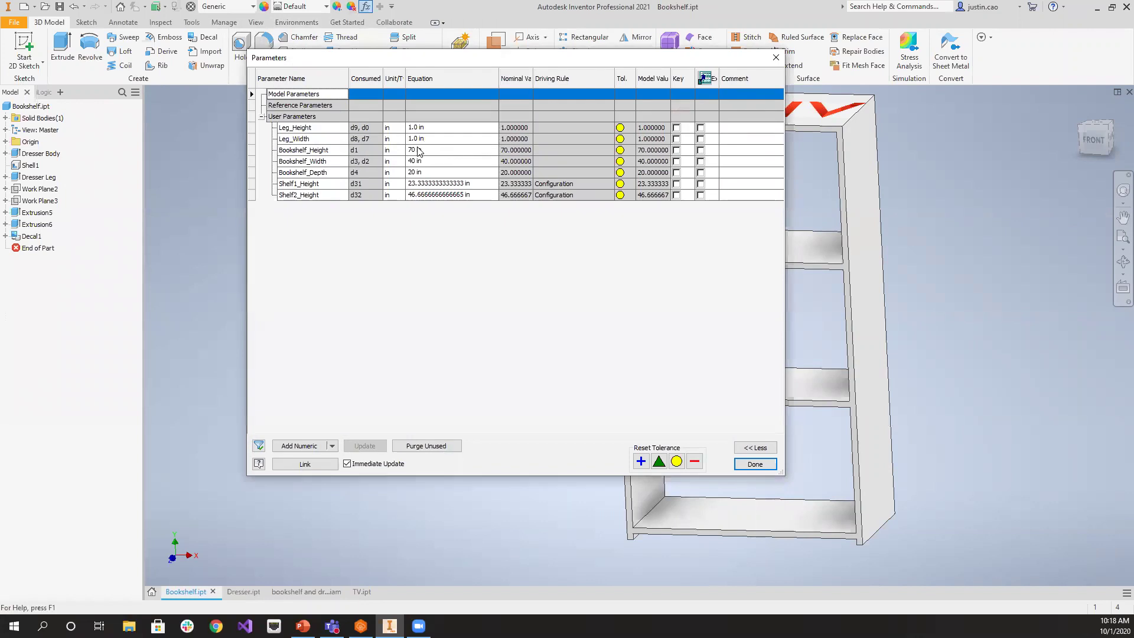
click(418, 152)
text(58)
key(Return)
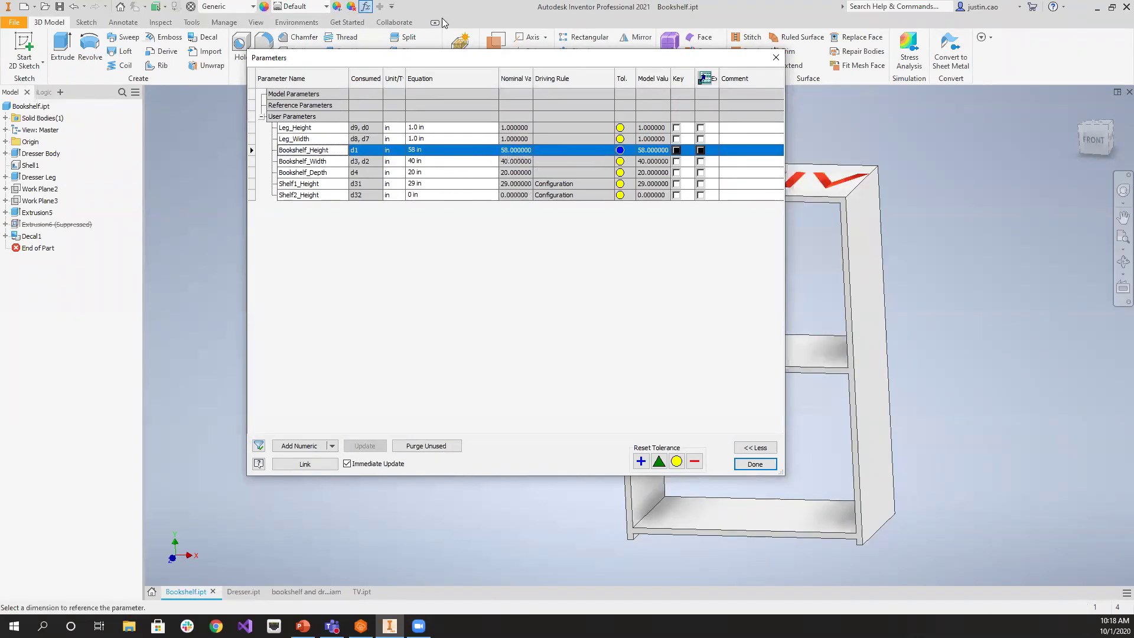
drag(515, 61, 355, 82)
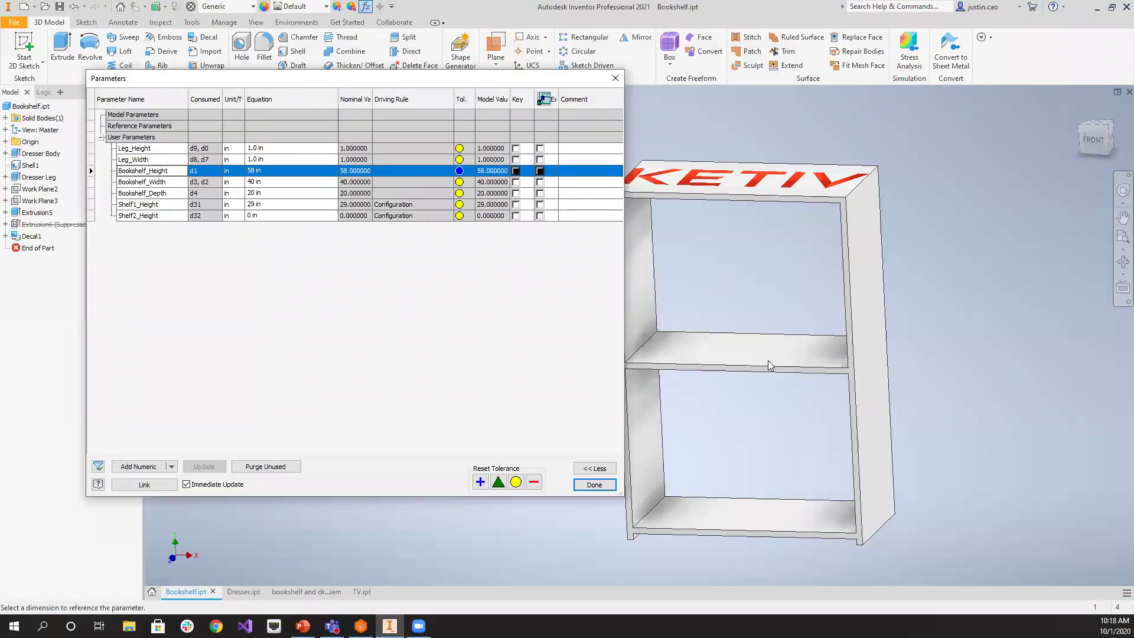
key(Escape)
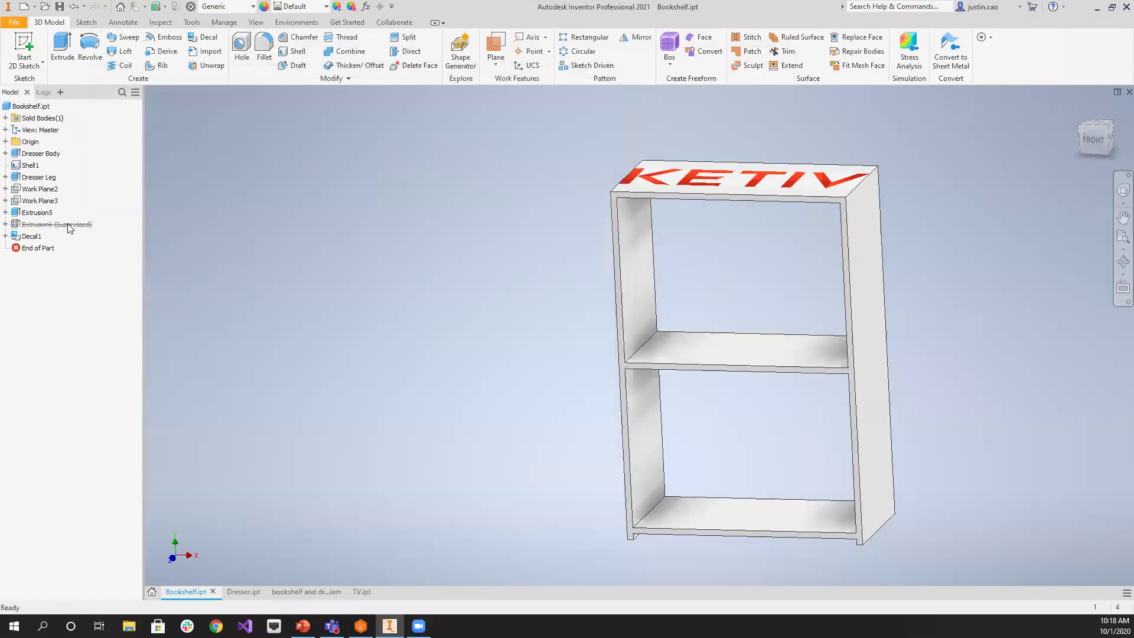
Examine the bookshelf's suppressed Extrusion6 shelf feature and the part's view representations
click(69, 225)
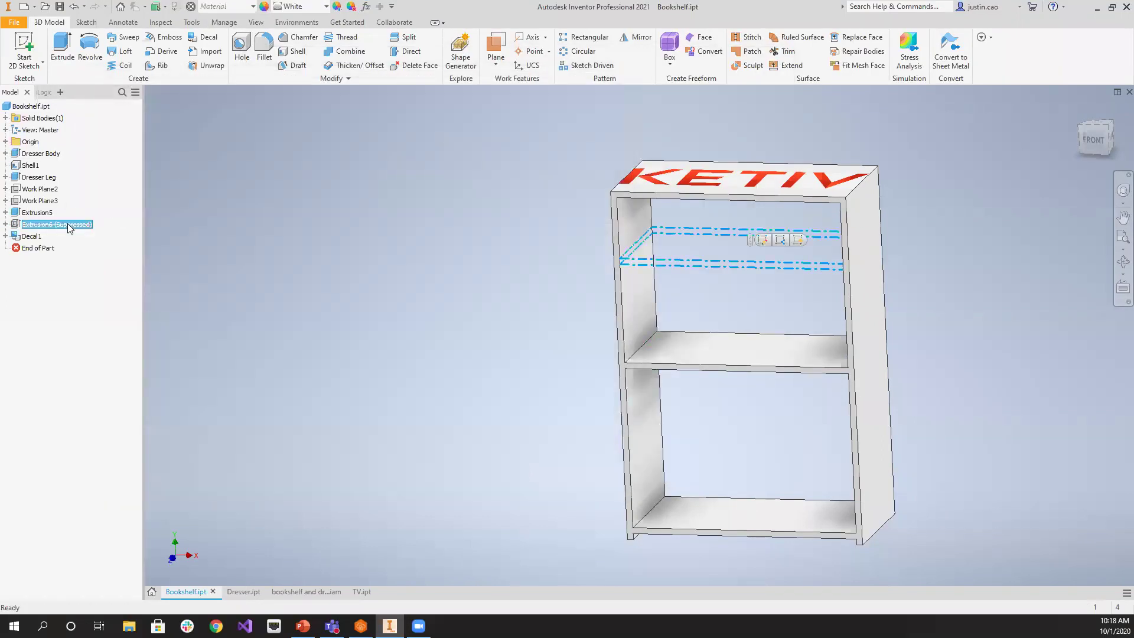
click(5, 129)
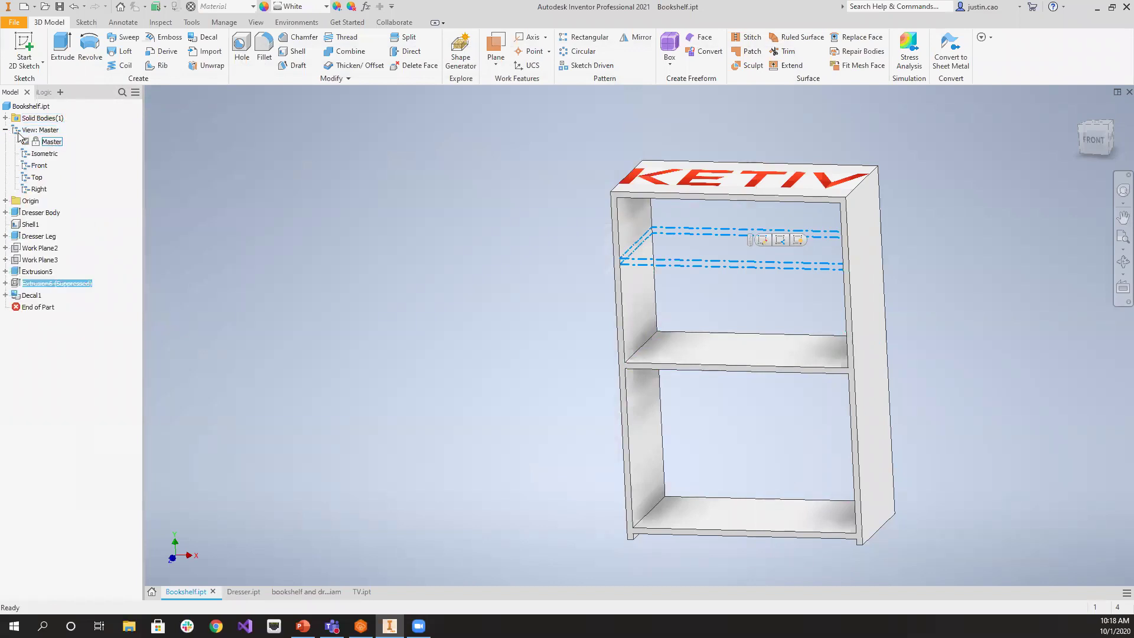
click(5, 130)
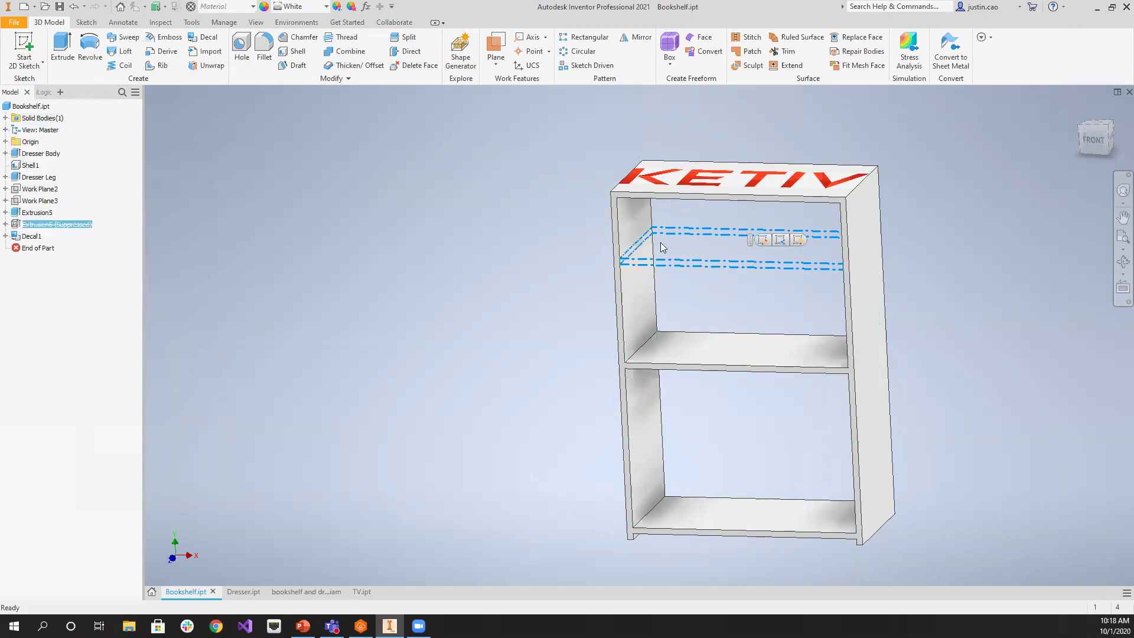
click(1049, 259)
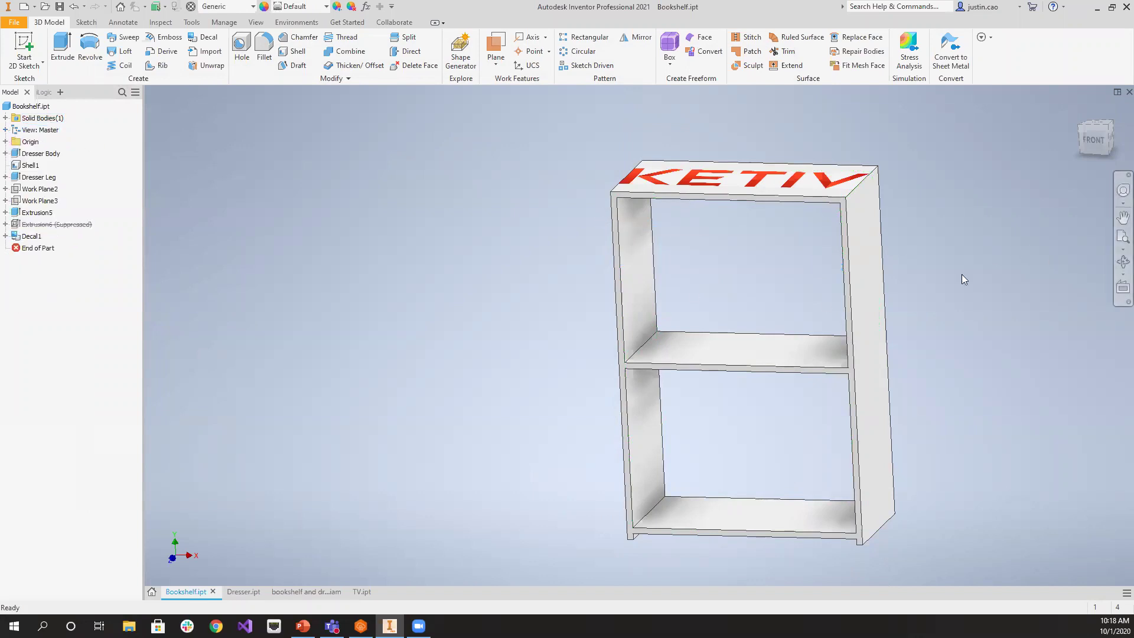
Return to the bookshelf and dresser assembly and create a new level of detail representation
click(319, 592)
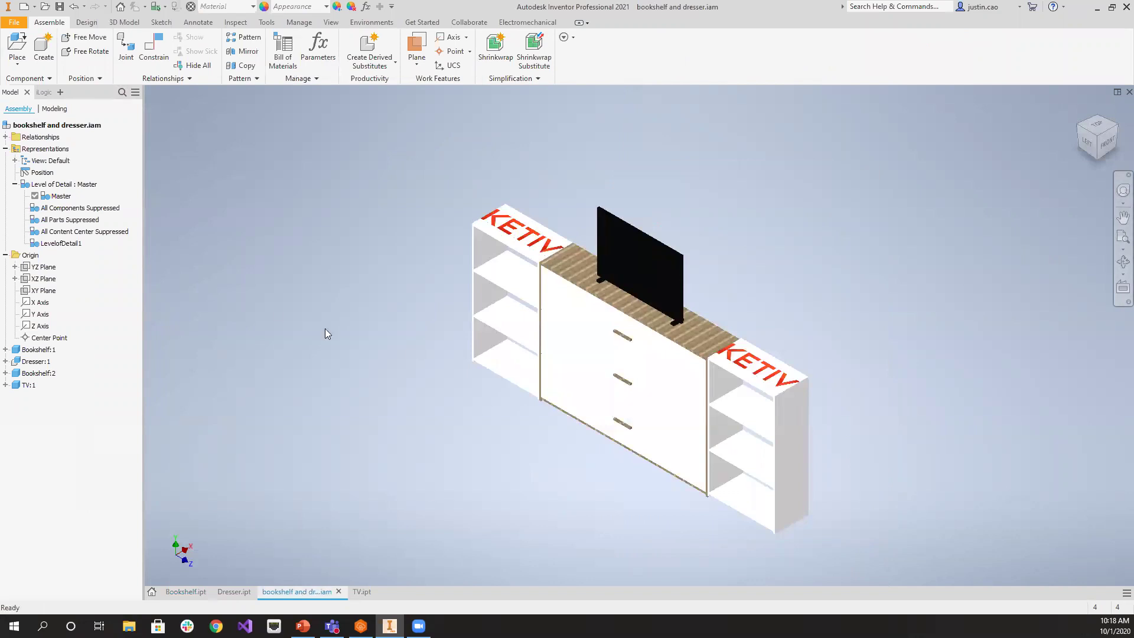
click(68, 185)
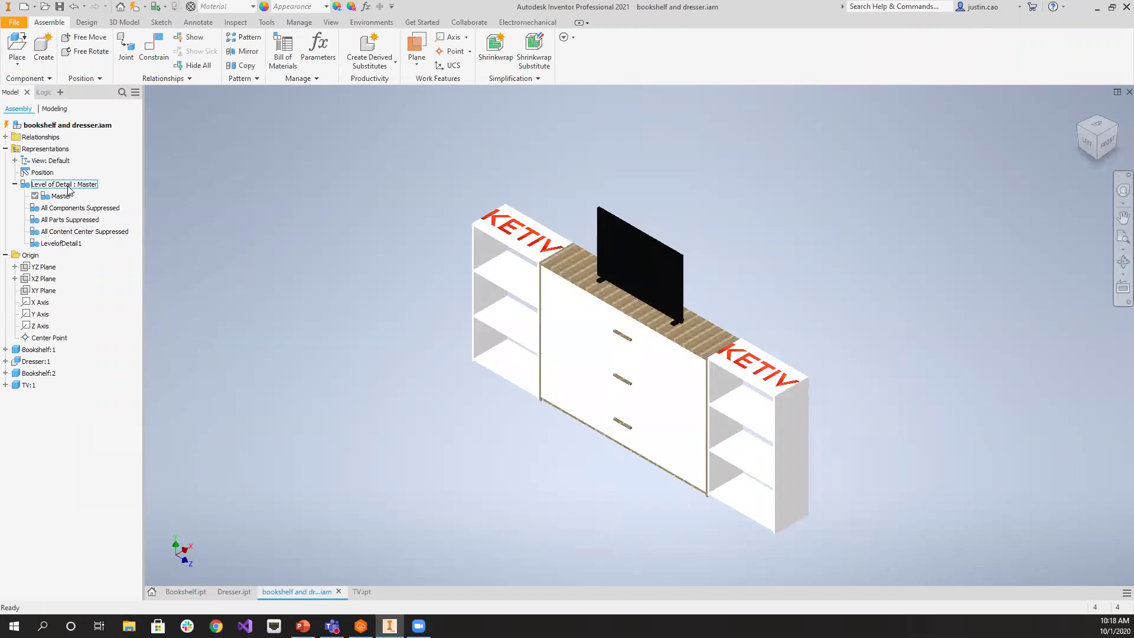
right_click(68, 185)
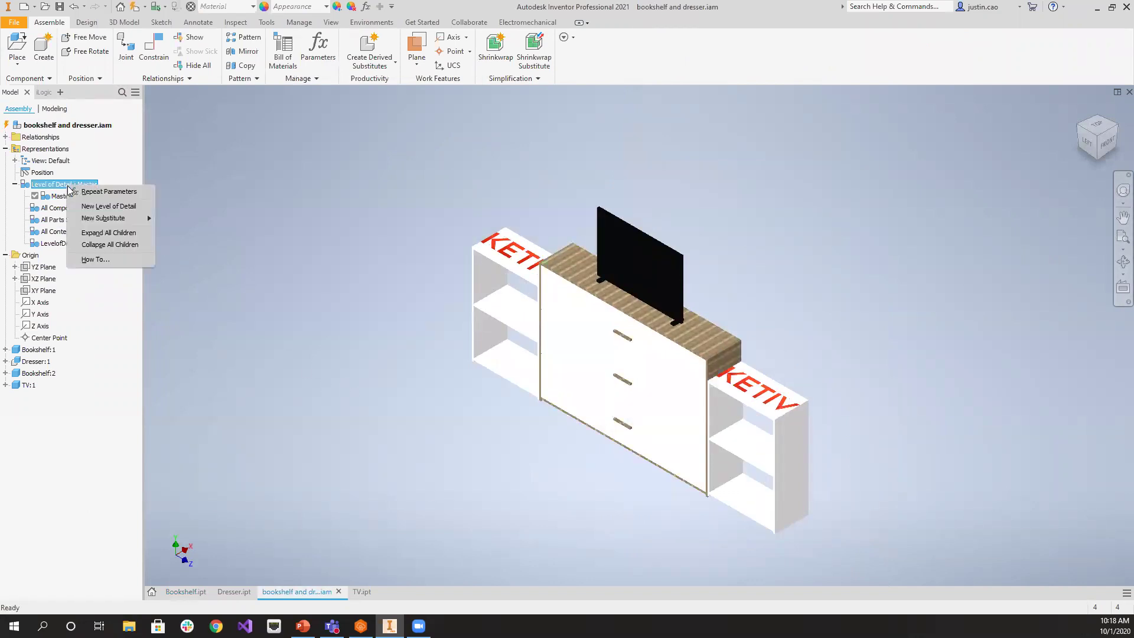
click(99, 206)
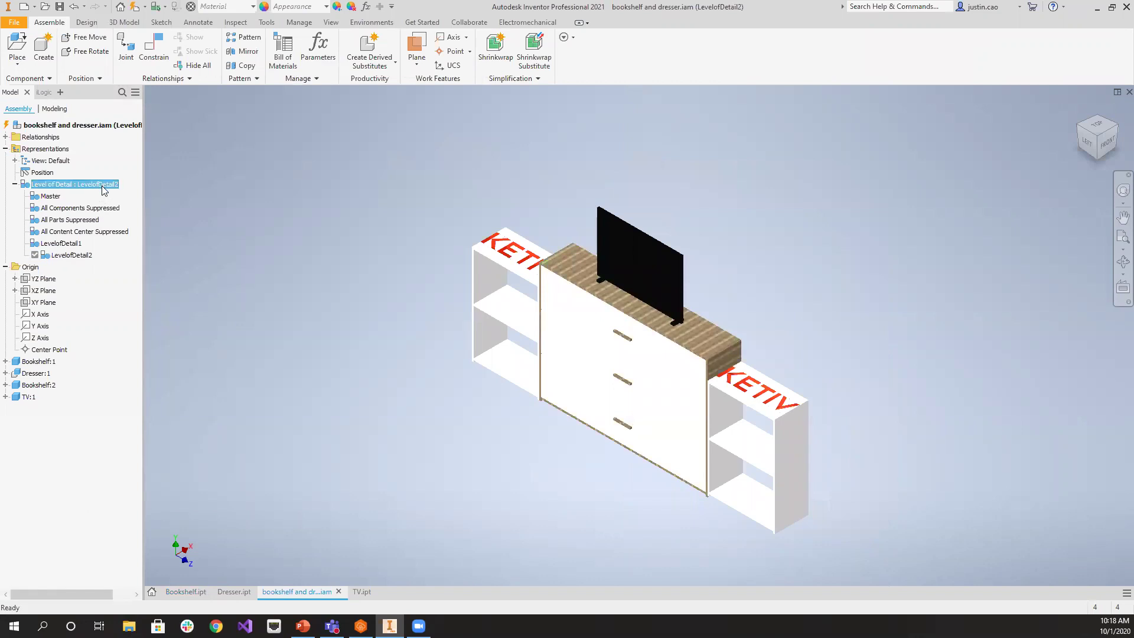
Try to rename the new level of detail as LevelOfDetail:Configurations
click(76, 255)
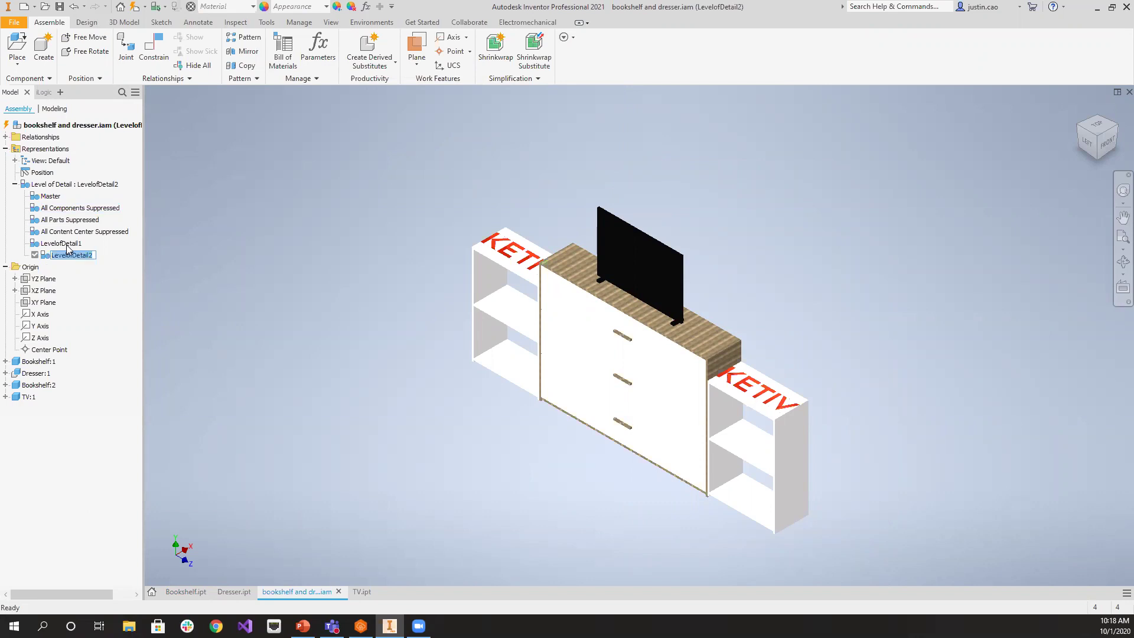
text(L)
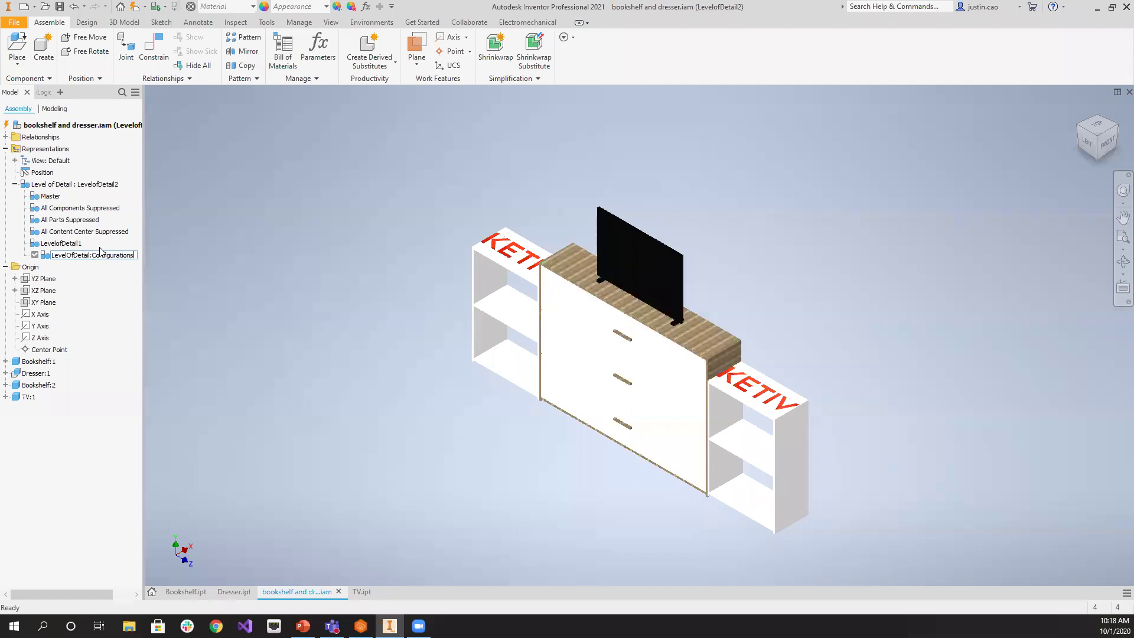
click(298, 385)
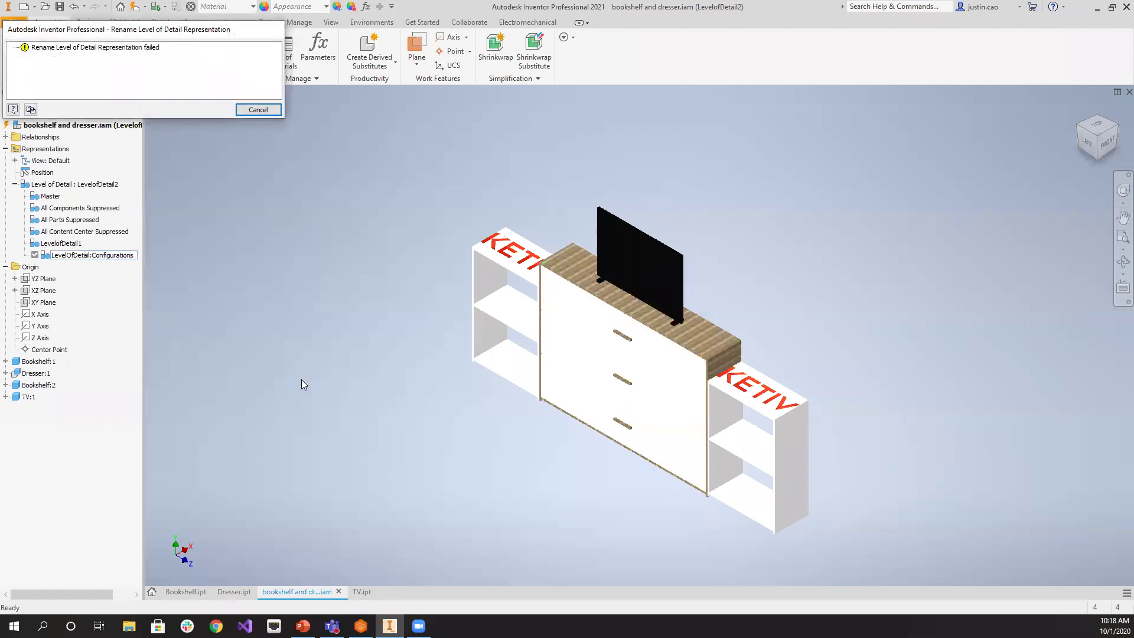
click(258, 110)
Rename the new level of detail as LevelofDetailConfiguration
click(91, 256)
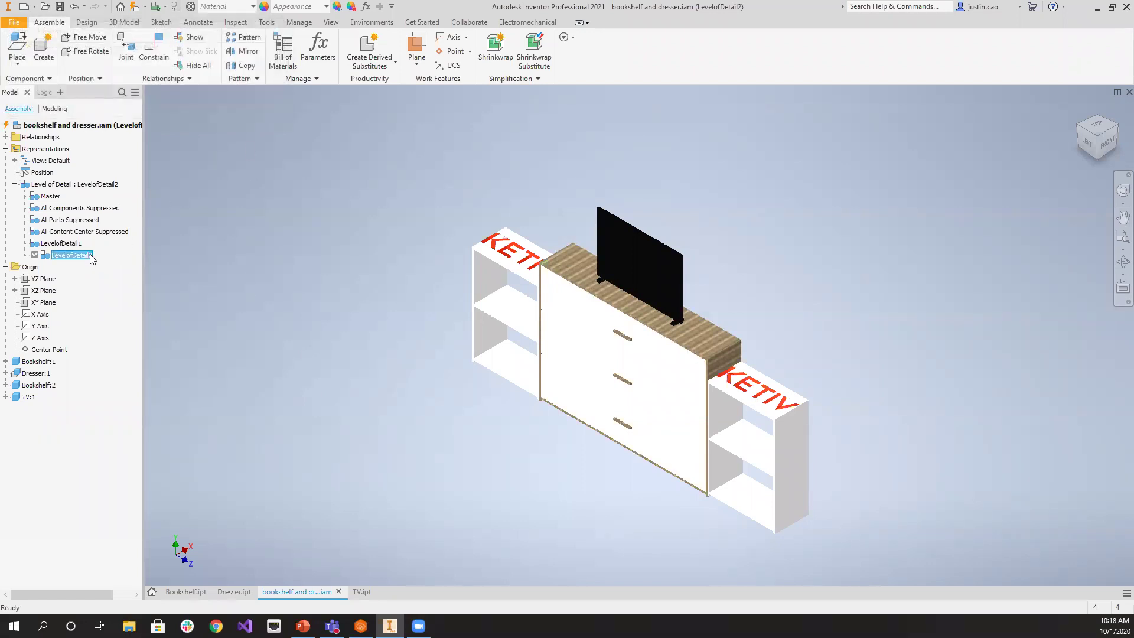
key(End)
key(BackSpace)
text(Configur)
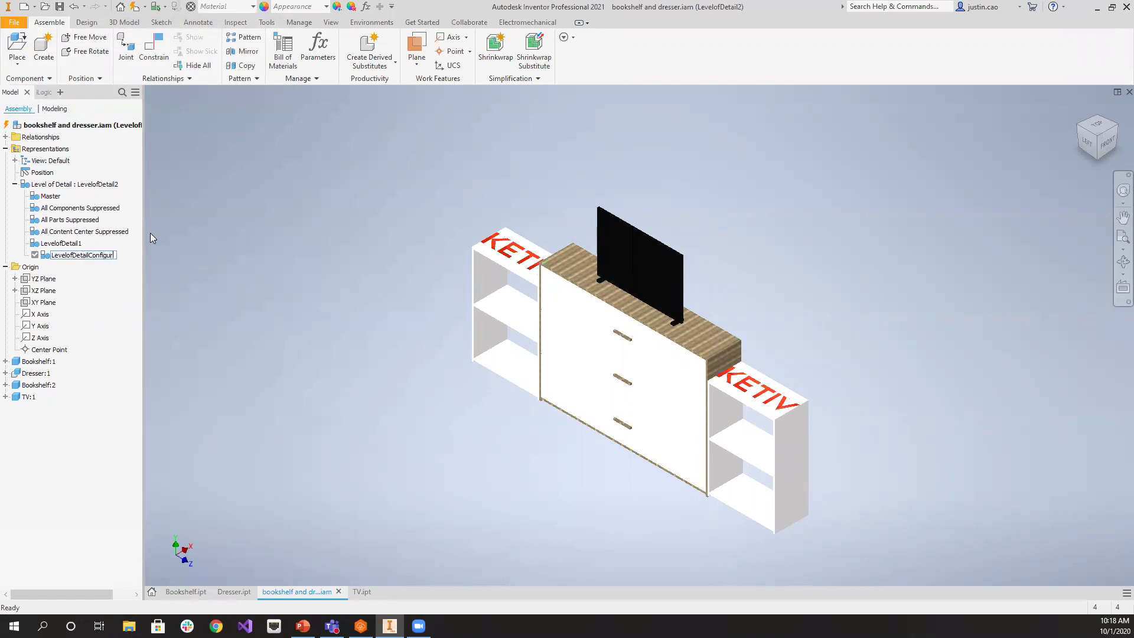
text(ation)
key(Return)
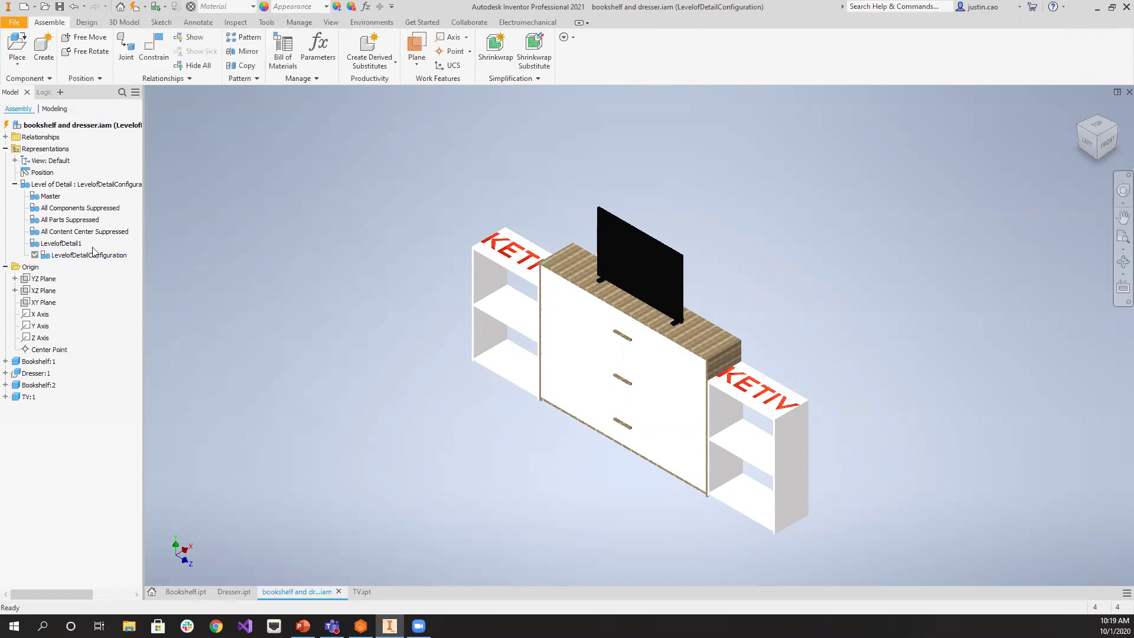
Show the assembly's iLogic rules and run the Build rule
click(43, 92)
right_click(39, 130)
click(68, 134)
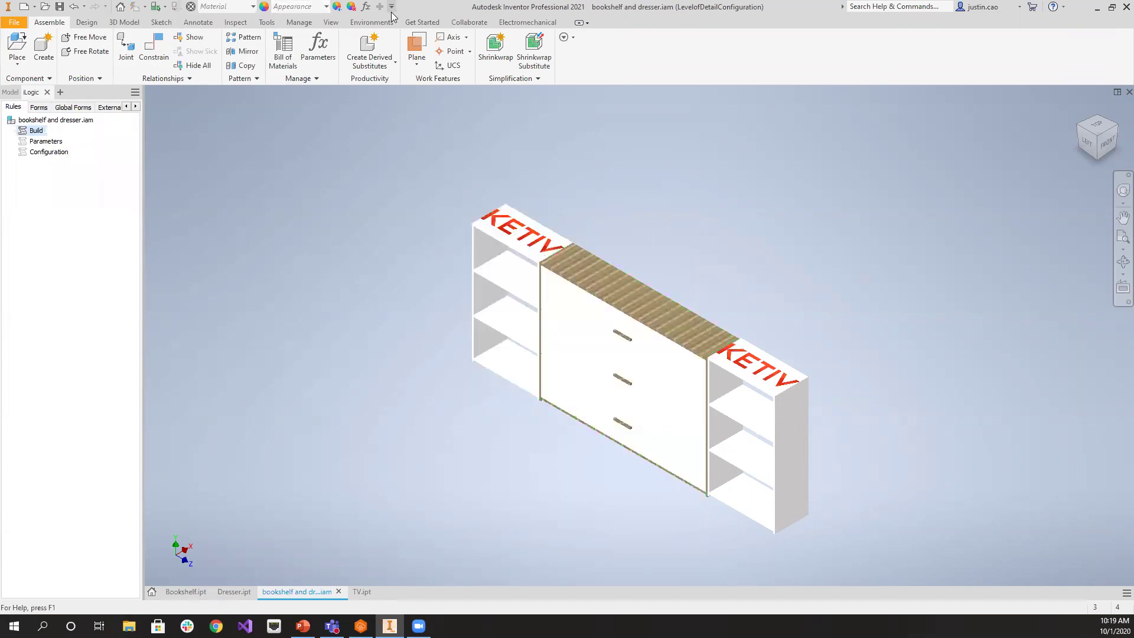
Set the Dresser_Height user parameter to 80 in and run the Build rule
click(365, 6)
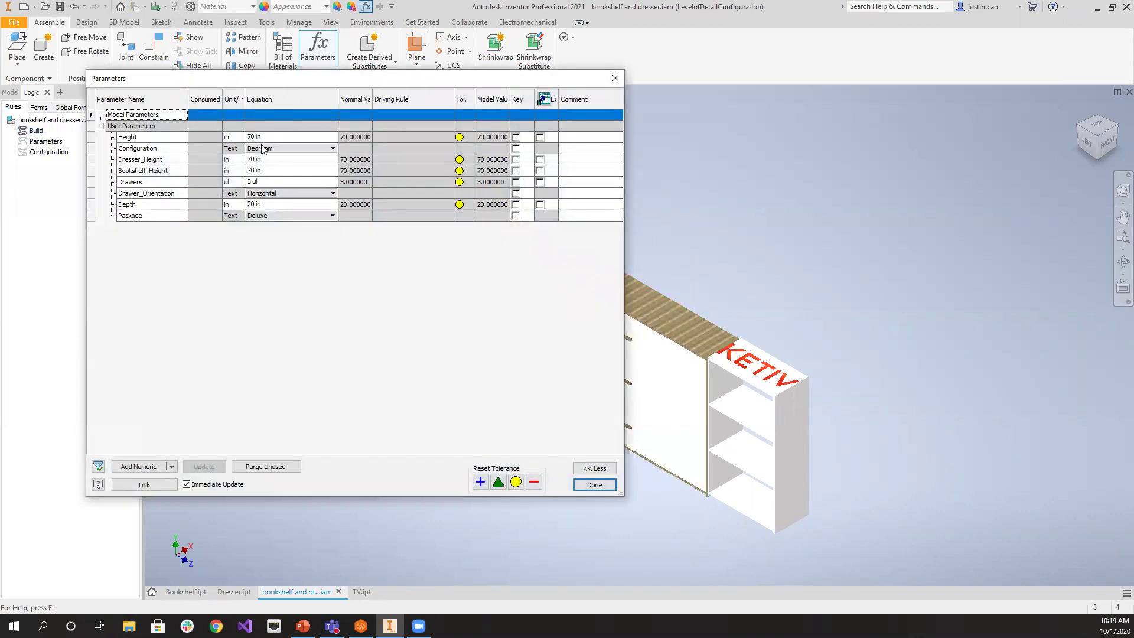
click(289, 159)
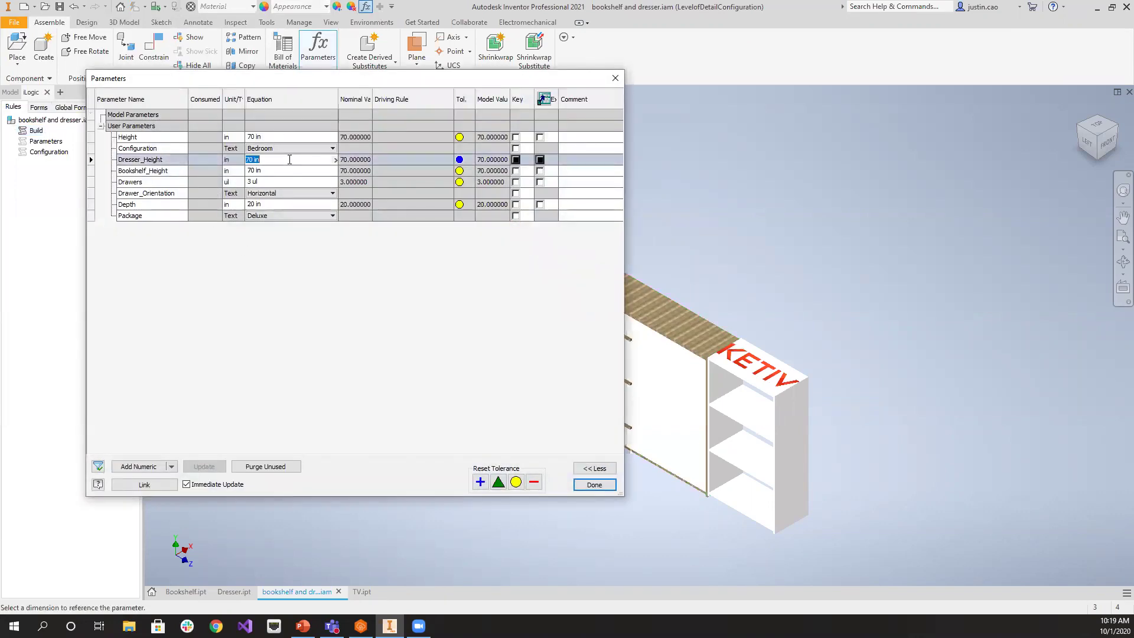
text(80)
key(Return)
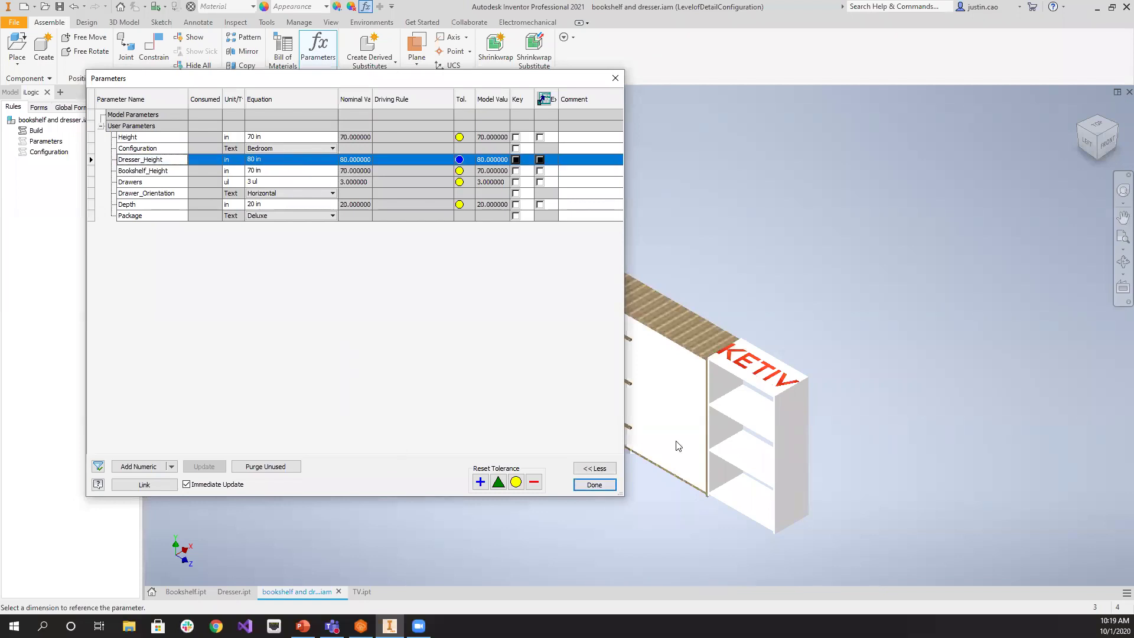
click(595, 485)
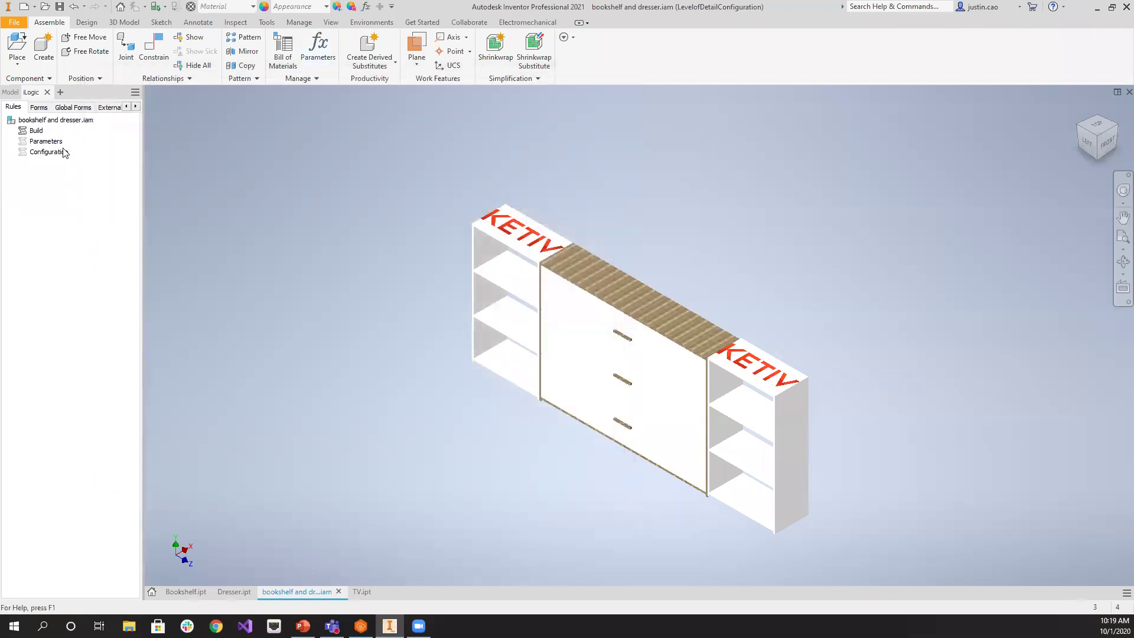
right_click(48, 132)
click(115, 140)
right_click(36, 132)
click(63, 139)
Measure the outer vertical edge of the bookshelf on the dresser's near end
key(m)
click(812, 454)
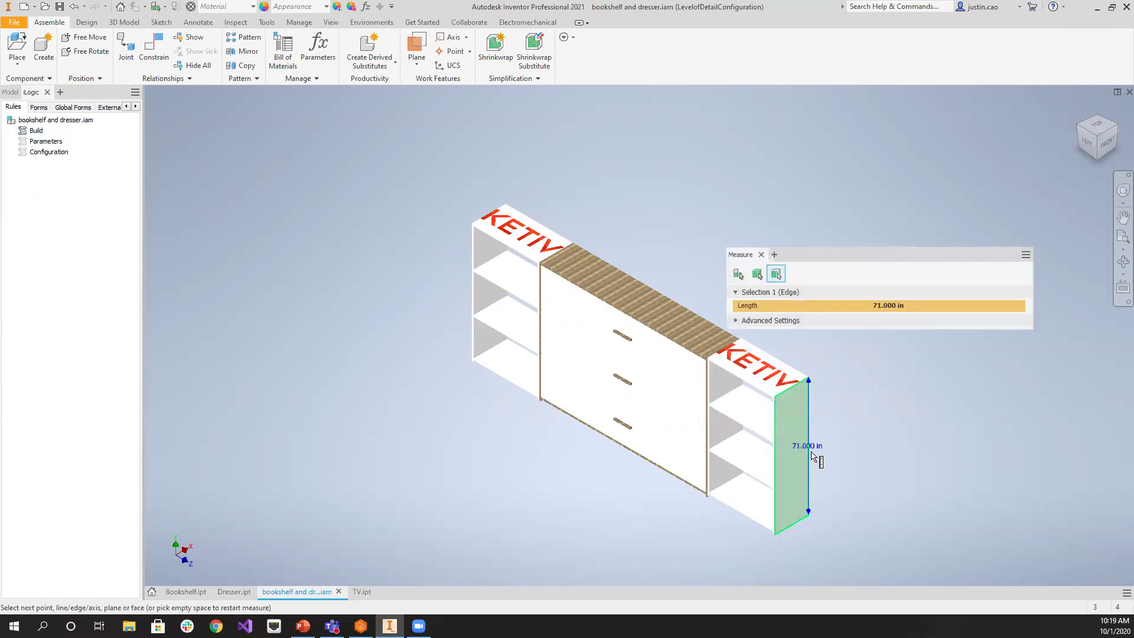
key(Escape)
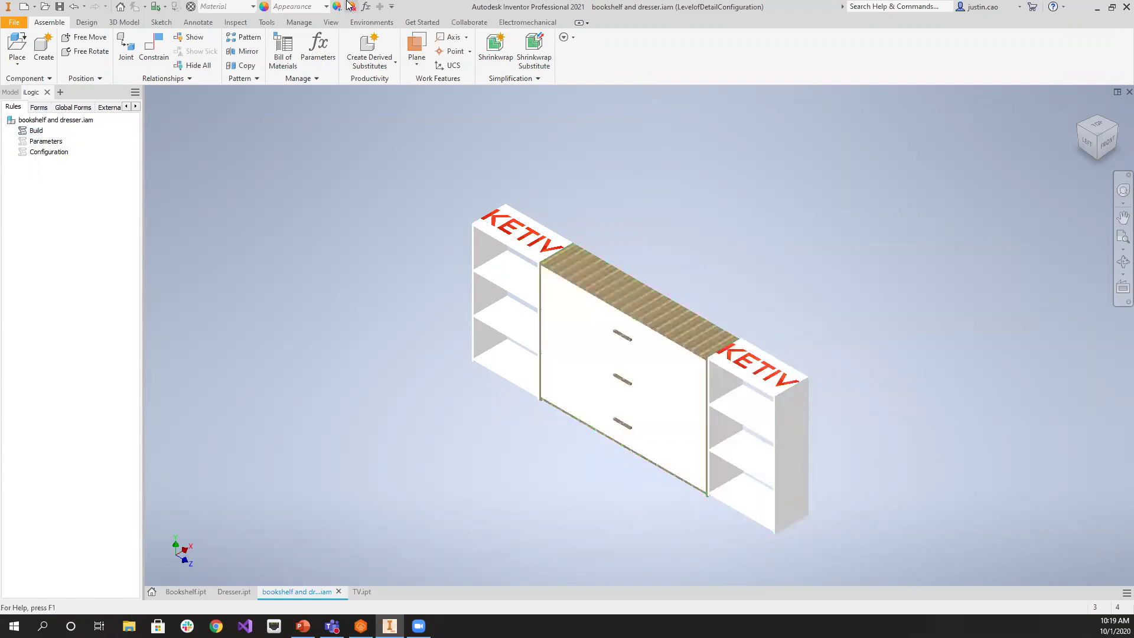
Set the Bookshelf_Height user parameter to 80 in and recheck the parameter list
click(366, 6)
click(261, 170)
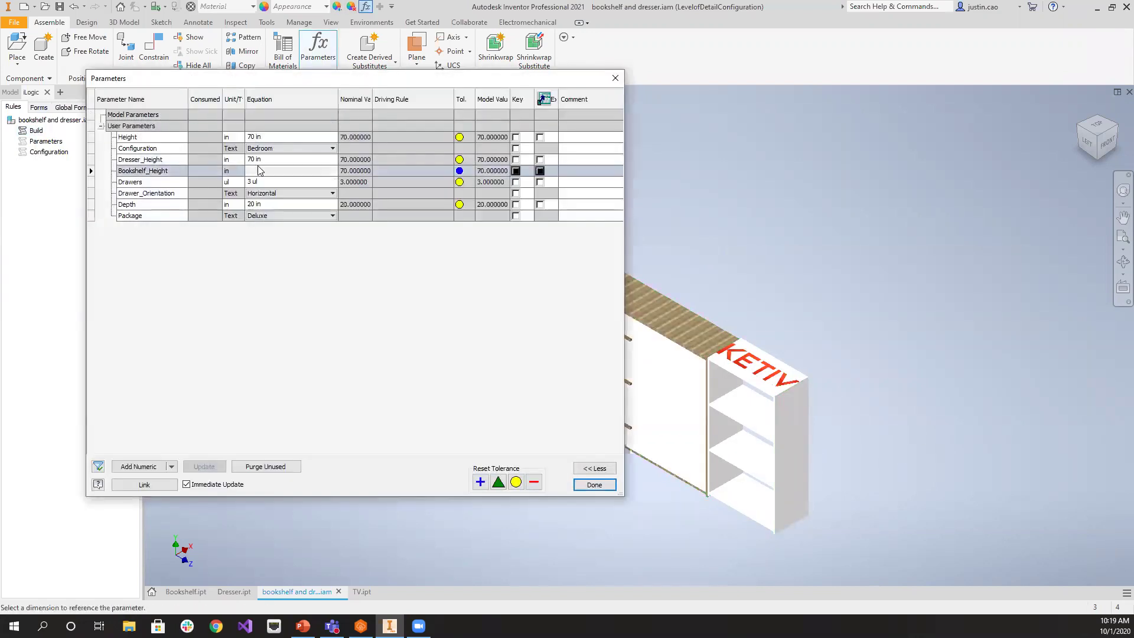
click(261, 170)
text(8)
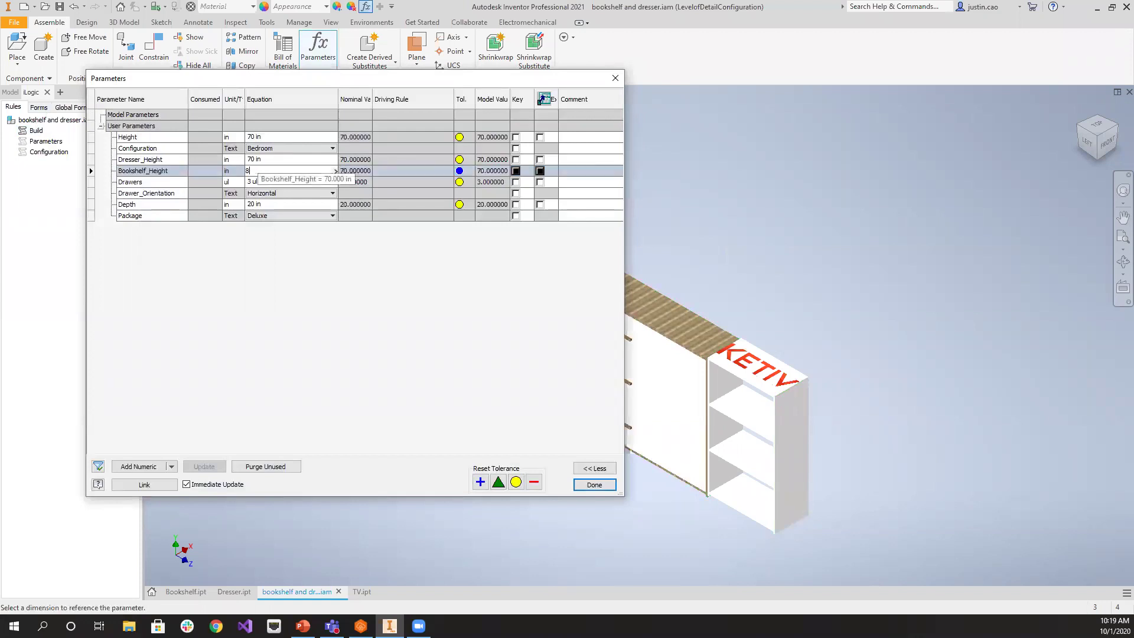
text(0)
key(Return)
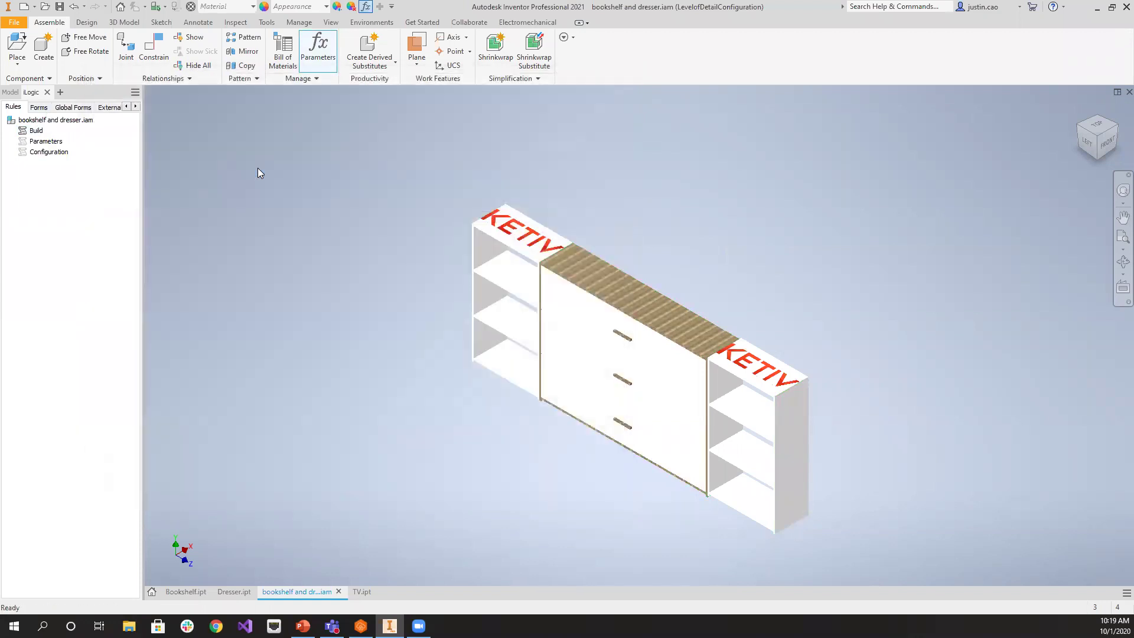
click(363, 7)
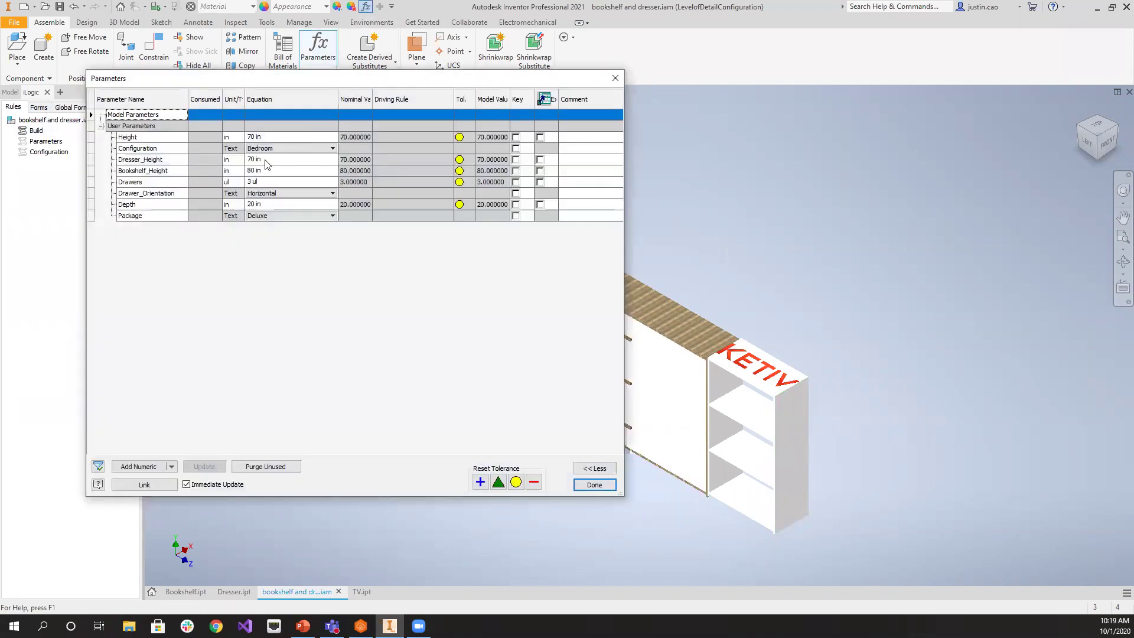
click(594, 484)
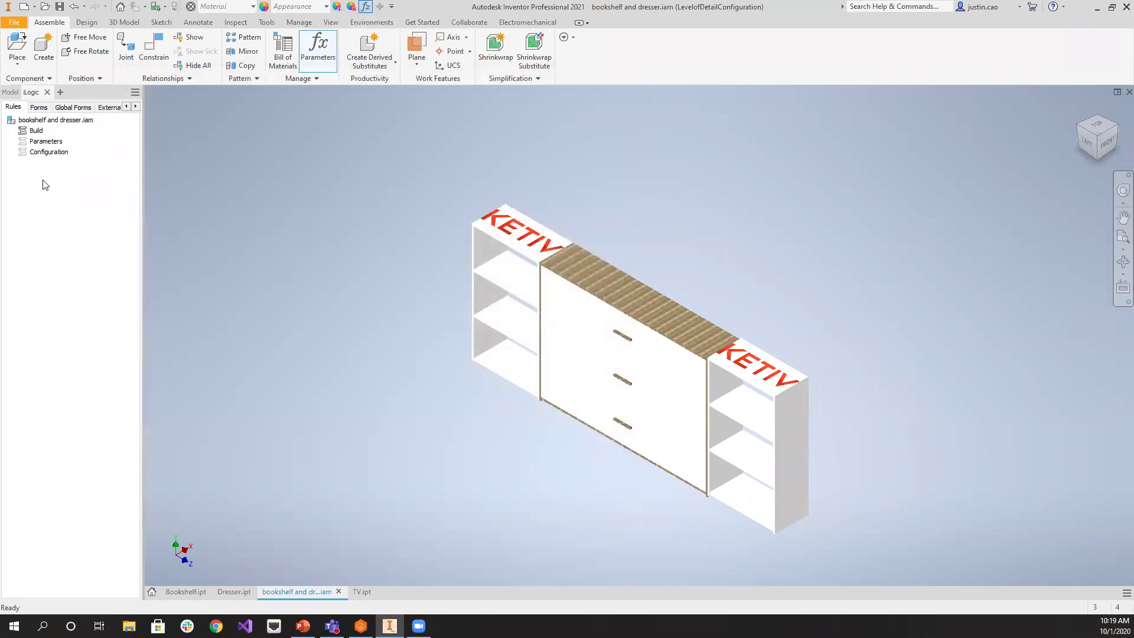
Run the Build rule and review the dresser and bookshelf height parameters
right_click(36, 127)
click(38, 133)
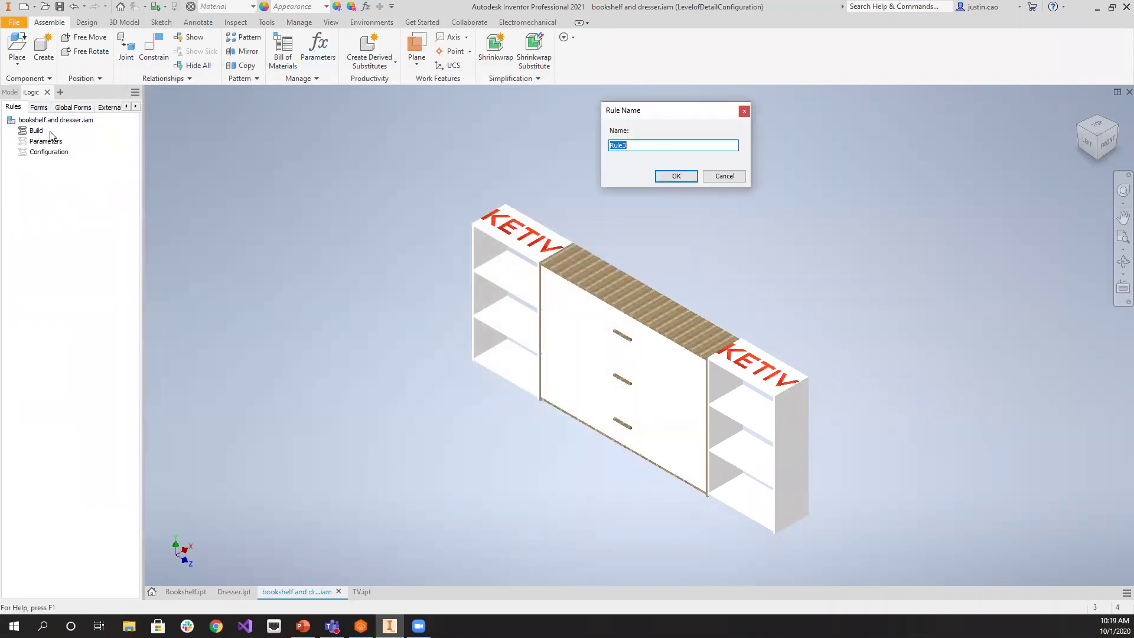
key(Escape)
right_click(36, 132)
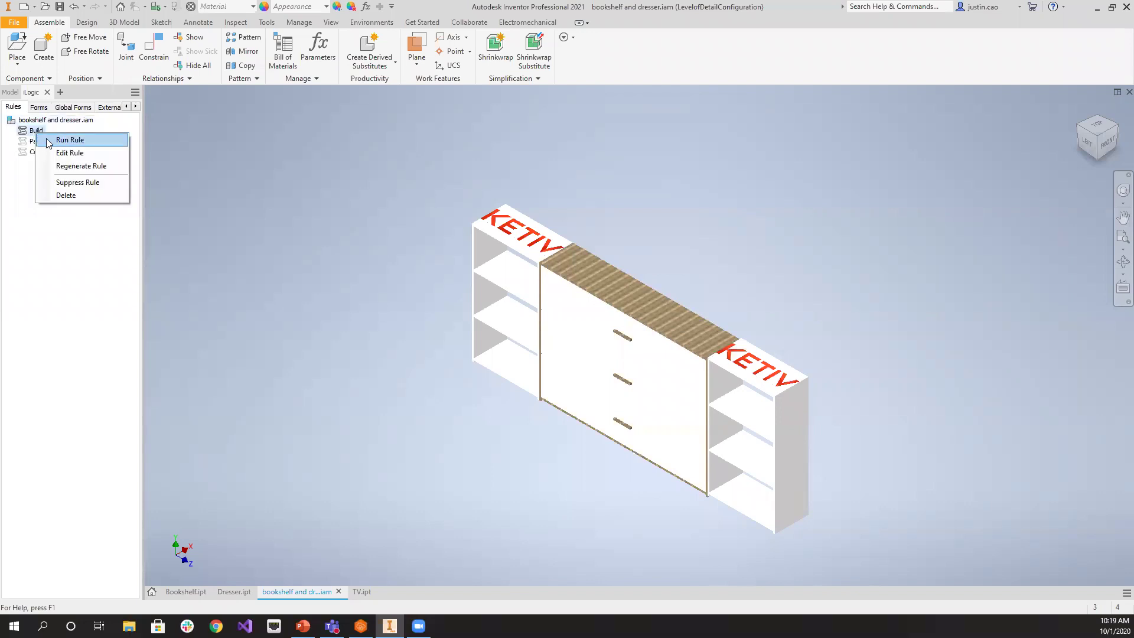
click(49, 143)
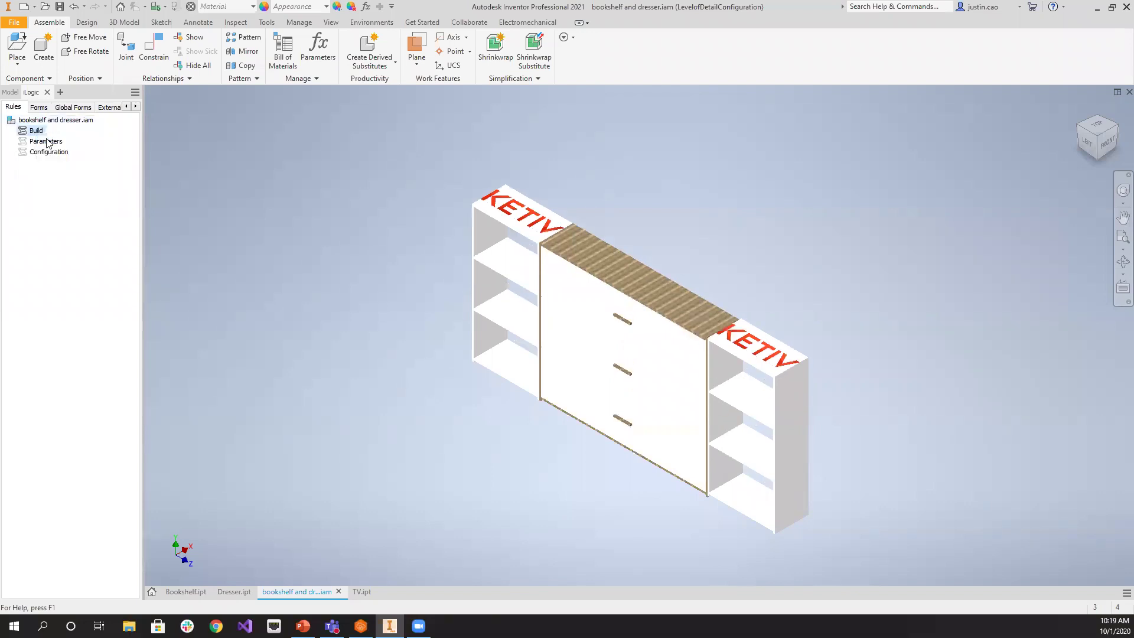
click(366, 11)
click(262, 171)
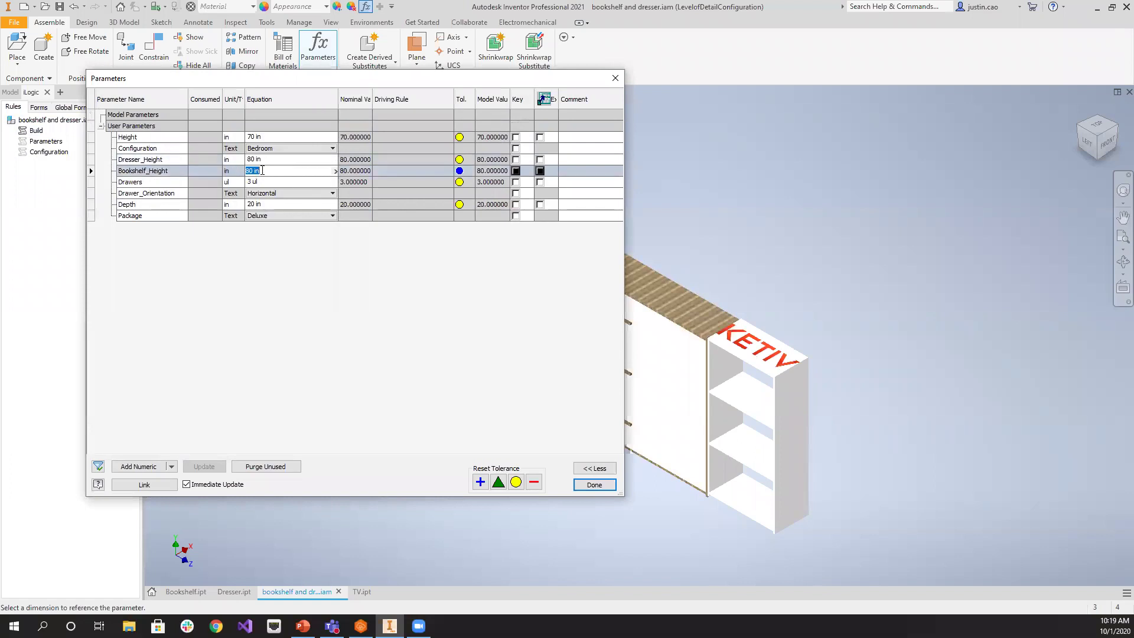
click(597, 485)
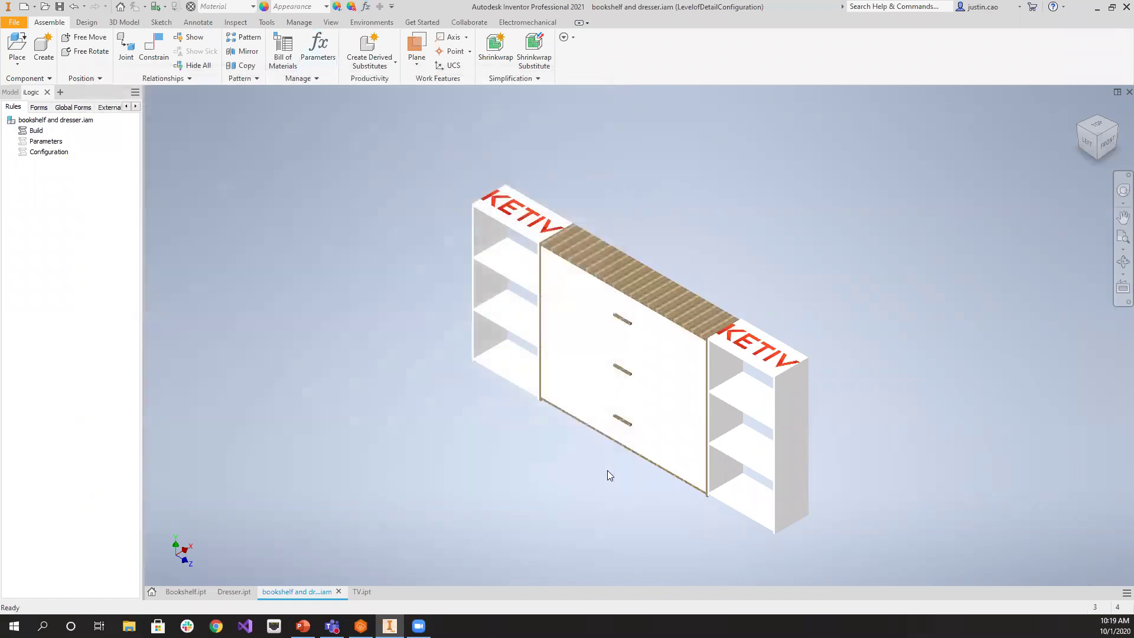
Set the Configuration parameter to Entertainment and run the Build rule
click(366, 6)
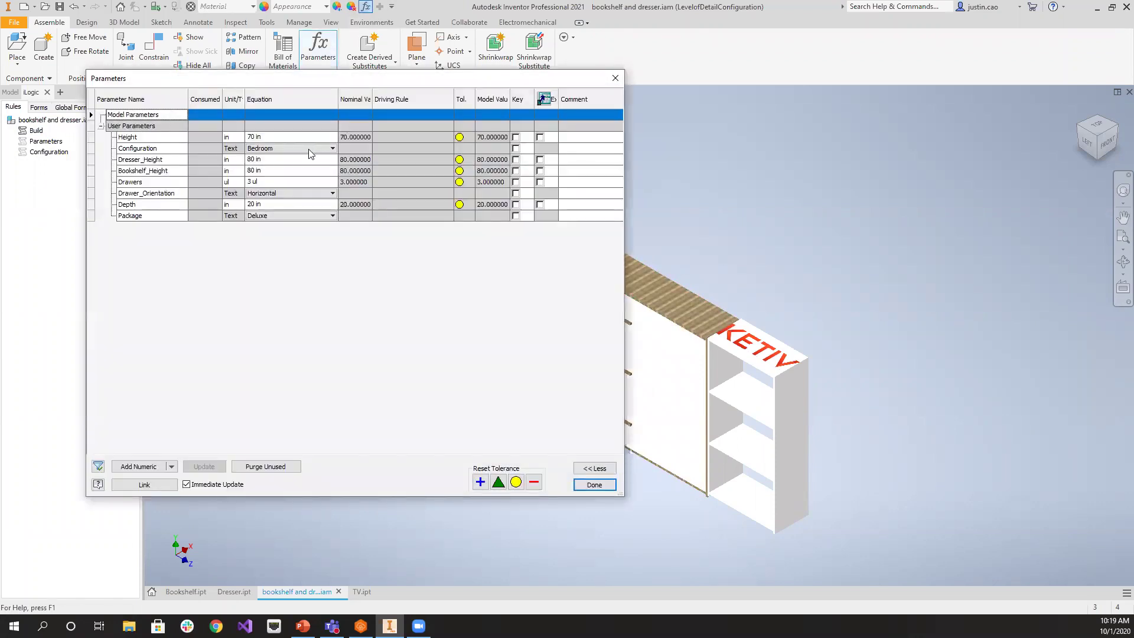
click(323, 151)
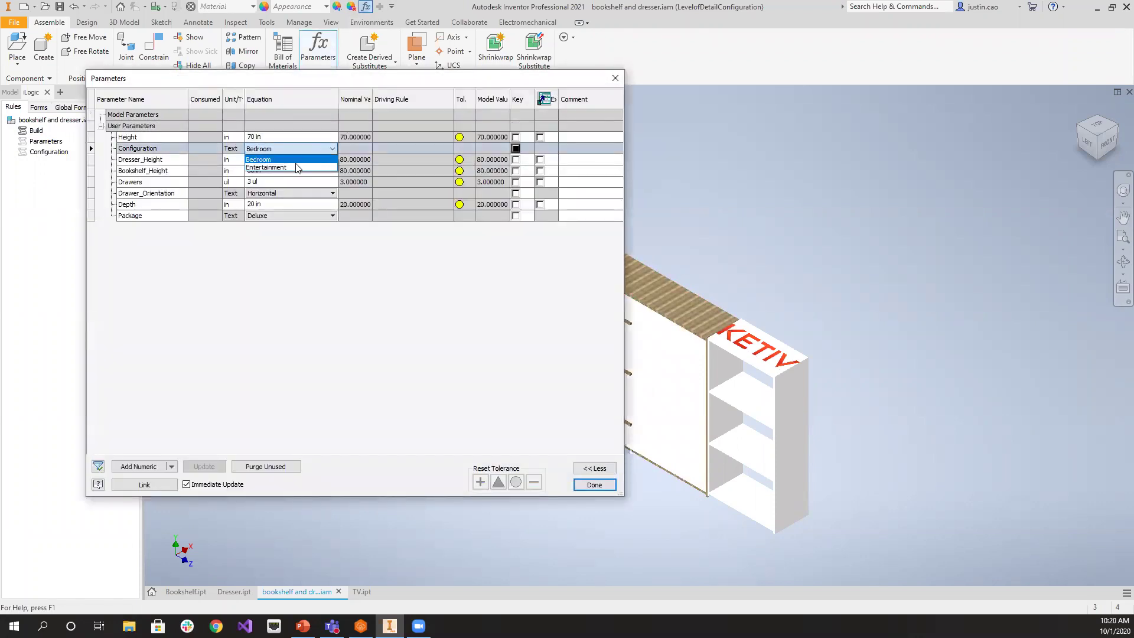
click(317, 164)
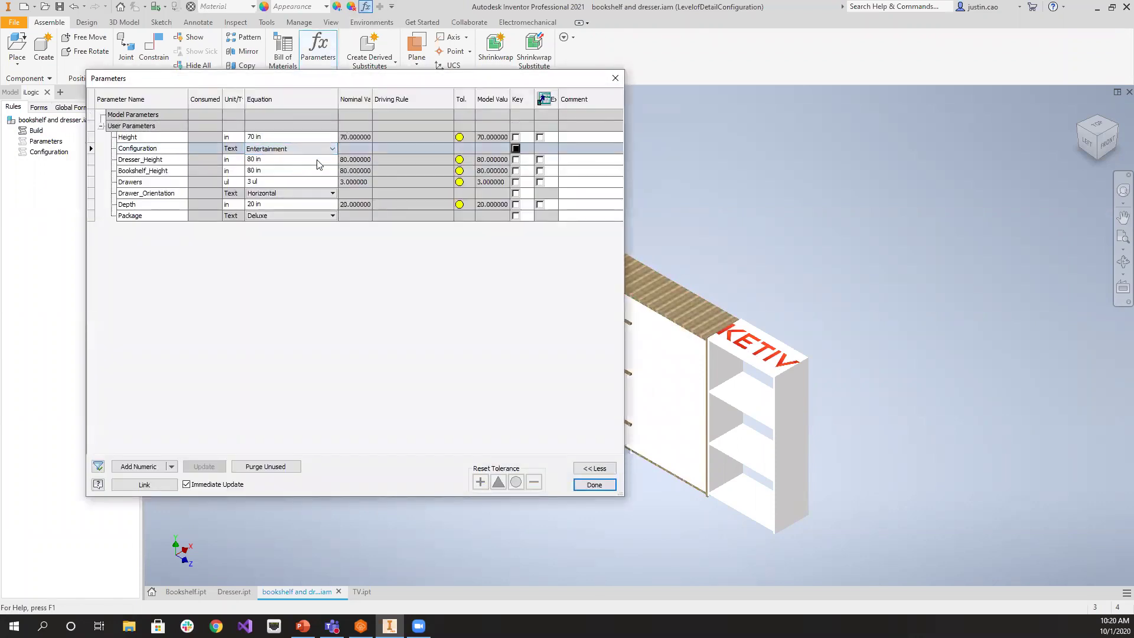
click(594, 484)
right_click(35, 130)
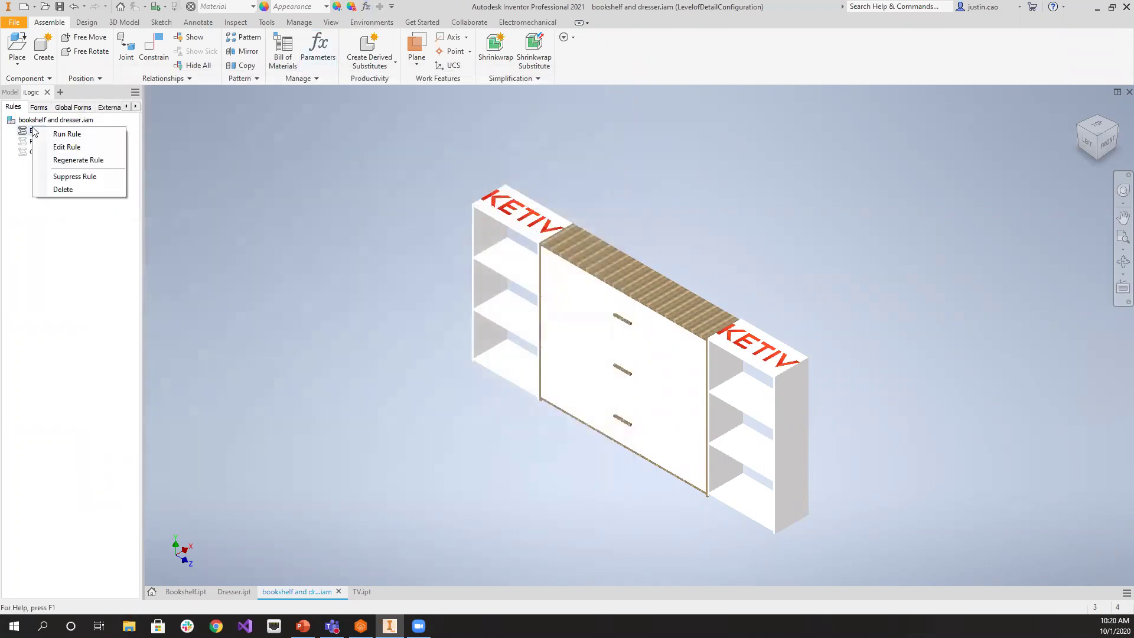
click(48, 134)
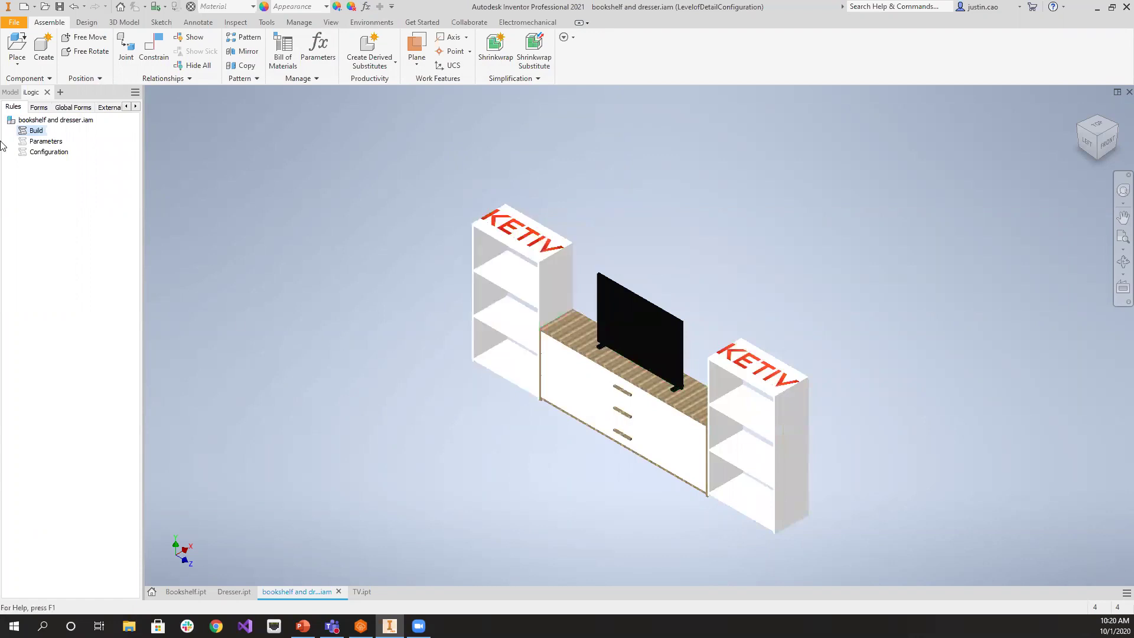
Edit the Build rule so iLogicVb.RunRule("Parameters") comes before iLogicVb.RunRule("Configuration"), and save it
right_click(34, 134)
click(68, 151)
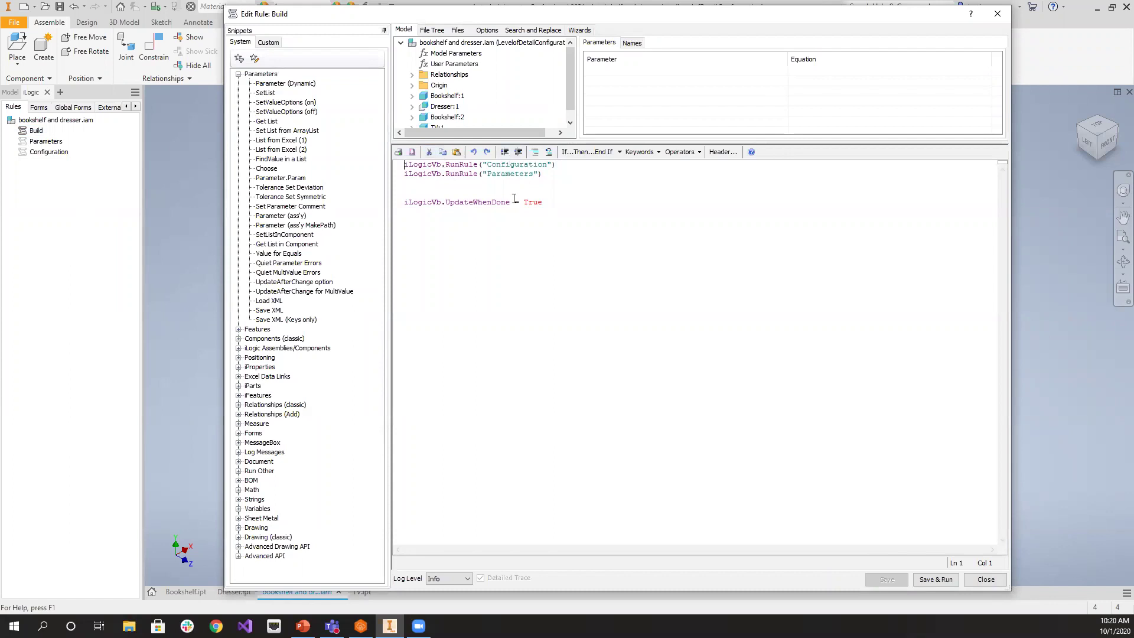
click(553, 174)
key(Down)
drag(548, 174, 399, 179)
key(ctrl+c)
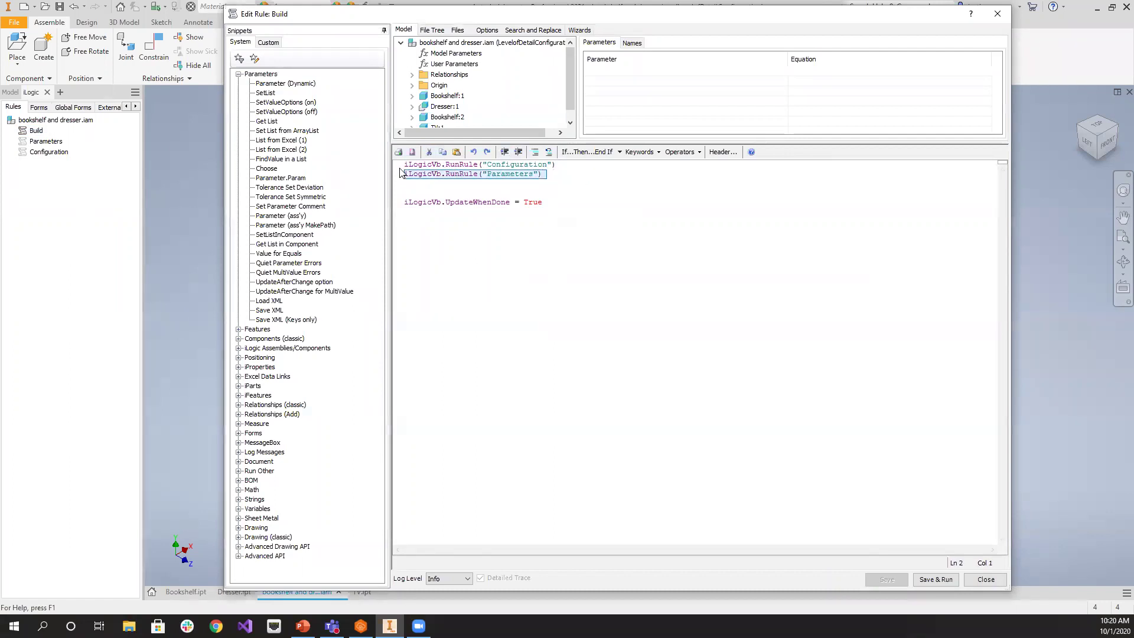
key(Delete)
key(Return)
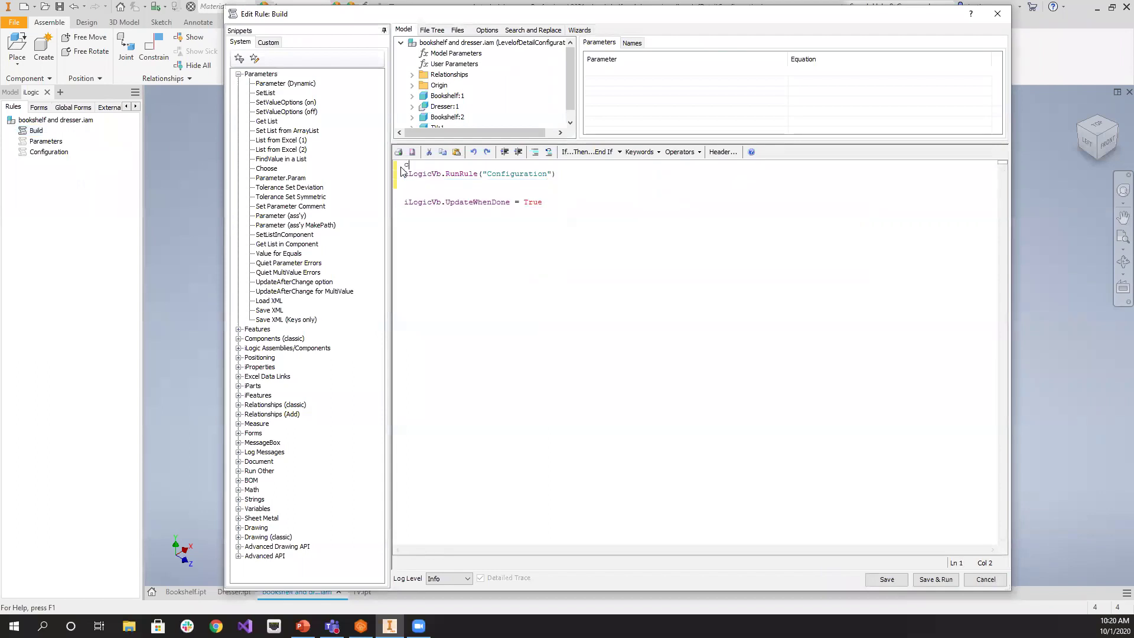
key(ctrl+v)
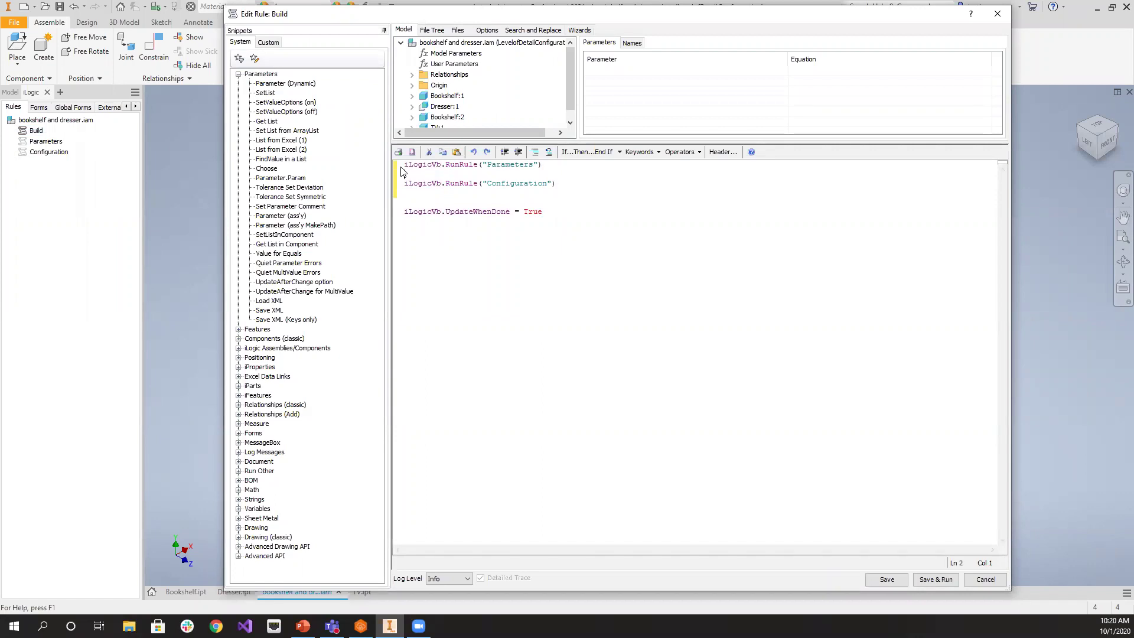
click(888, 583)
click(998, 580)
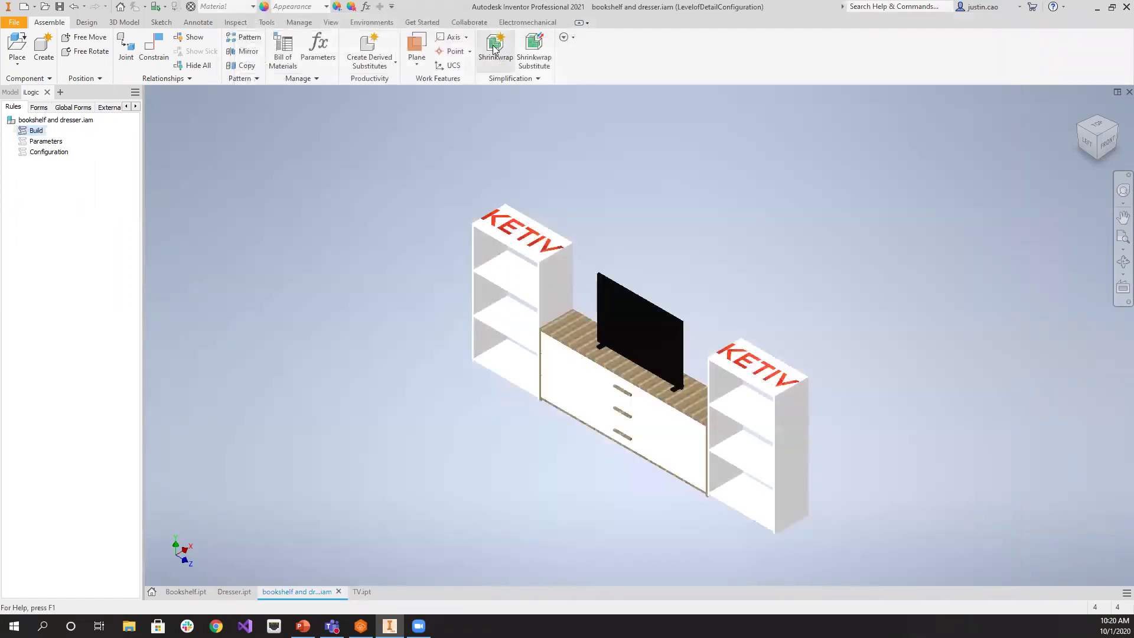
Set the Package parameter to Basic and run the Build rule
click(365, 6)
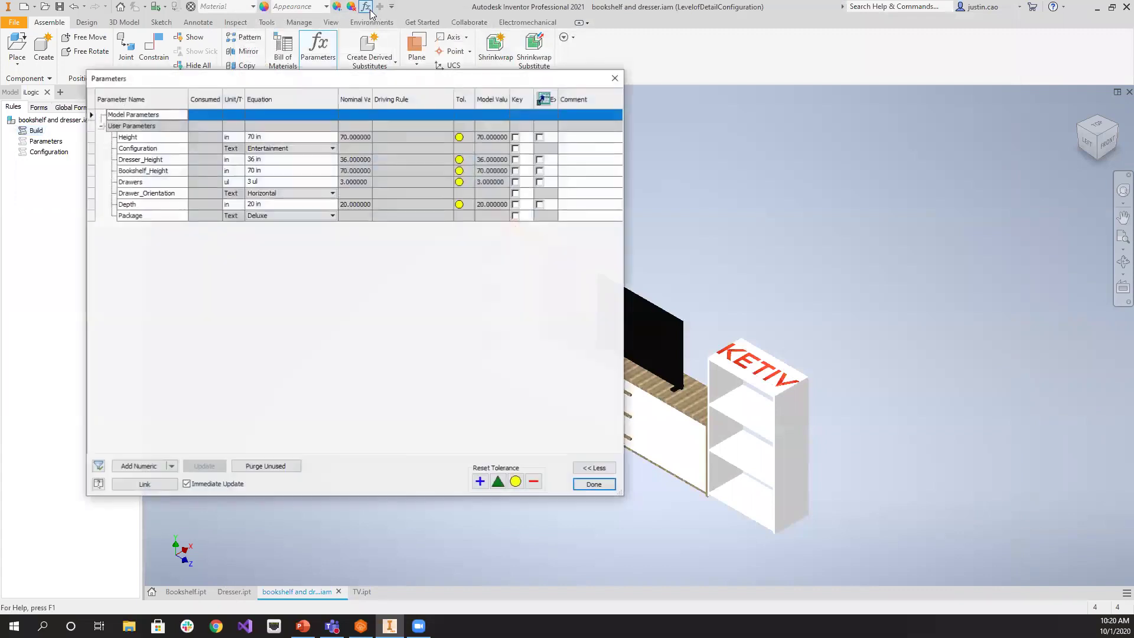
click(282, 215)
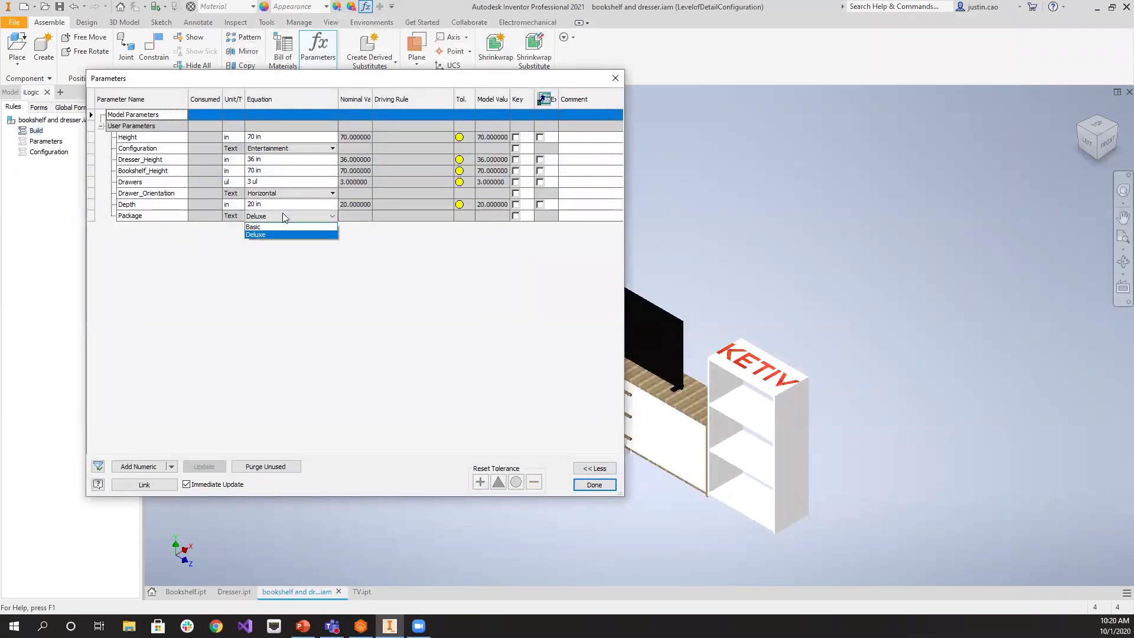
click(279, 215)
click(280, 216)
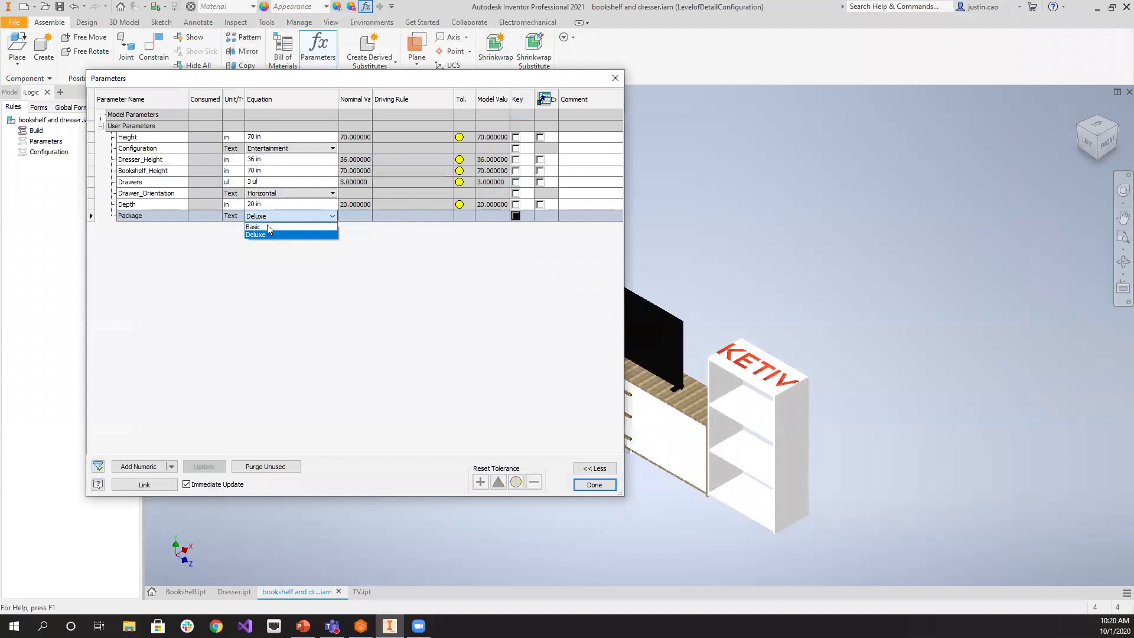
click(254, 227)
click(594, 485)
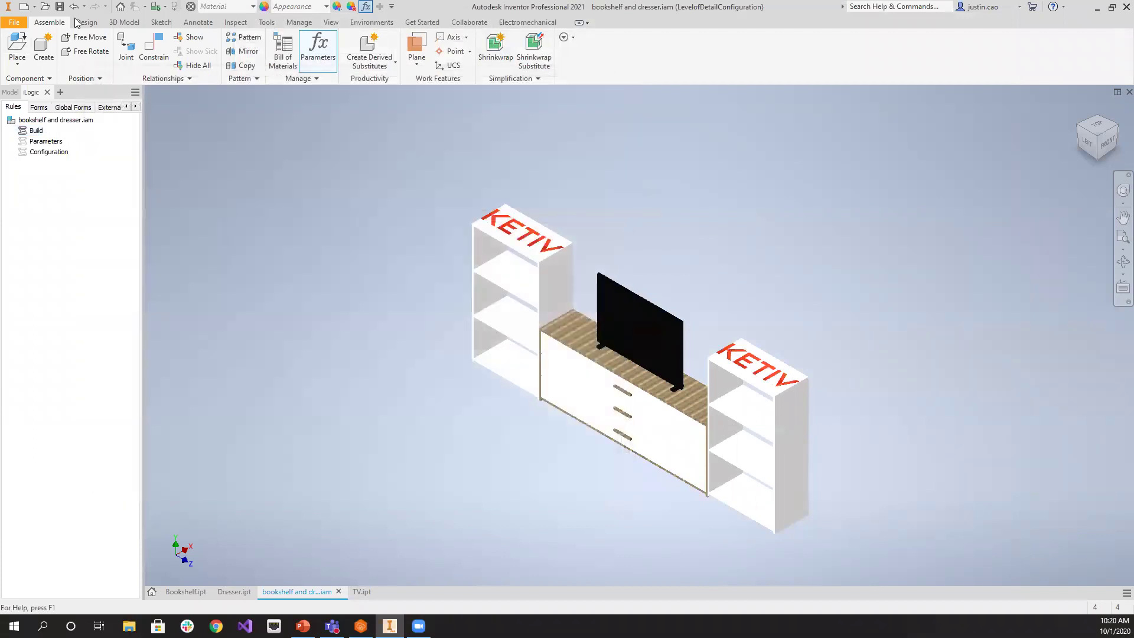
right_click(36, 130)
click(59, 136)
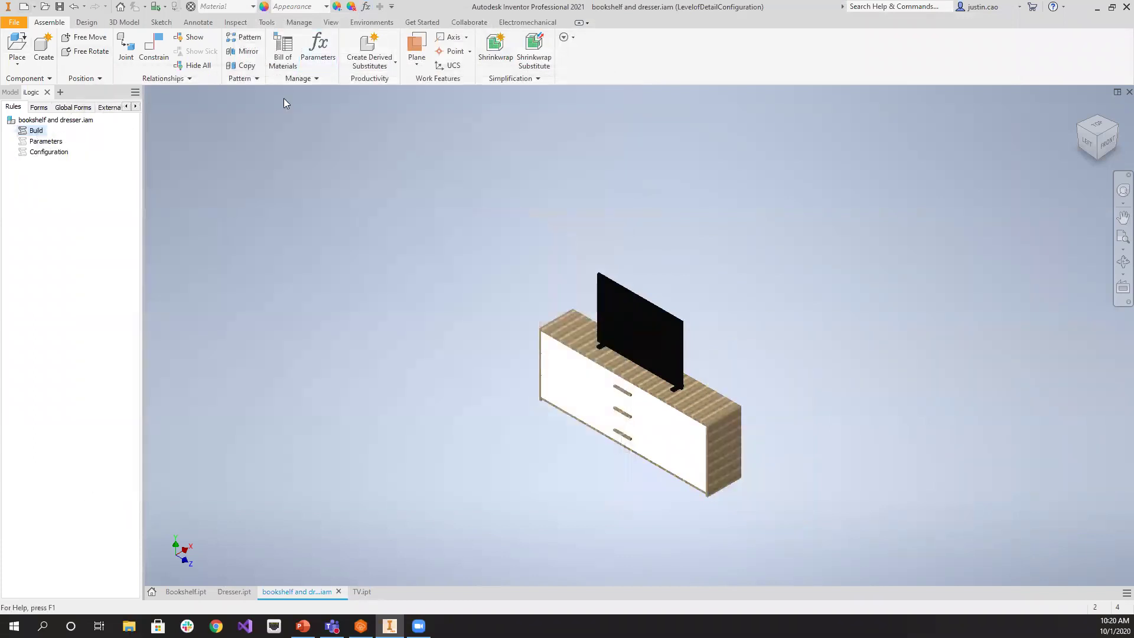
Set the Package parameter to Deluxe and the Configuration parameter to Bedroom, and run the Build rule
click(366, 6)
click(300, 222)
click(288, 235)
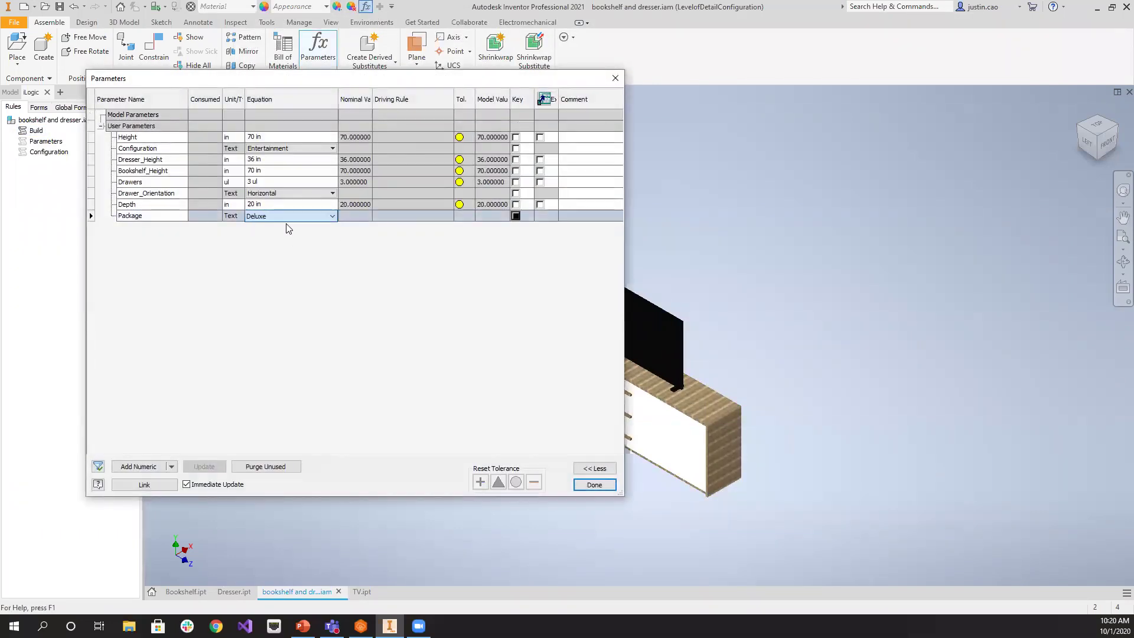
click(283, 150)
click(278, 168)
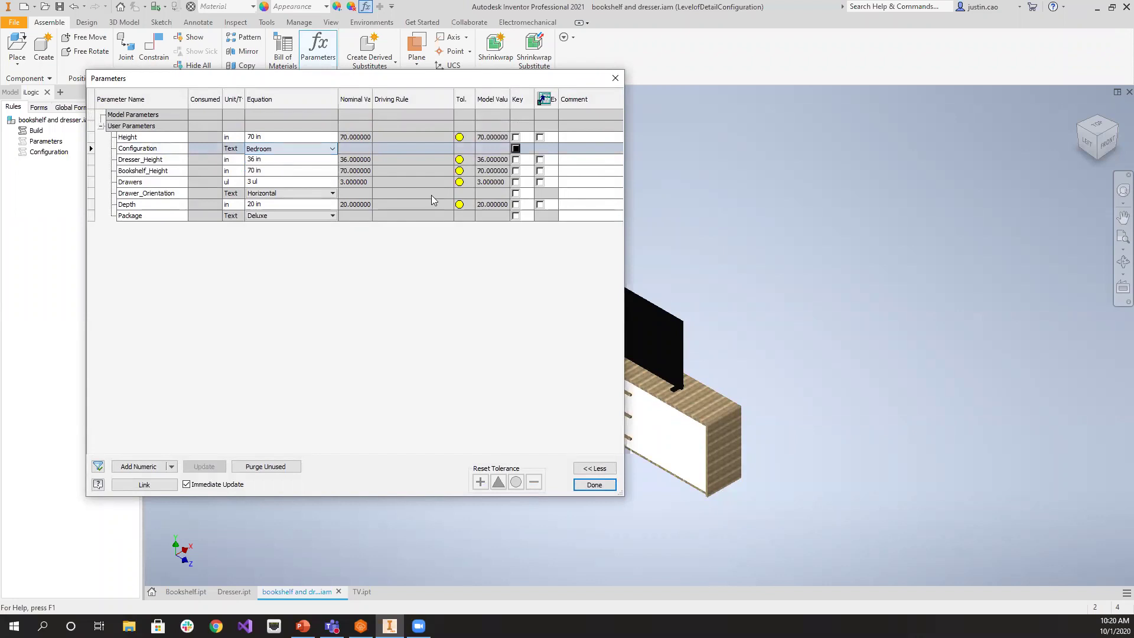
click(594, 484)
right_click(35, 131)
click(52, 138)
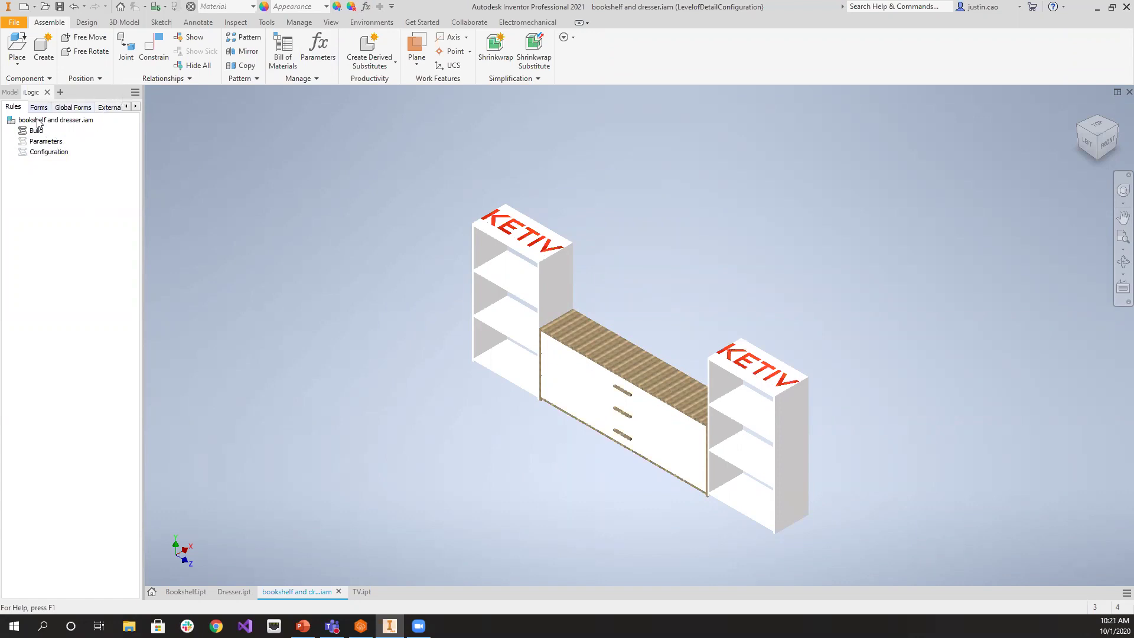
Edit the Build rule so iLogicVb.RunRule("Configuration") comes before iLogicVb.RunRule("Parameters"), save it and close the editor
right_click(39, 130)
click(65, 148)
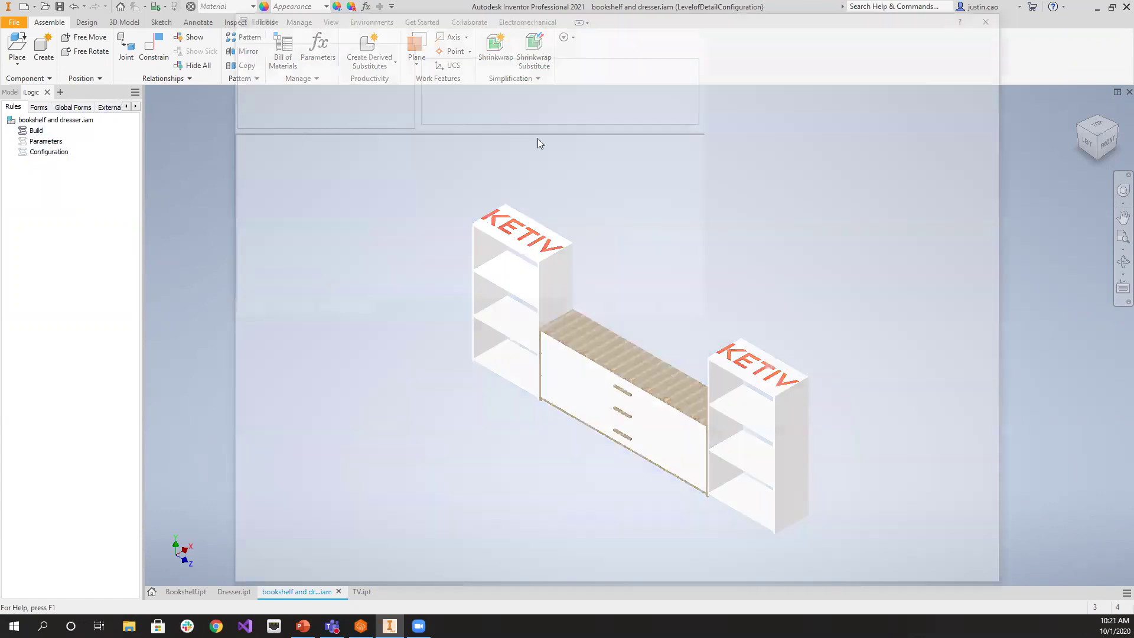
click(567, 182)
drag(567, 182, 404, 183)
key(ctrl+c)
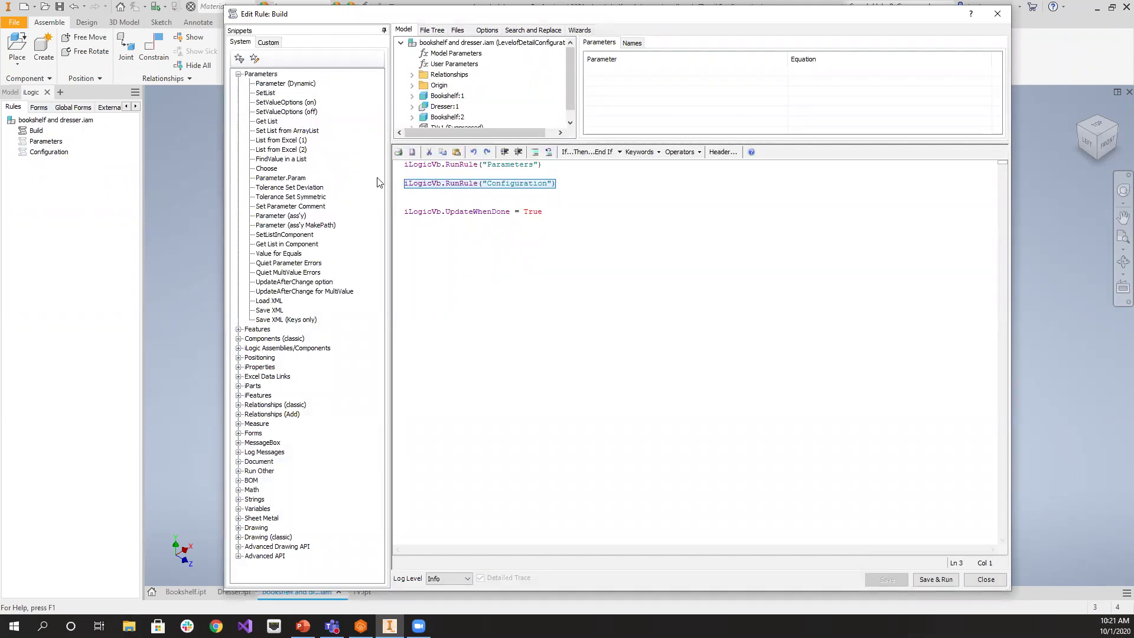
key(BackSpace)
key(BackSpace)
key(Return)
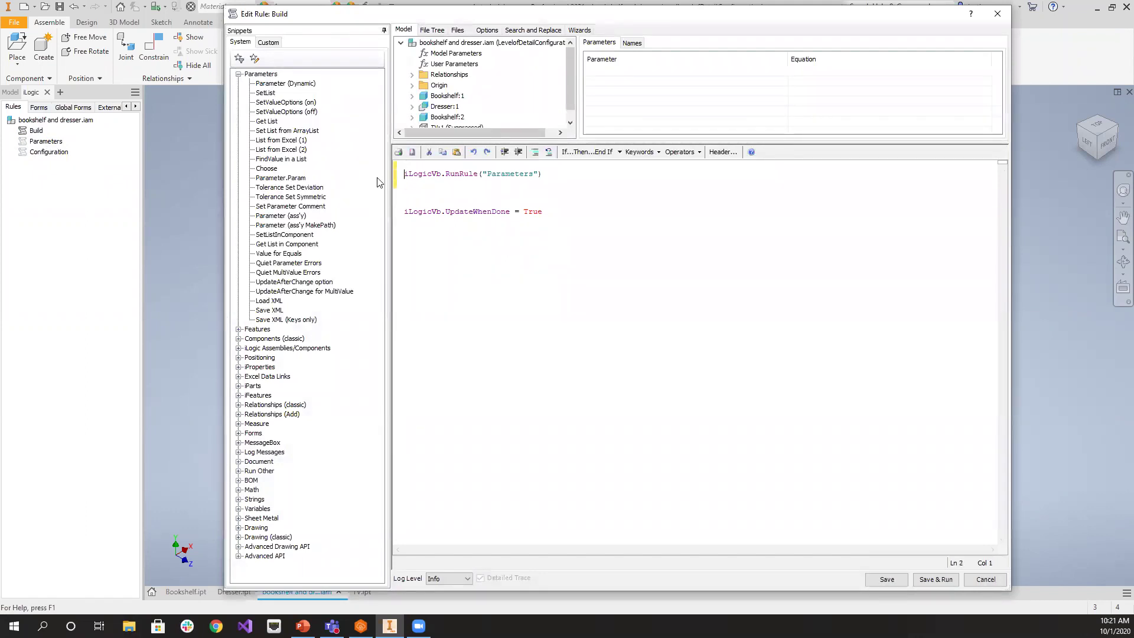
key(ctrl+v)
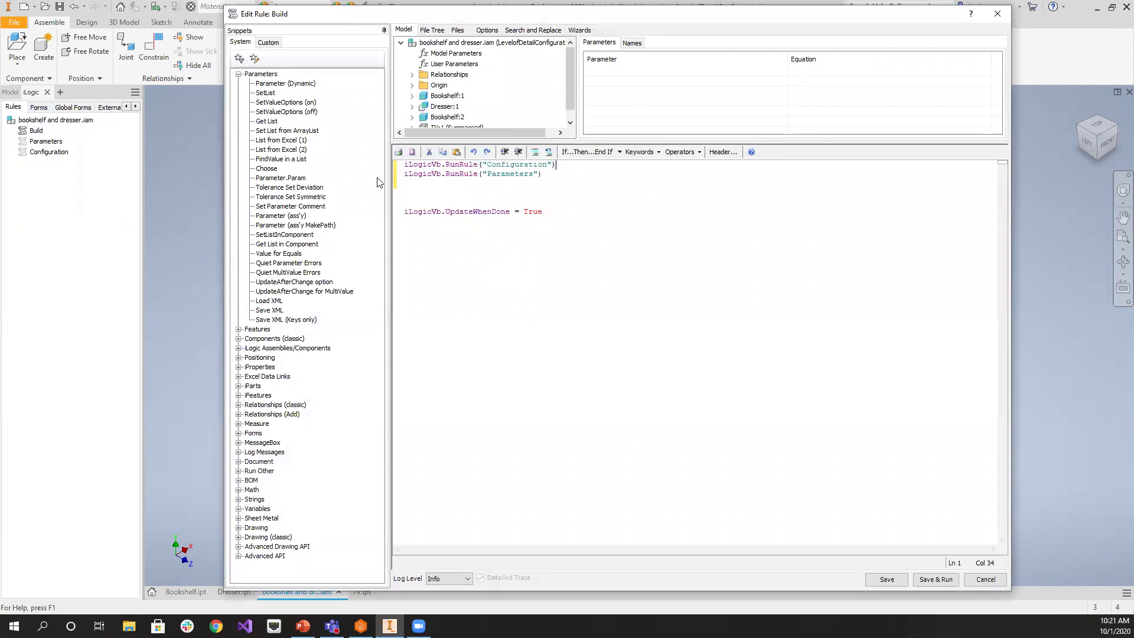
click(885, 577)
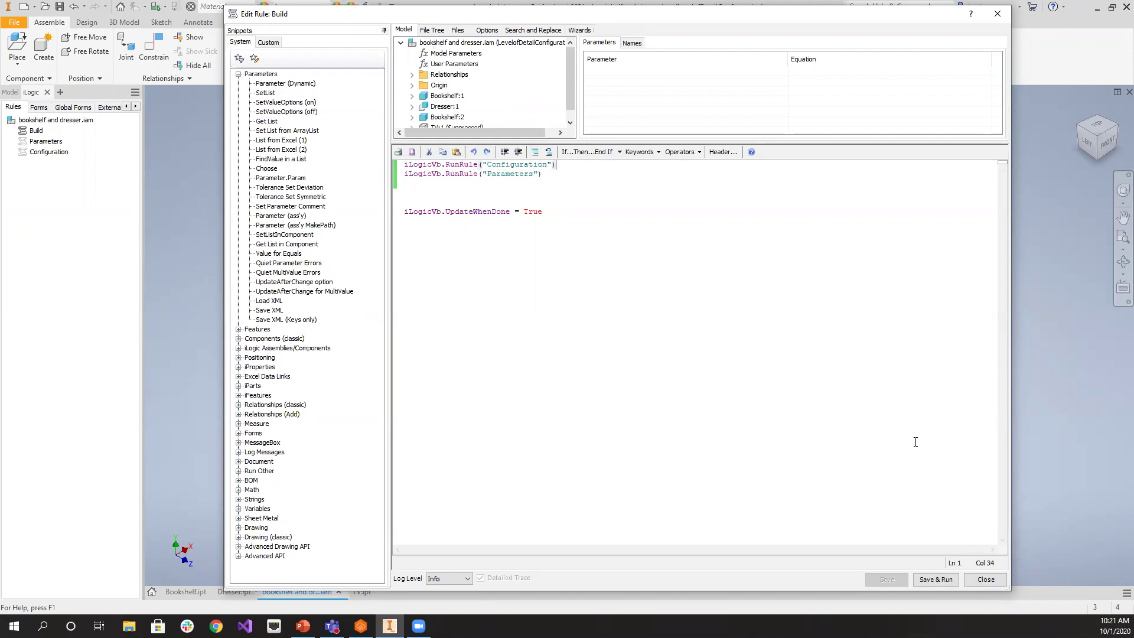
click(986, 579)
Run the Build rule twice to apply the reordered rule calls to the assembly
right_click(29, 130)
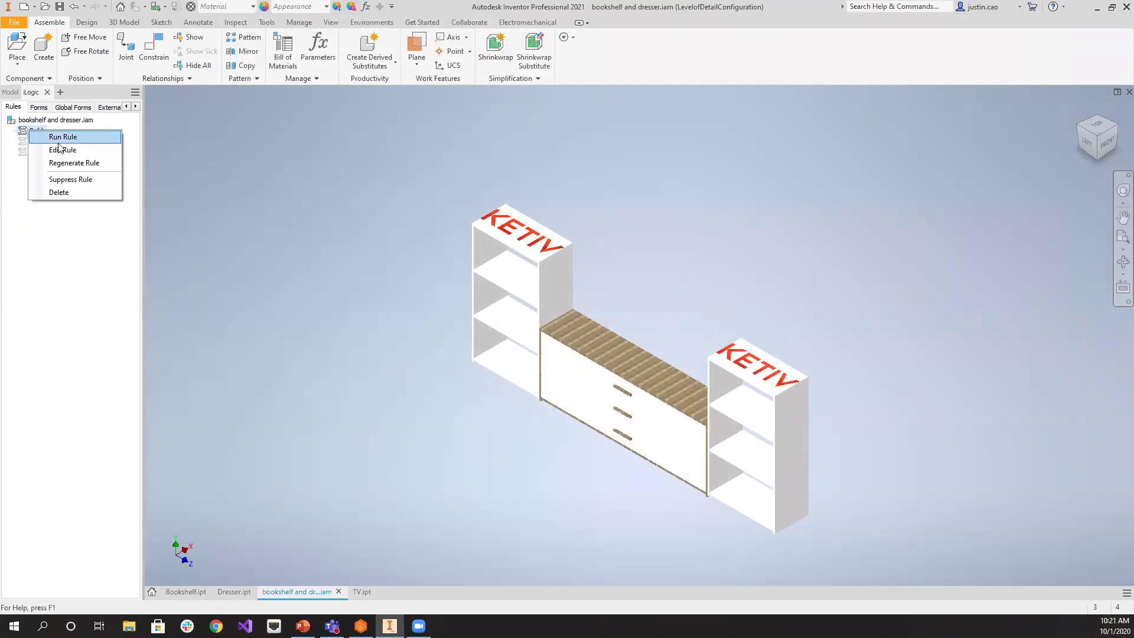
click(59, 139)
right_click(39, 131)
click(57, 139)
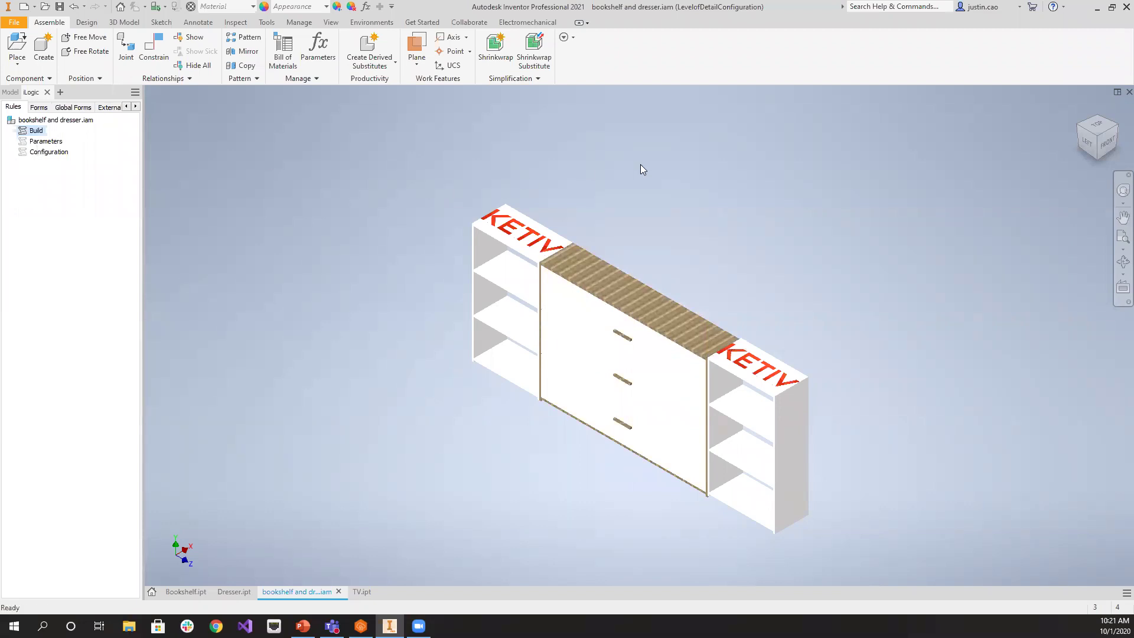
Open the Parameters rule briefly, and review the order of the rule calls in the Build rule without editing
right_click(43, 142)
click(63, 164)
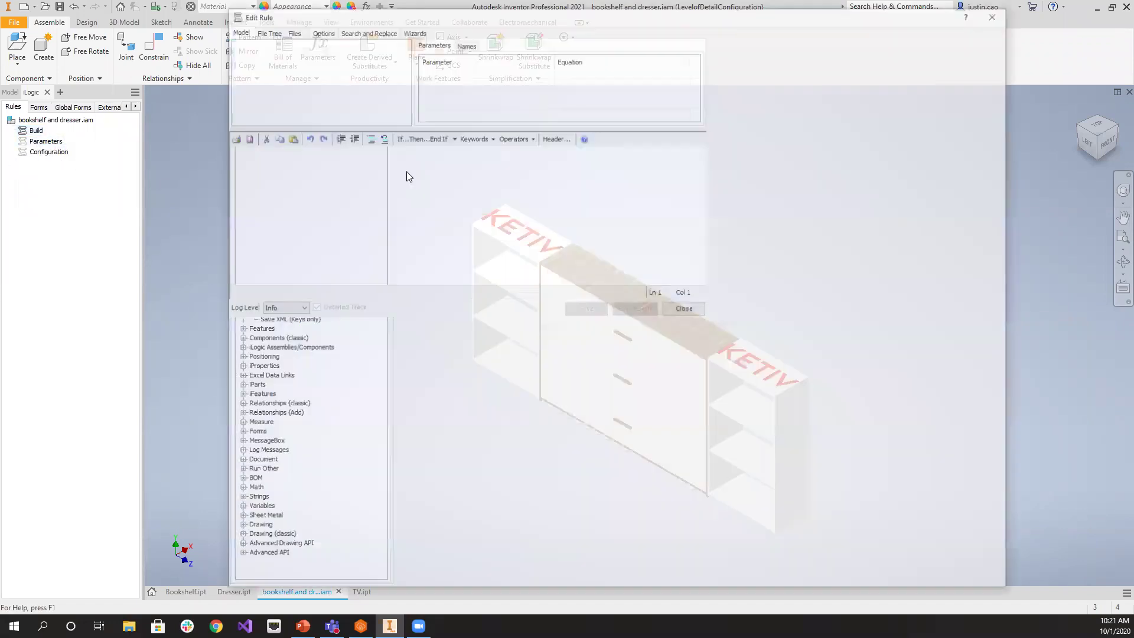
click(997, 13)
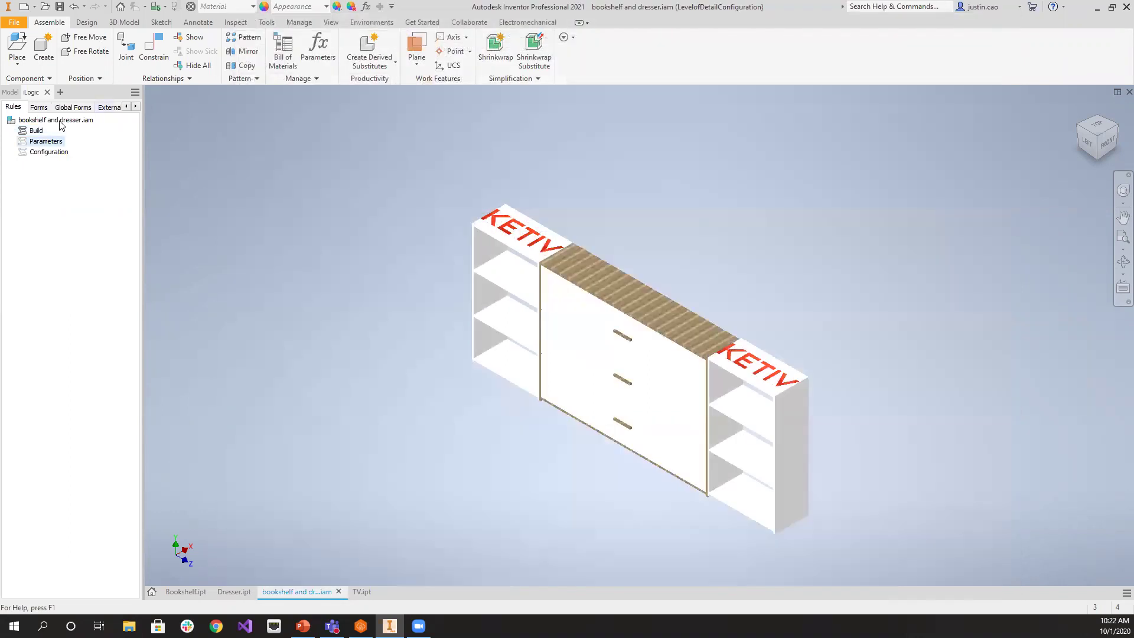
right_click(52, 134)
key(Escape)
right_click(29, 130)
click(64, 149)
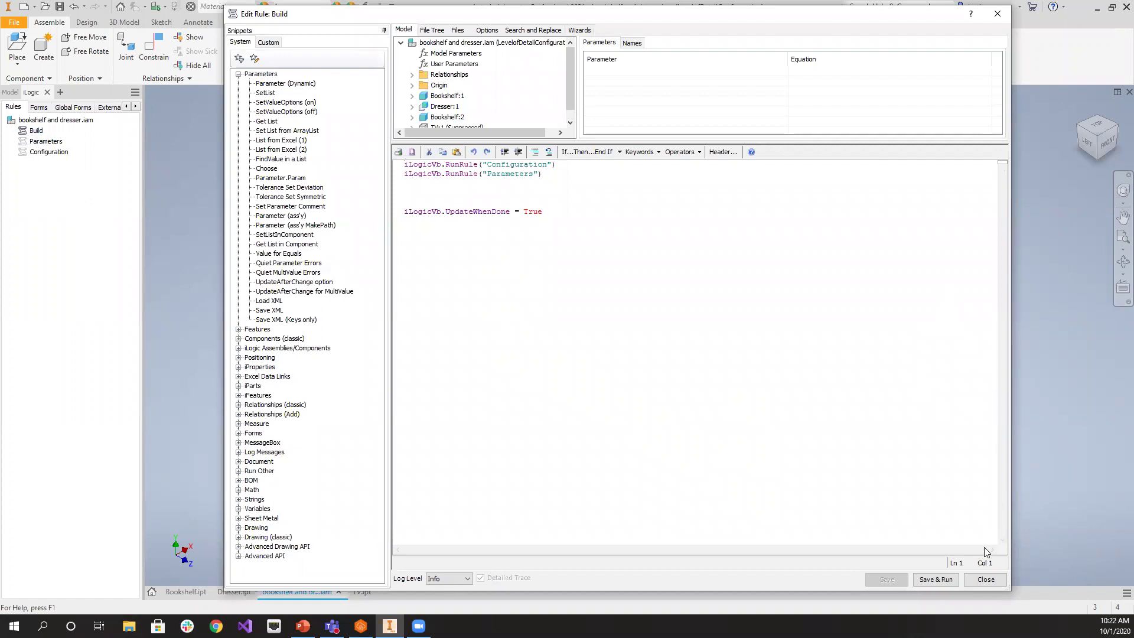
click(986, 580)
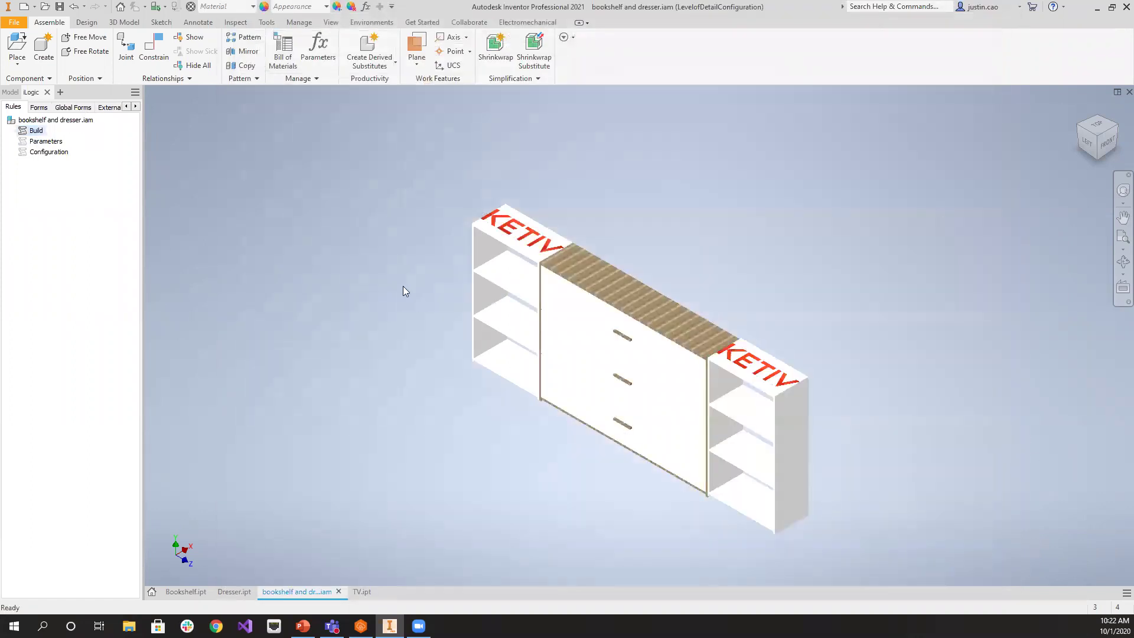
Activate the Master level of detail, continuing despite the unsaved changes in the current representation
click(10, 92)
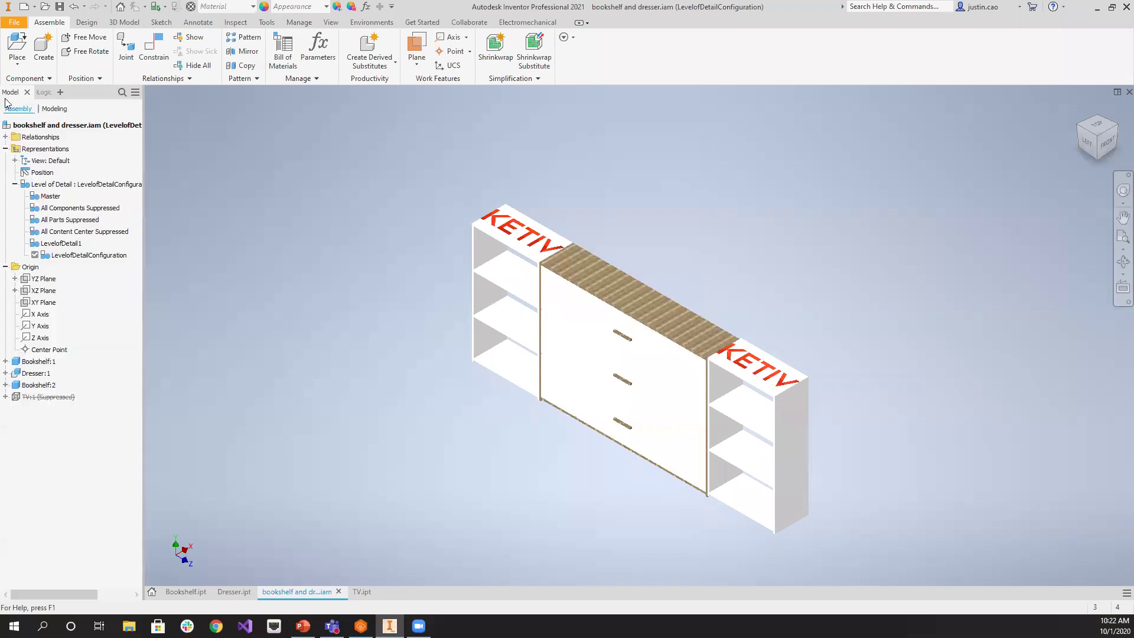
click(53, 197)
double_click(52, 197)
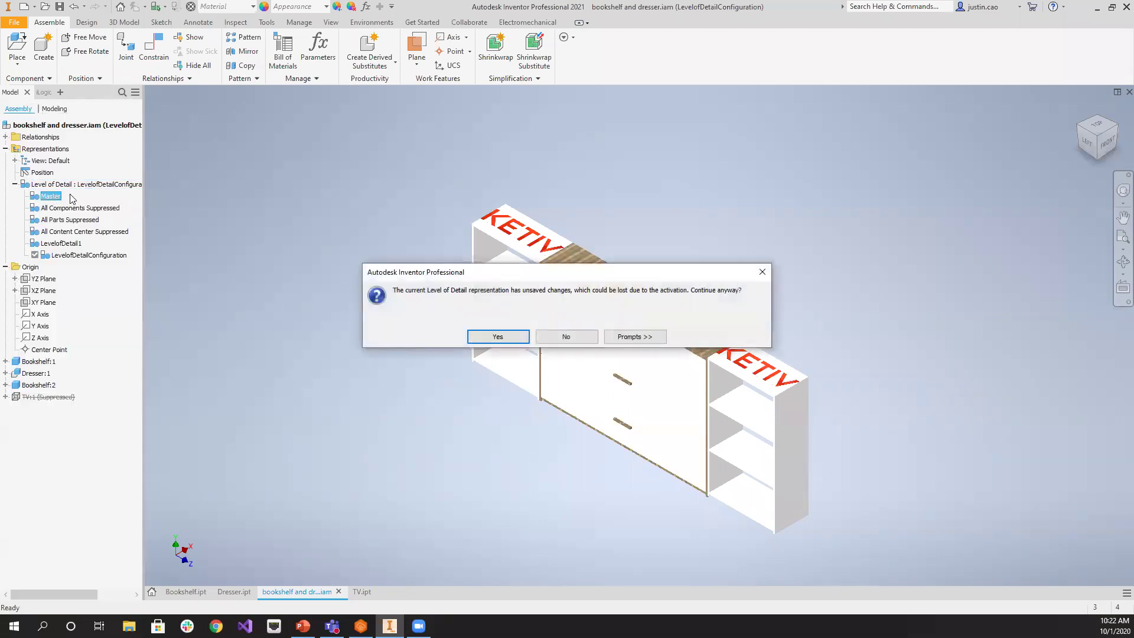
click(476, 337)
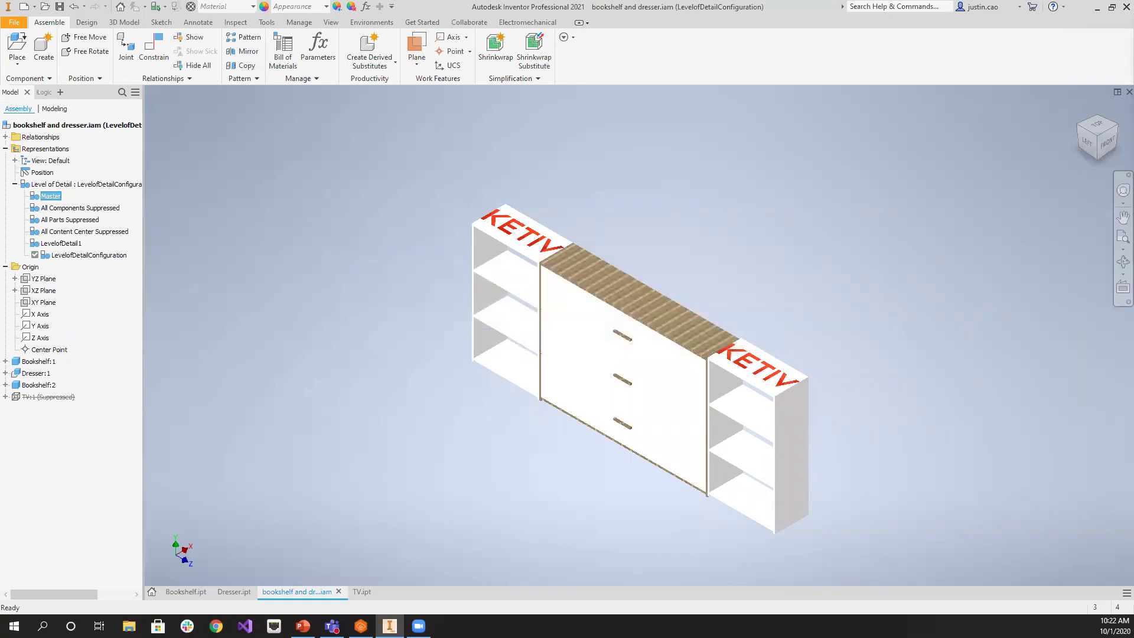
click(868, 100)
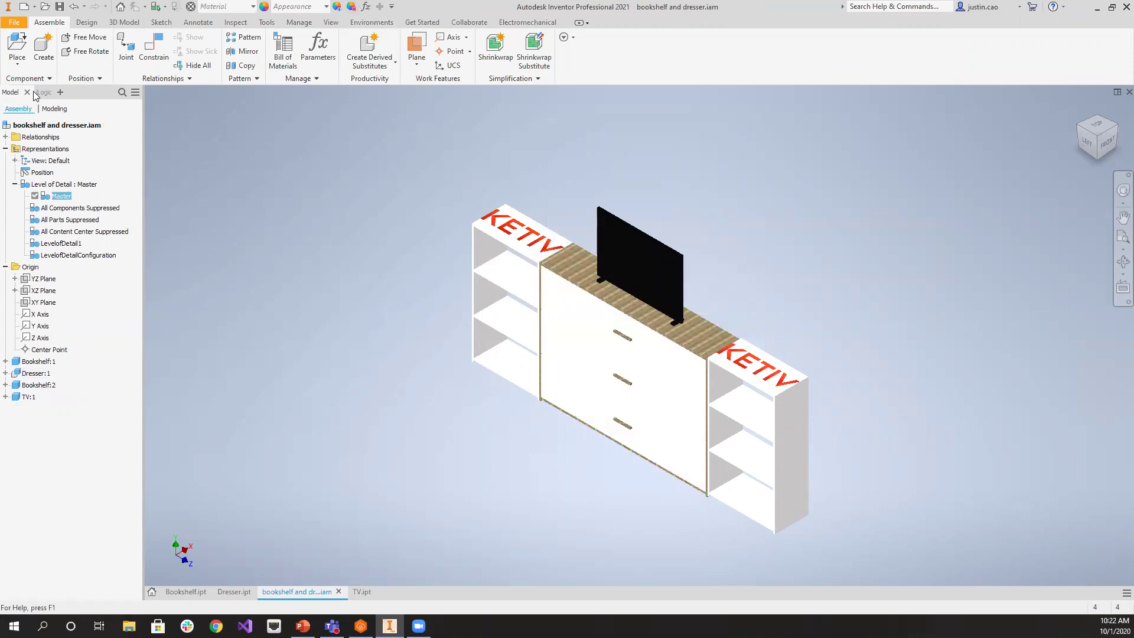
Check the user parameters, try to run the Build rule in the Master level of detail, and read the error details
click(366, 6)
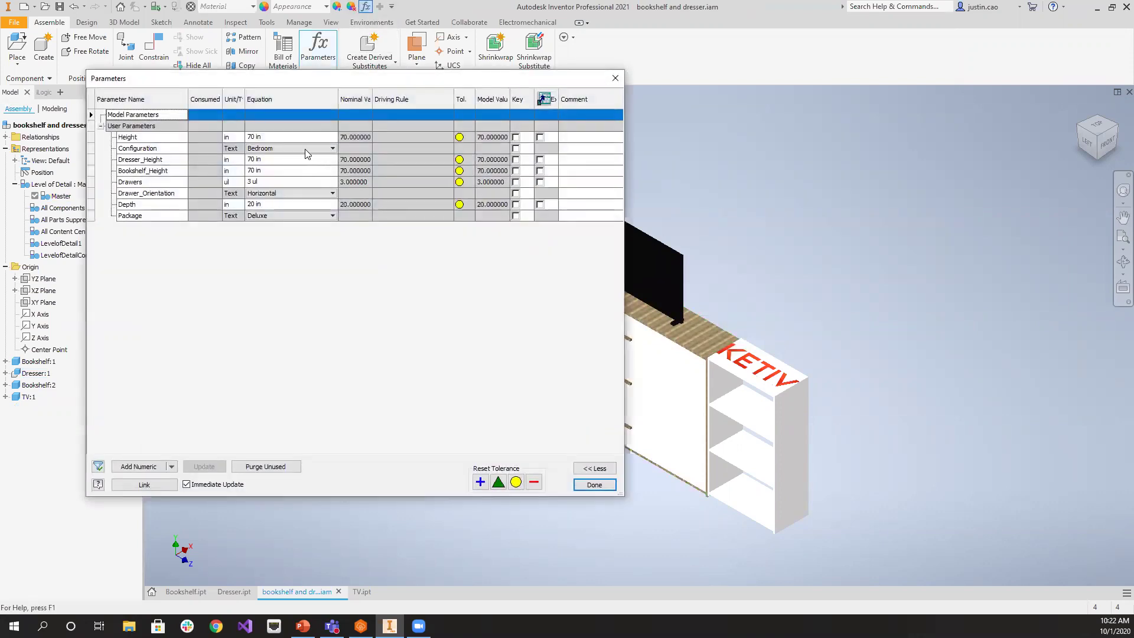
click(594, 485)
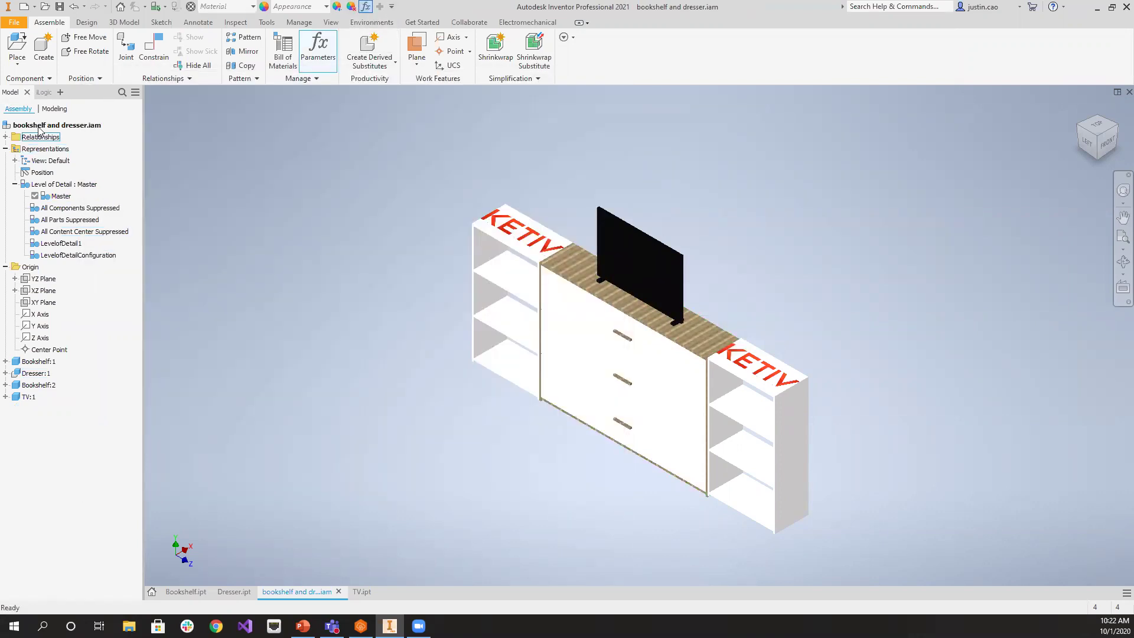
click(43, 91)
right_click(40, 131)
click(56, 138)
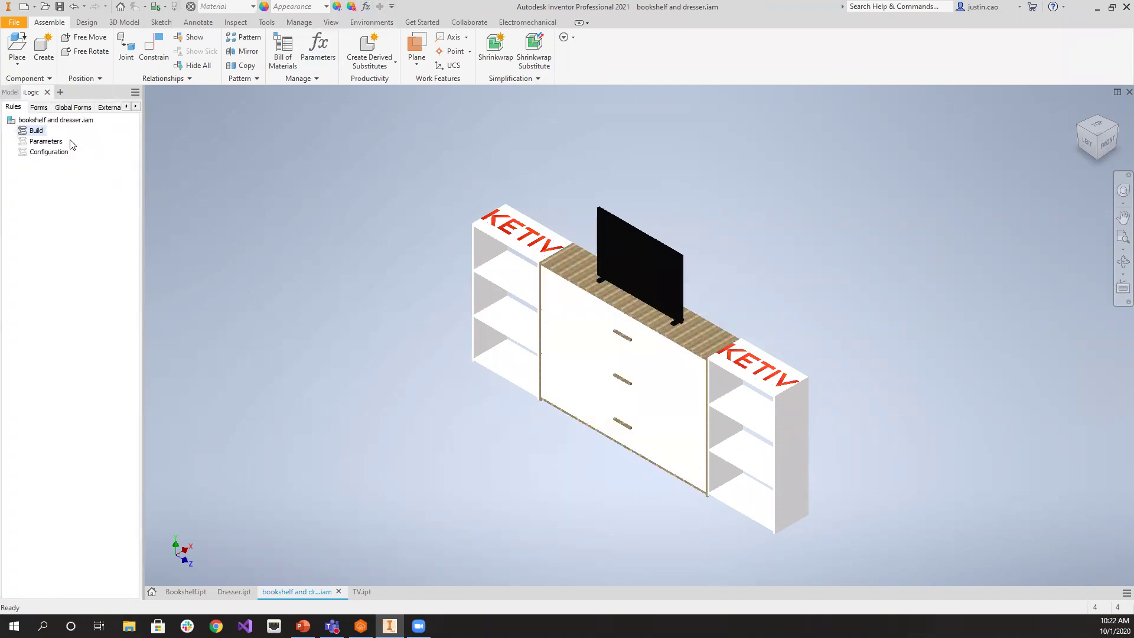
drag(679, 296, 388, 284)
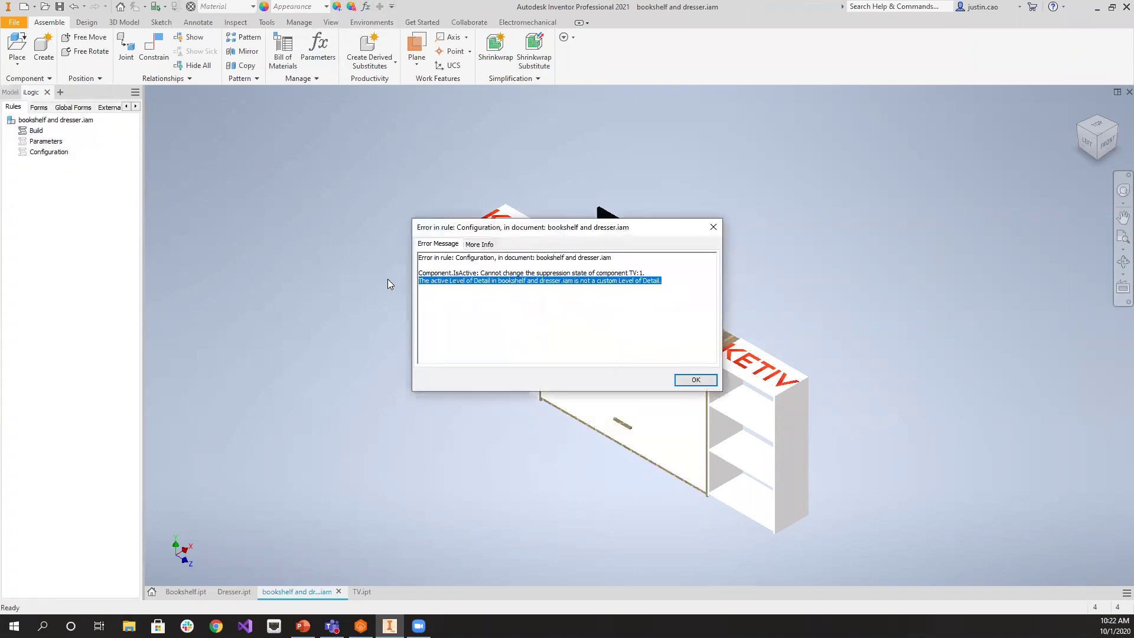
click(619, 293)
drag(597, 281, 663, 281)
click(692, 380)
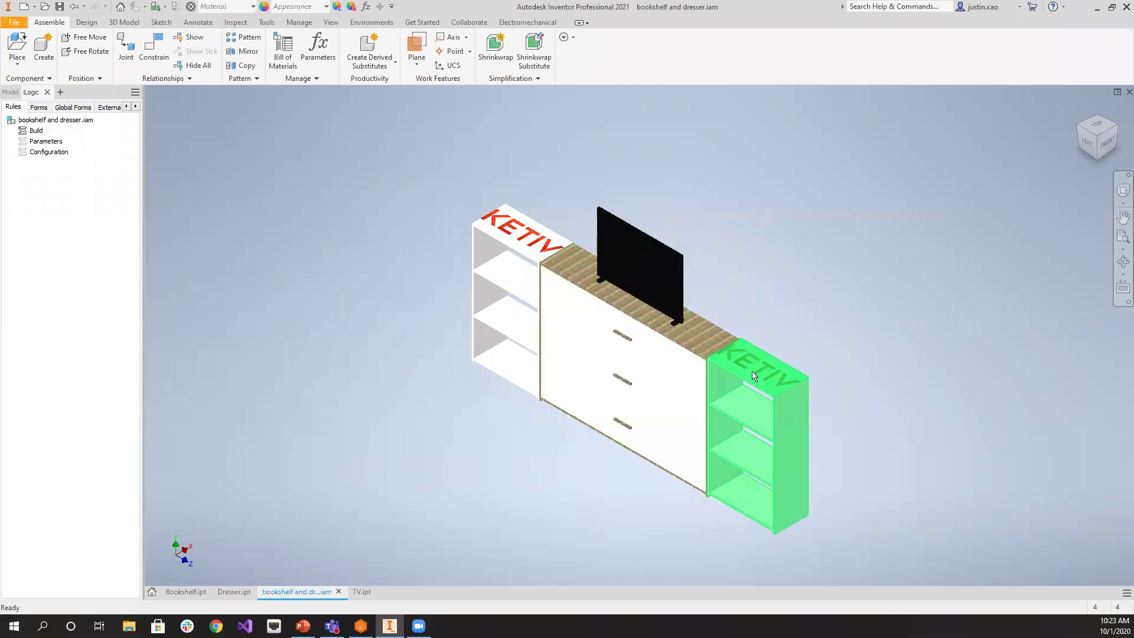
Place a third Bookshelf component in front of the dresser, rotating it 90° about Y three times before placement
scroll(218, 538, down, 2)
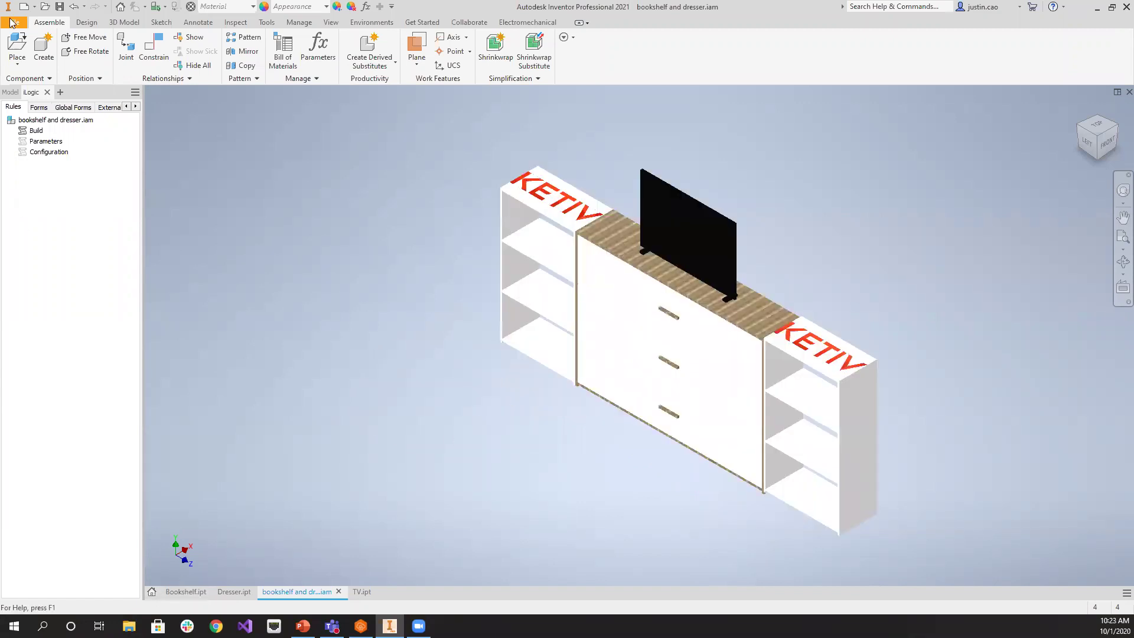
click(22, 56)
click(35, 85)
double_click(520, 214)
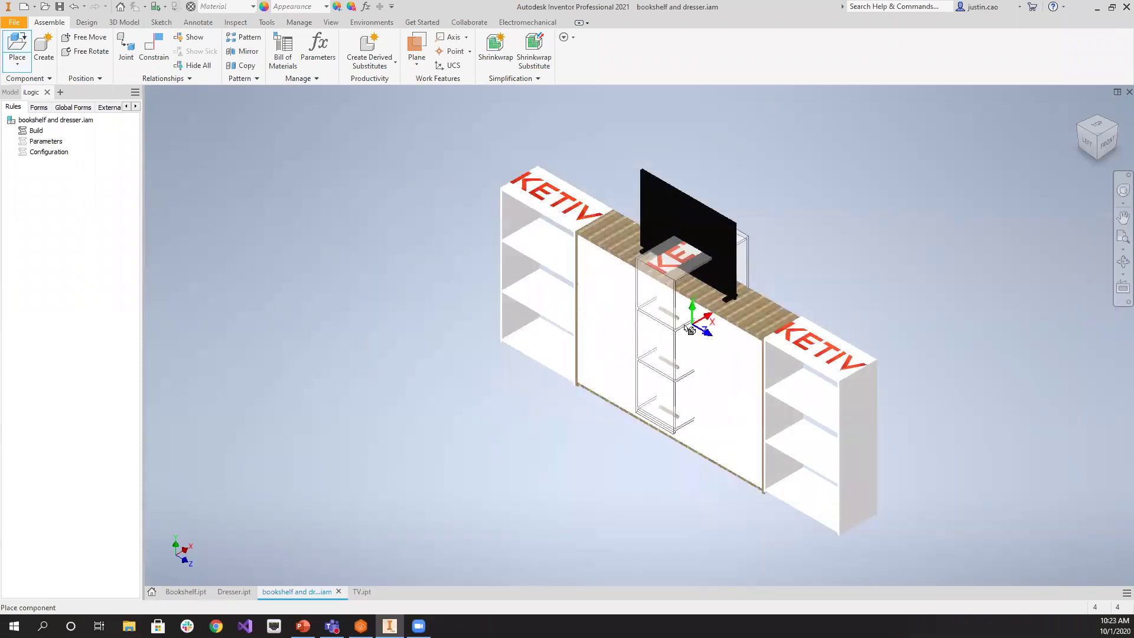
right_click(532, 323)
click(520, 285)
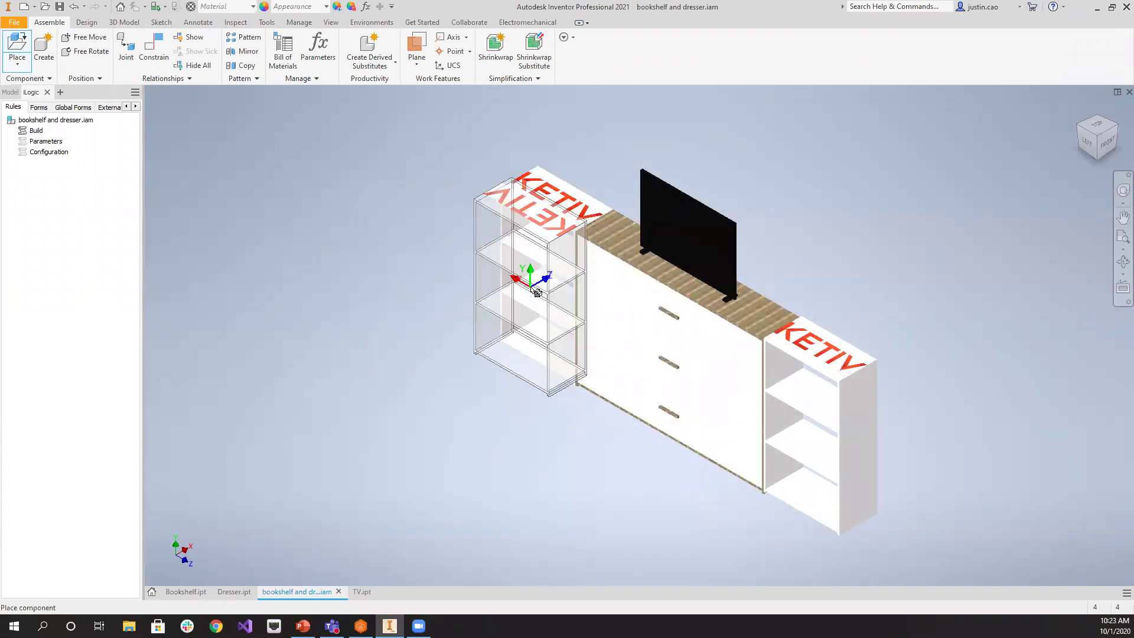
right_click(612, 306)
click(606, 273)
right_click(597, 265)
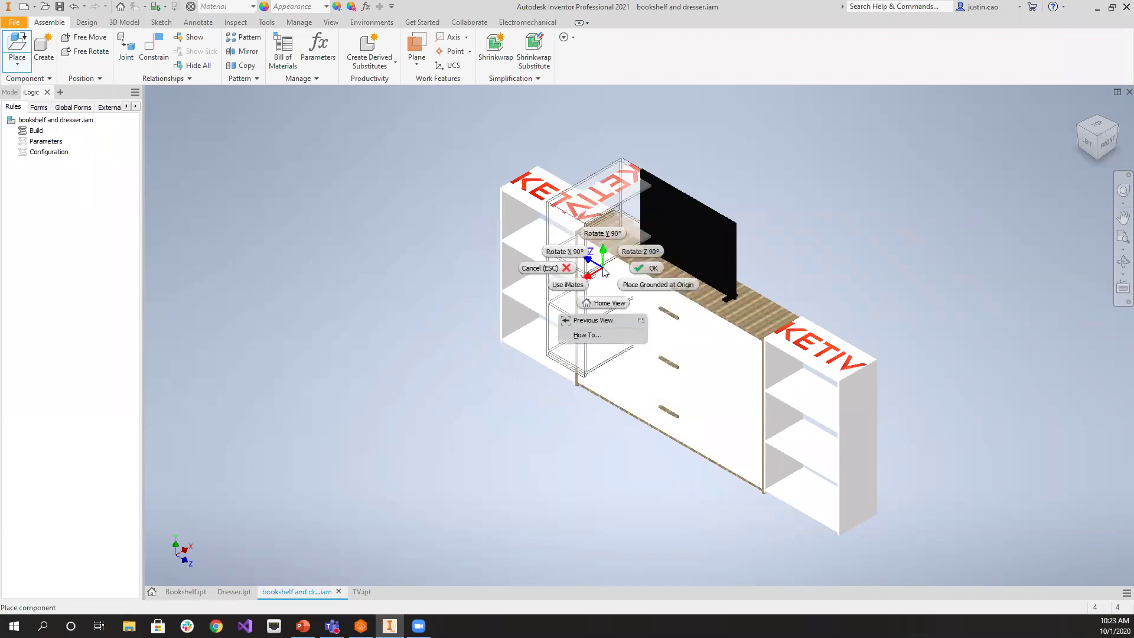
click(610, 234)
click(626, 353)
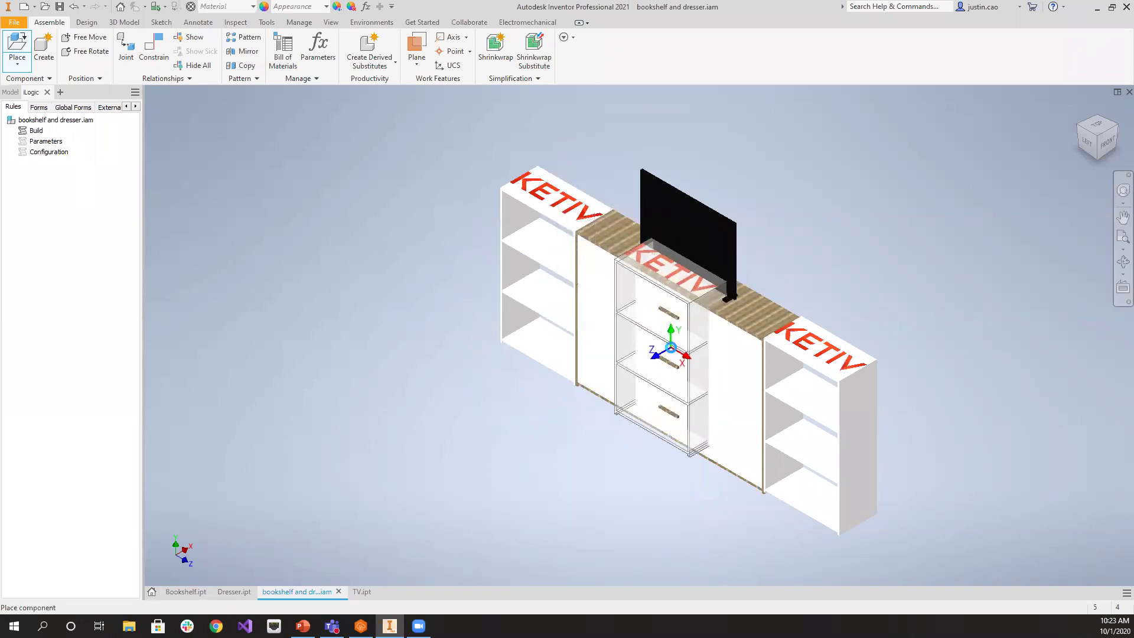
key(Escape)
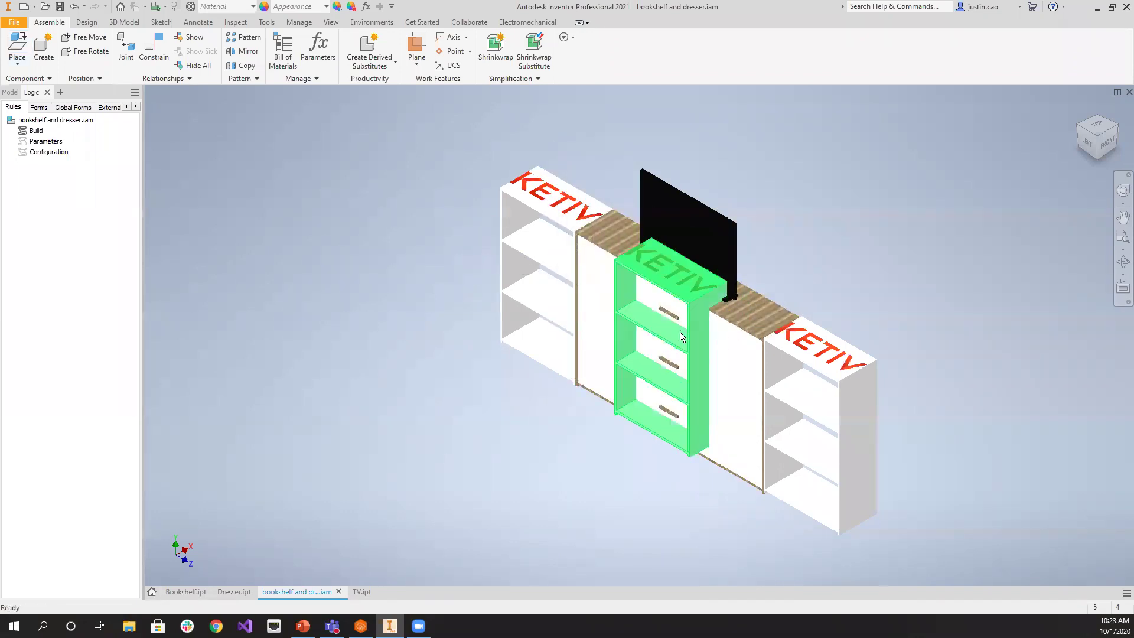
click(686, 390)
click(545, 377)
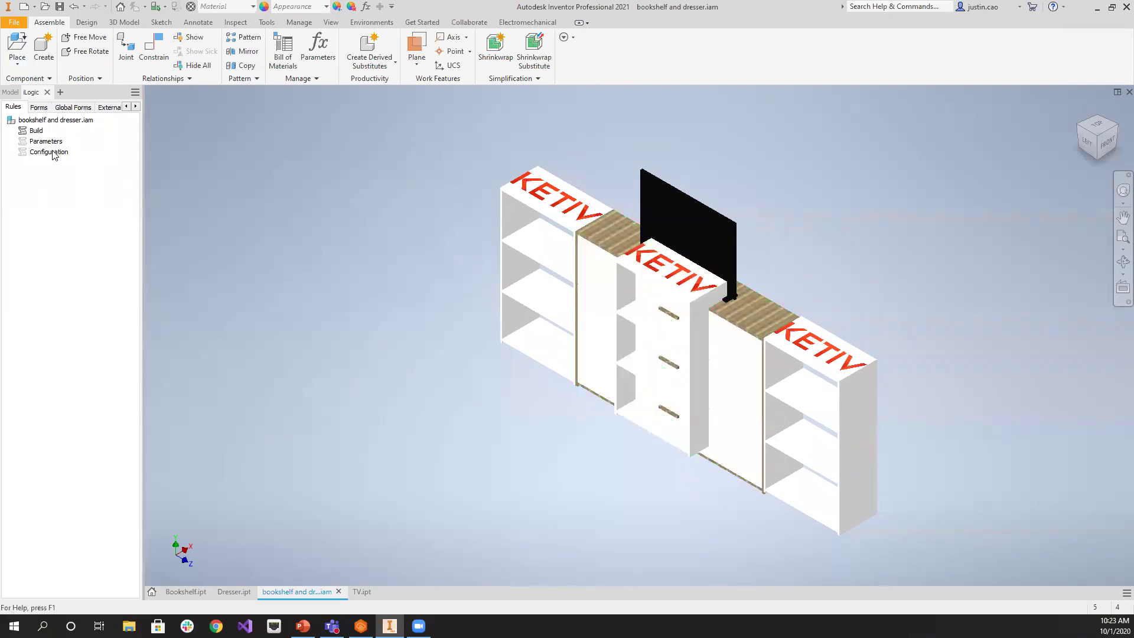
Activate the LevelofDetailConfiguration level of detail representation
click(10, 92)
click(72, 255)
double_click(72, 255)
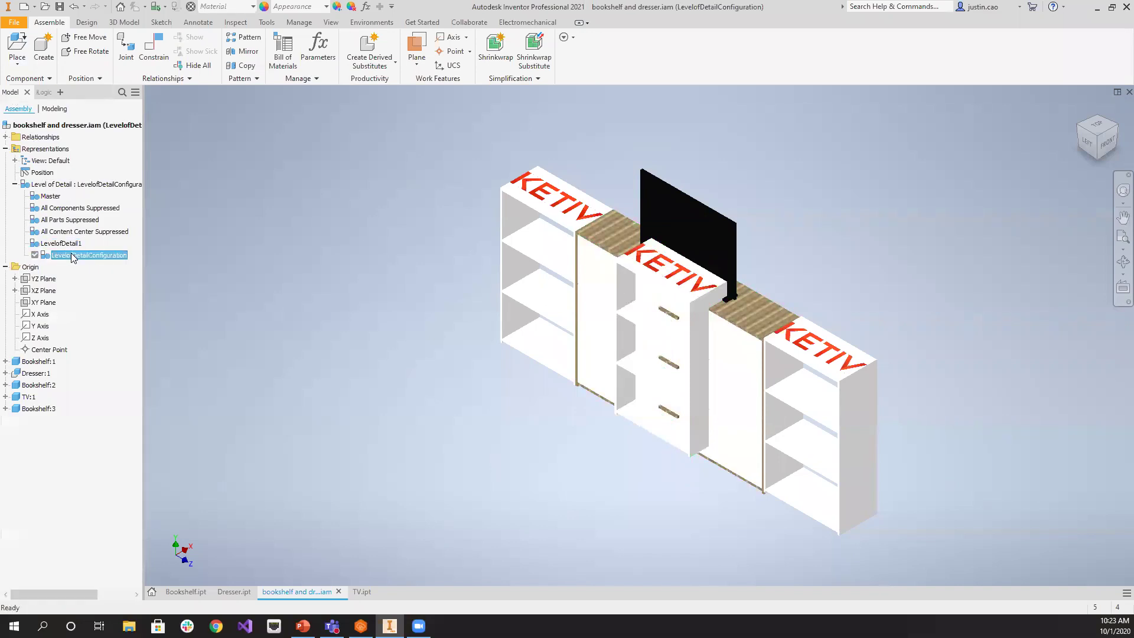
Add the captured IsActive state of Bookshelf:3 at the end of the "Basic" case in the Configuration rule
click(44, 93)
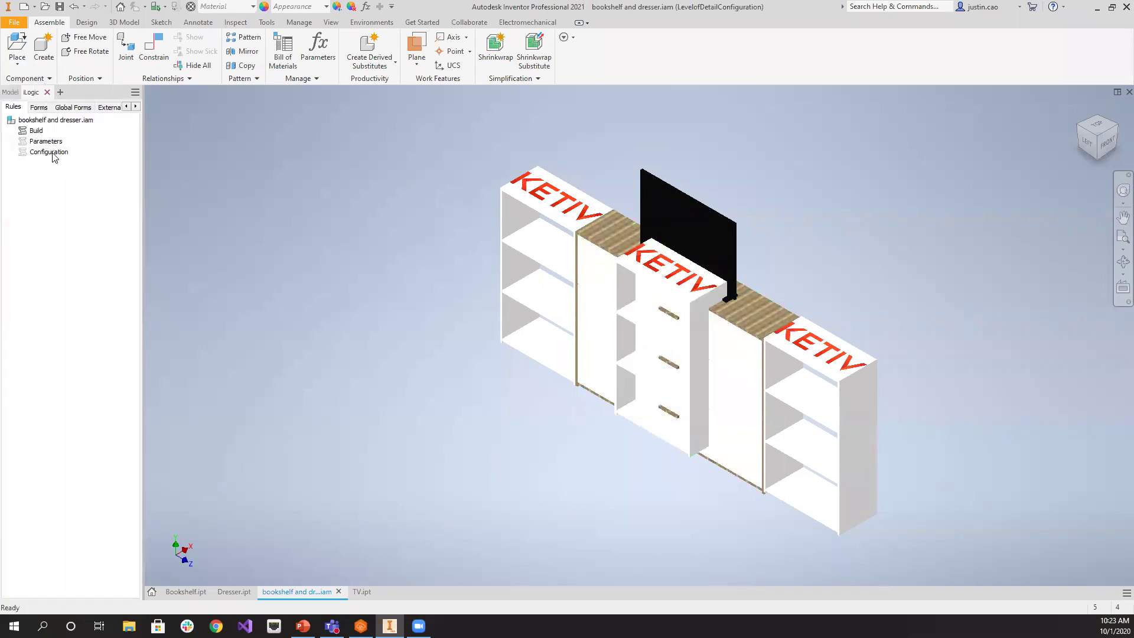
click(81, 172)
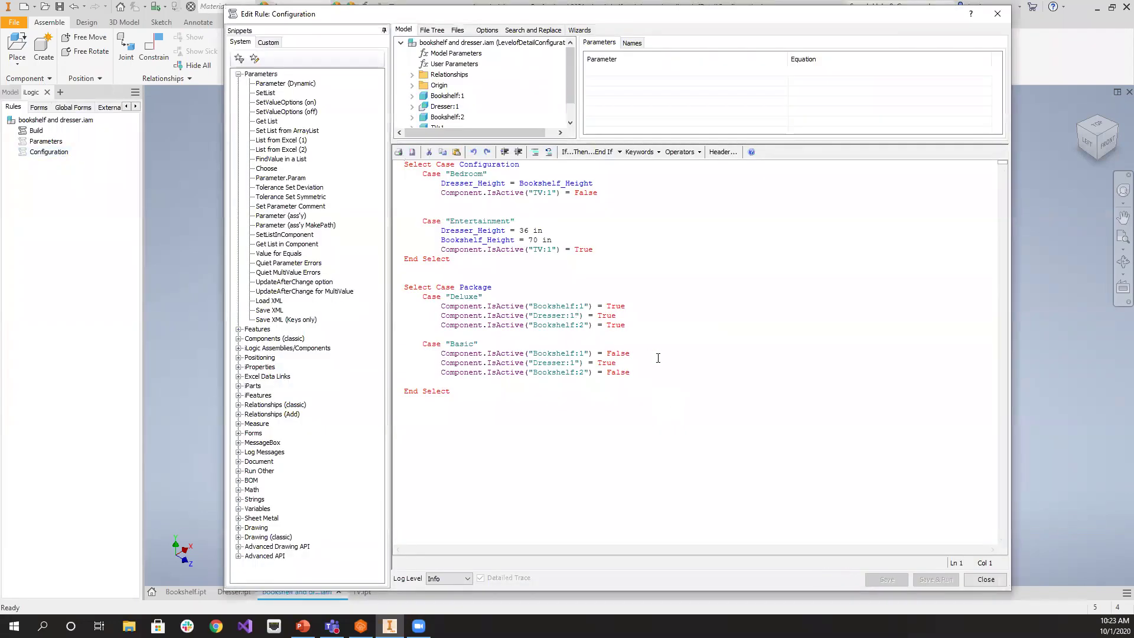
click(635, 327)
scroll(488, 99, down, 1)
click(461, 118)
click(634, 331)
click(646, 379)
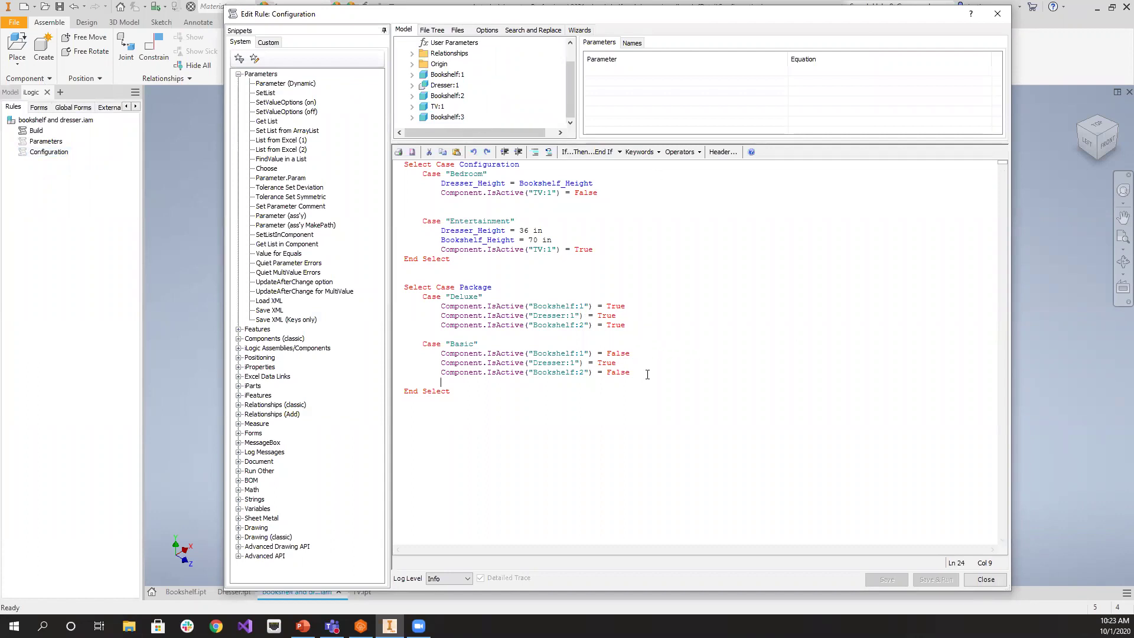
right_click(447, 118)
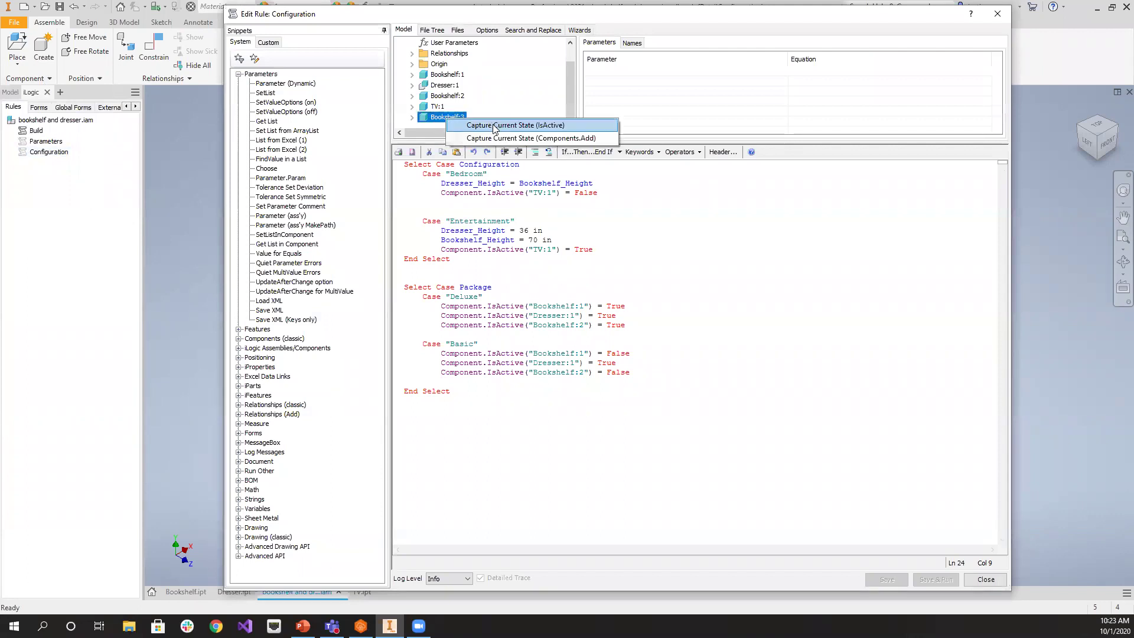
click(495, 126)
Set Component.IsActive("Bookshelf:3") to False in the "Basic" case and save the Configuration rule
double_click(620, 383)
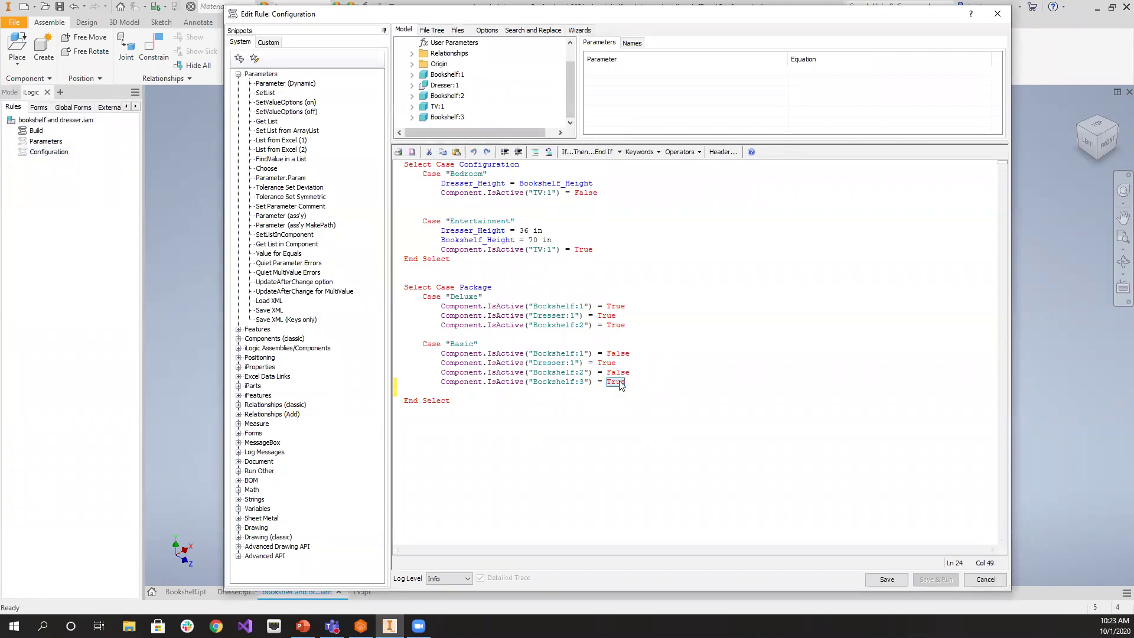
text(False)
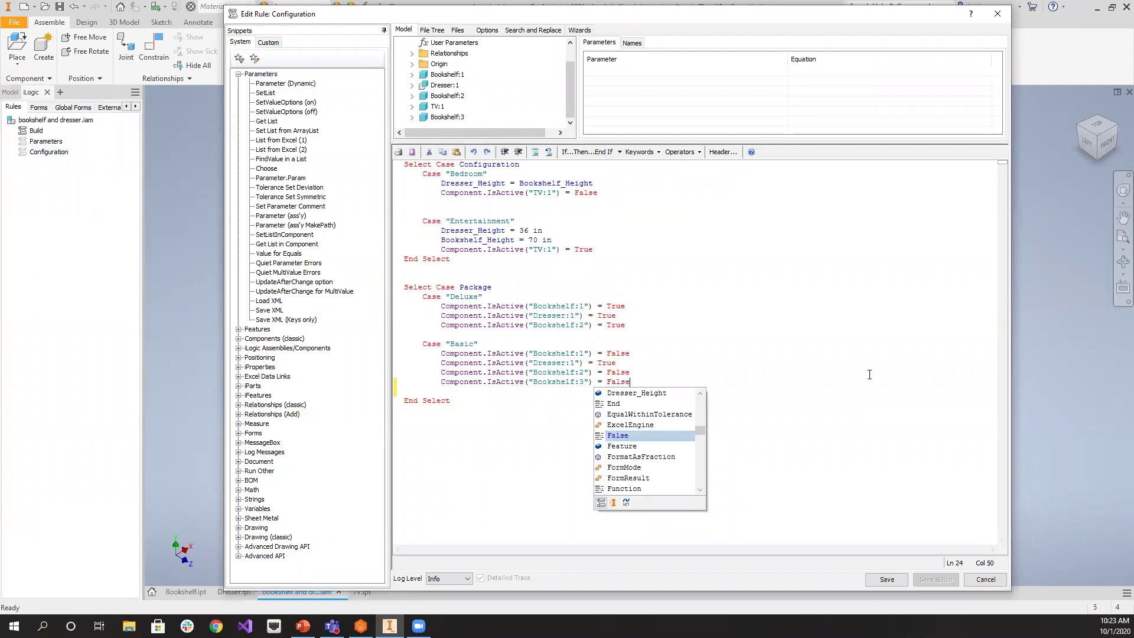
key(Escape)
click(878, 473)
click(887, 578)
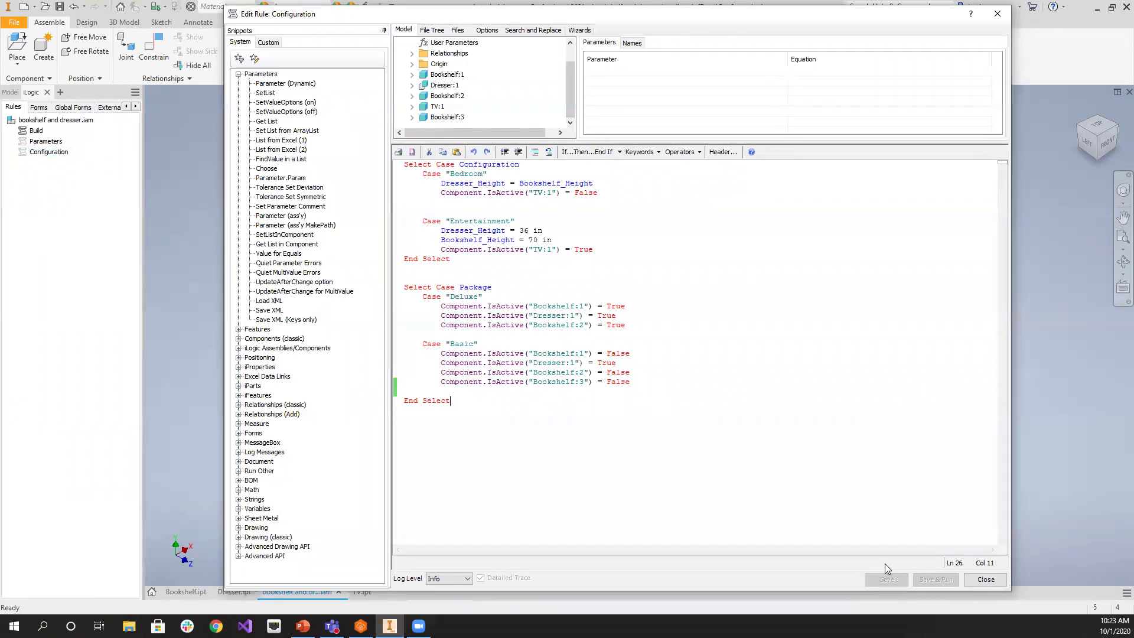
Close the Configuration rule editor and run the Build rule
click(985, 579)
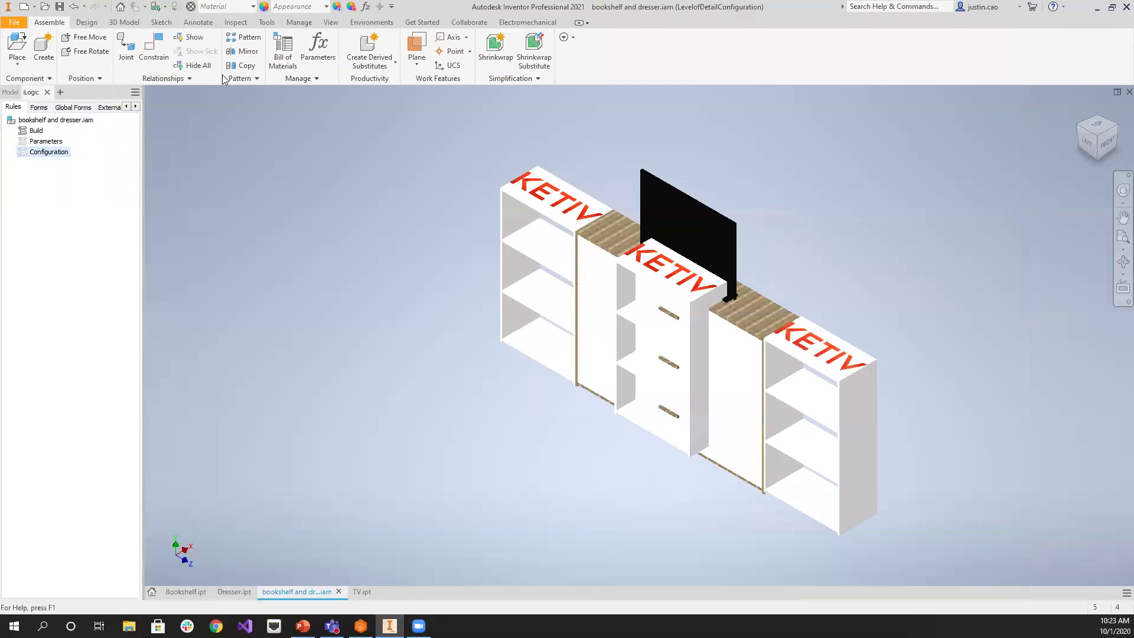
right_click(36, 131)
click(47, 138)
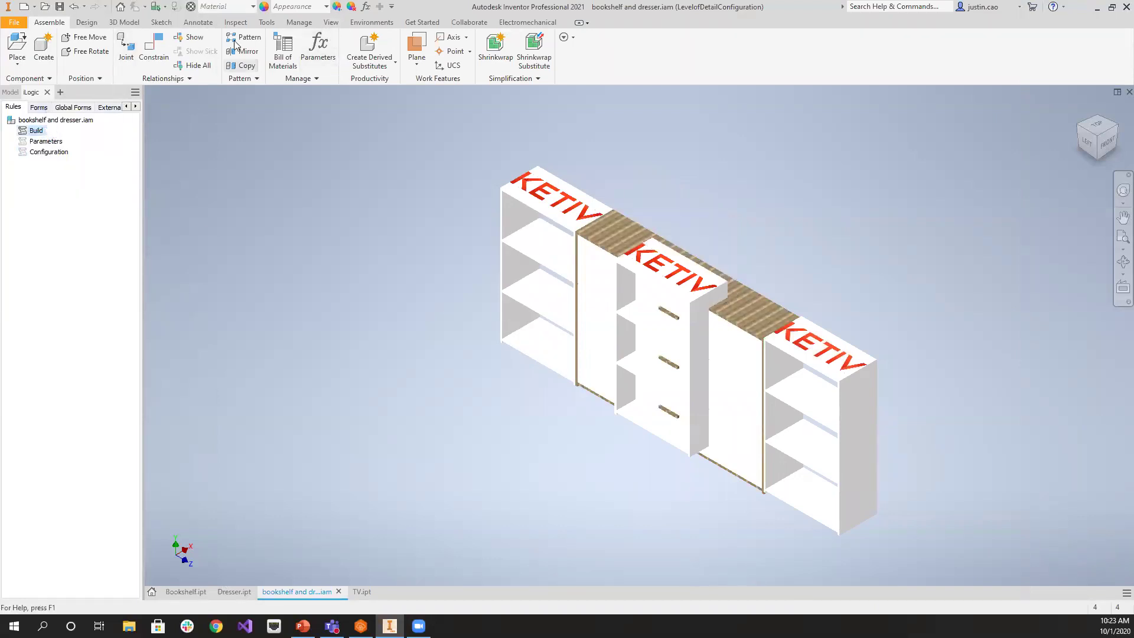
Set the Configuration user parameter to Entertainment and run the Build rule
click(365, 7)
click(269, 148)
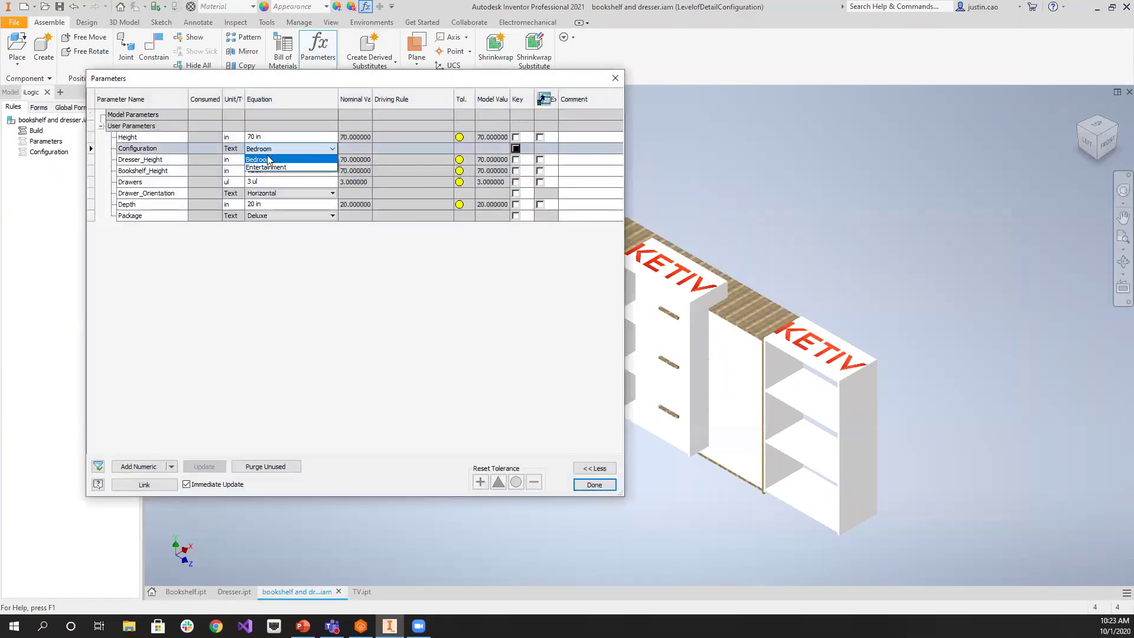
click(266, 167)
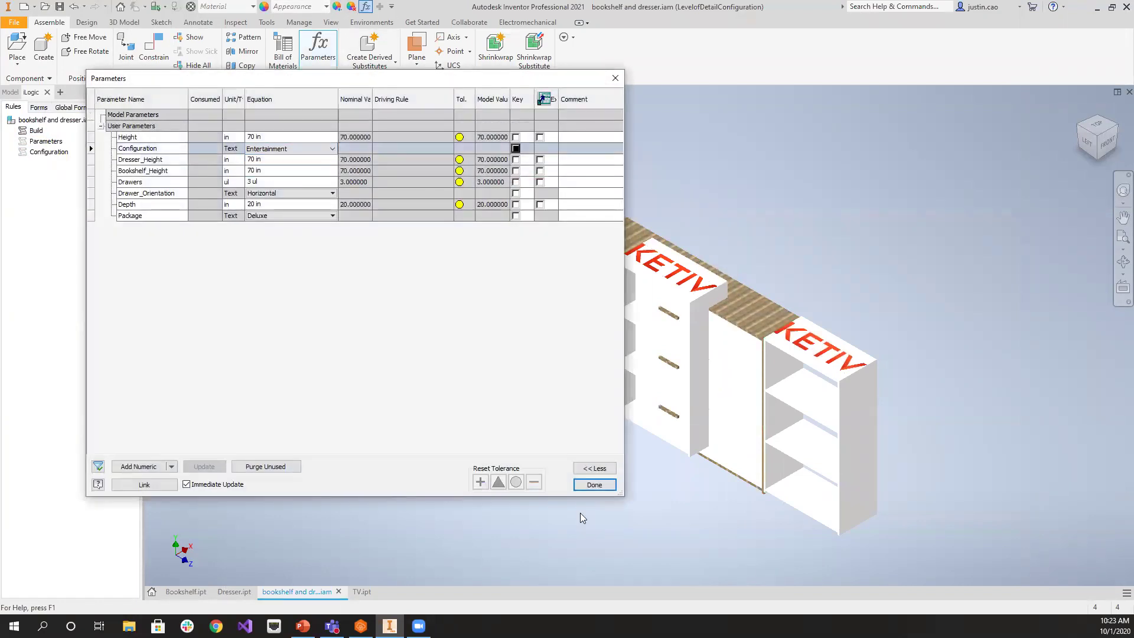
click(594, 485)
right_click(37, 131)
click(72, 136)
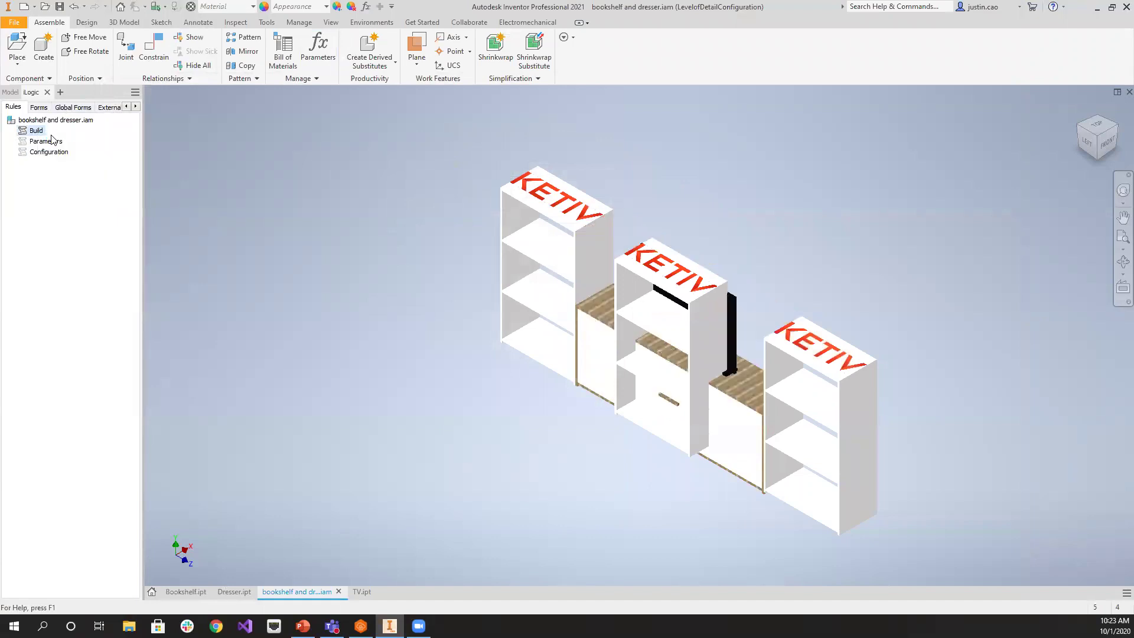
Copy the Component.IsActive("Bookshelf:3") = False line to the end of the "Deluxe" case in the Configuration rule and save the rule
click(54, 152)
right_click(49, 151)
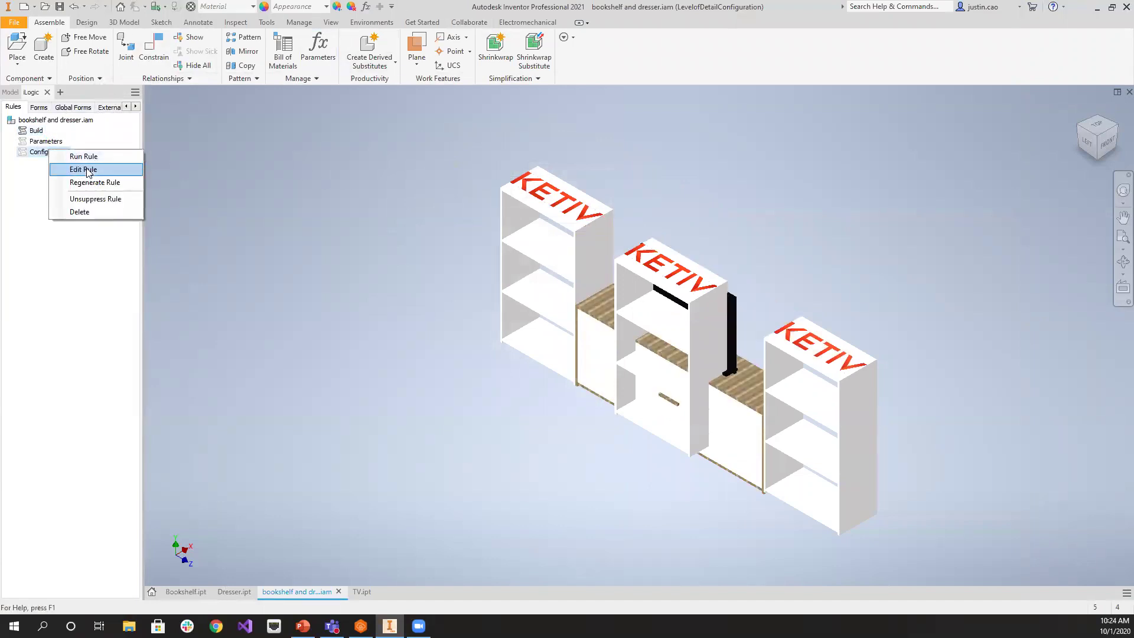
click(84, 169)
drag(647, 386, 385, 386)
key(ctrl+c)
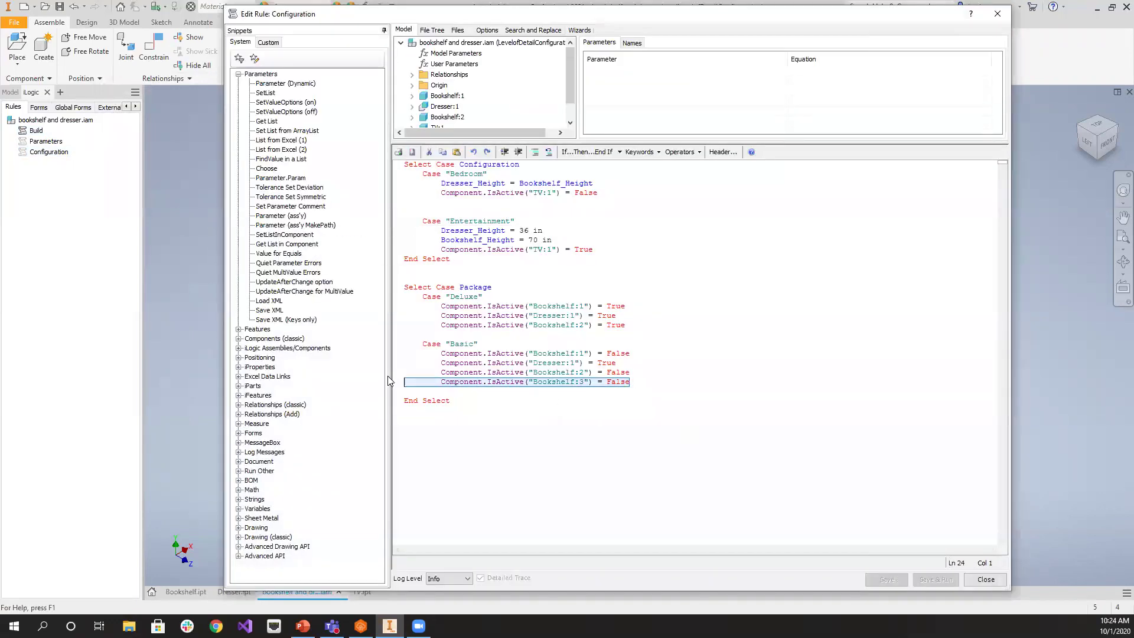
click(637, 326)
key(ctrl+v)
click(662, 324)
key(Return)
double_click(612, 335)
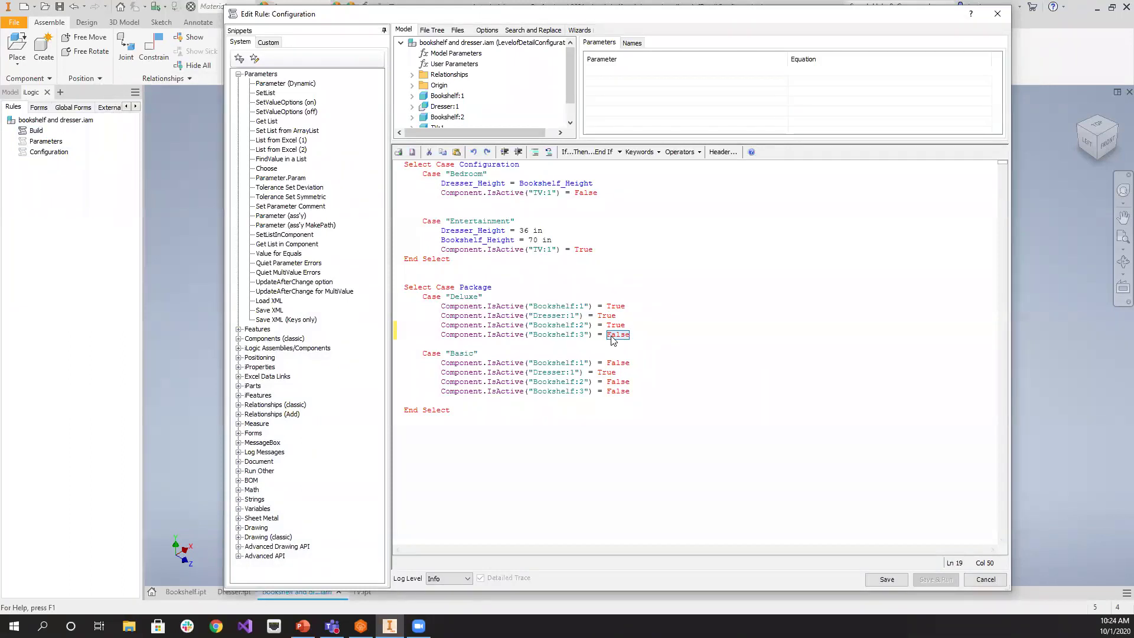
click(895, 581)
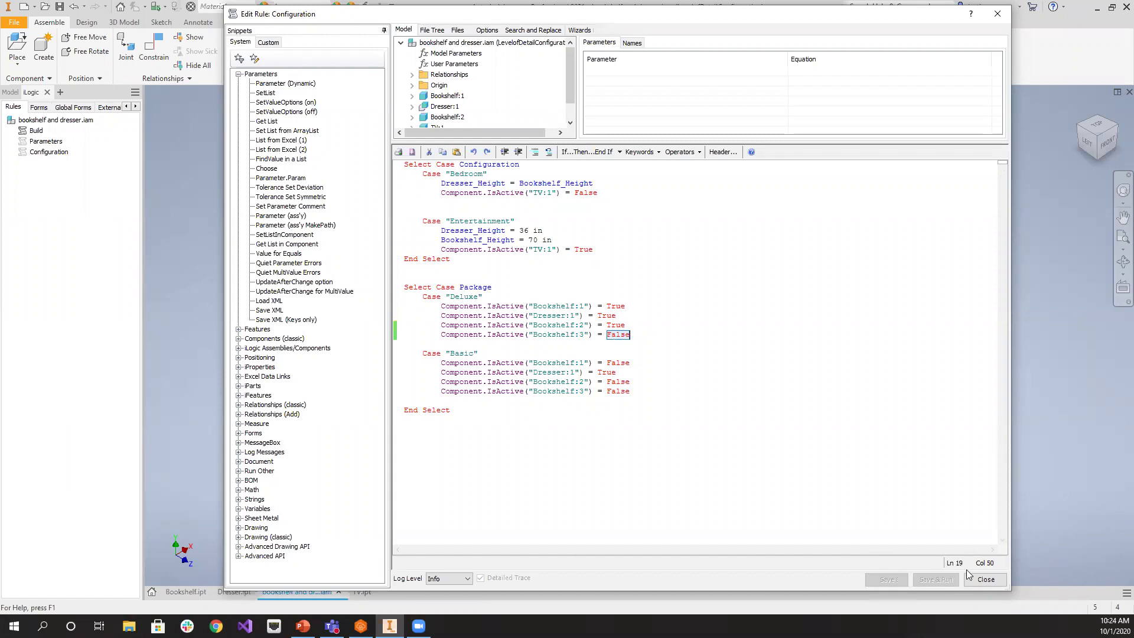
Close the saved Configuration rule and run Build to apply the Bookshelf:3 suppression in the Deluxe package
click(983, 579)
right_click(26, 132)
click(53, 137)
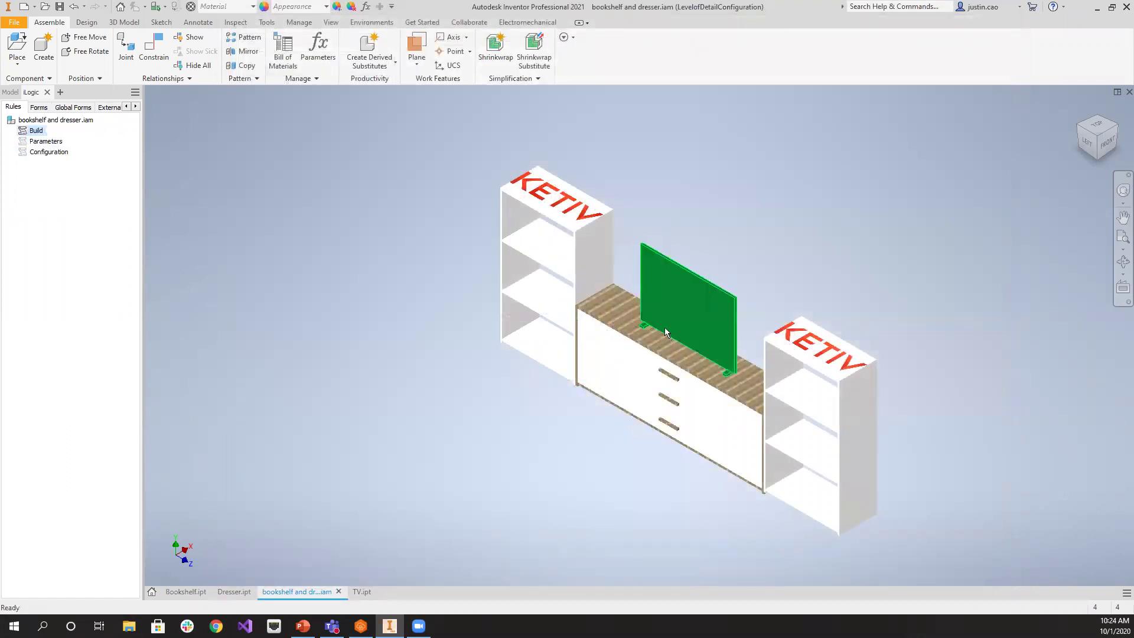
Activate the Master level of detail representation, saving the modified file as part of the switch
click(9, 92)
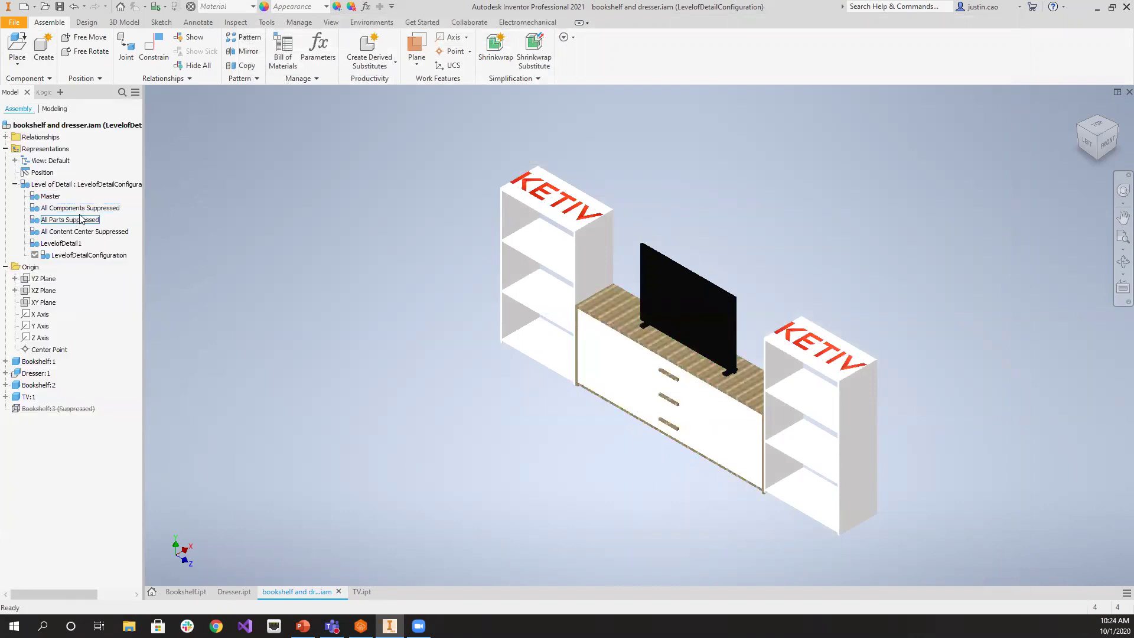
click(80, 185)
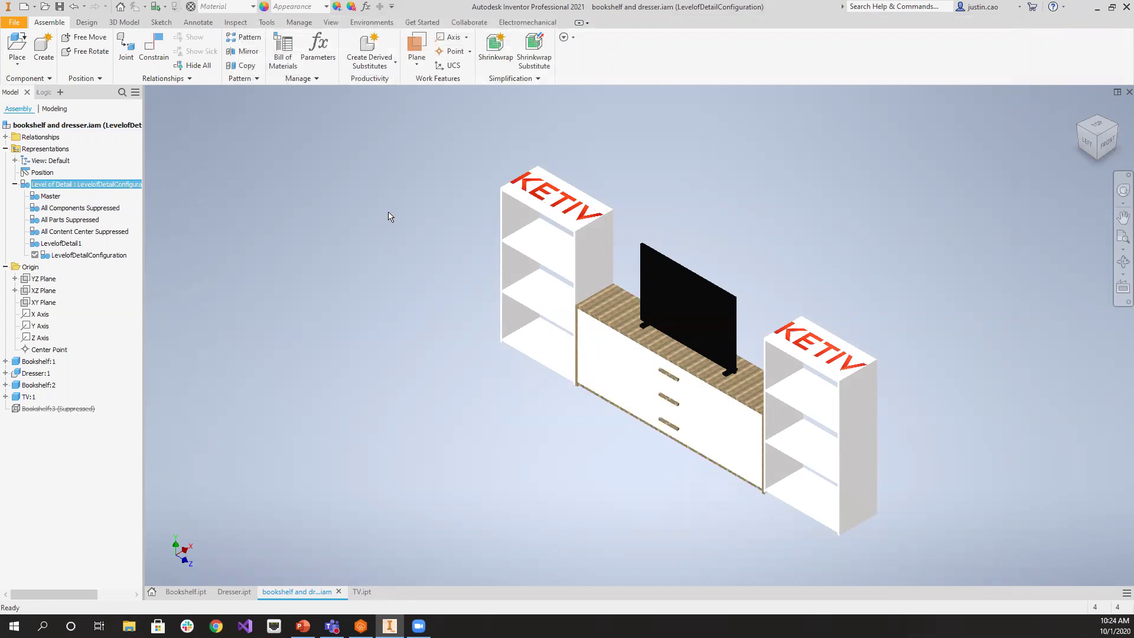
click(48, 197)
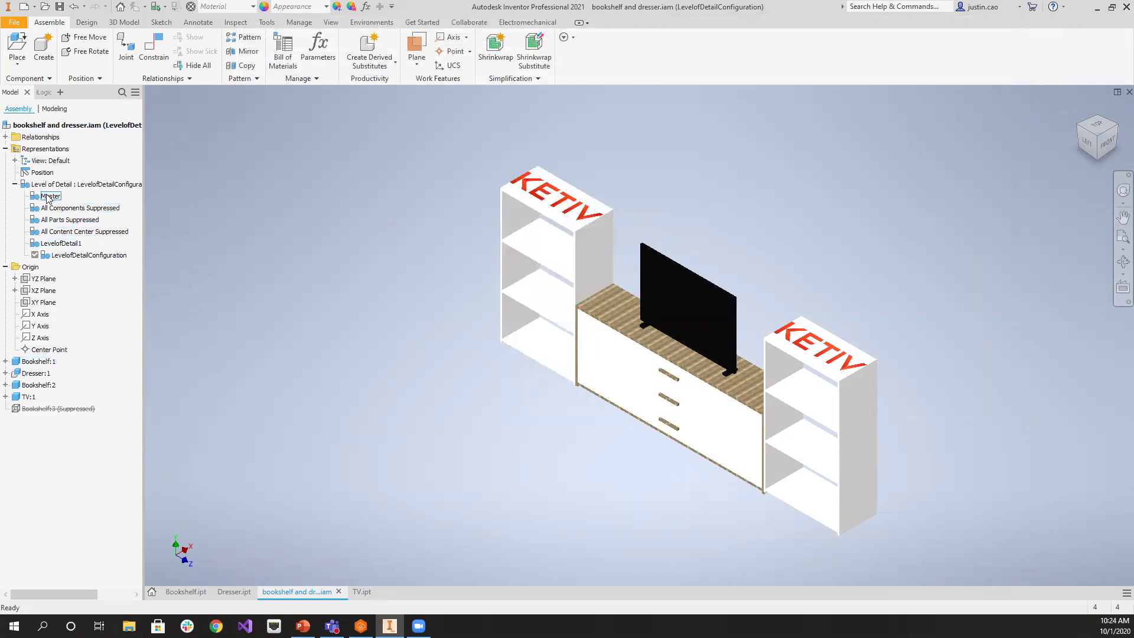
double_click(47, 198)
click(490, 338)
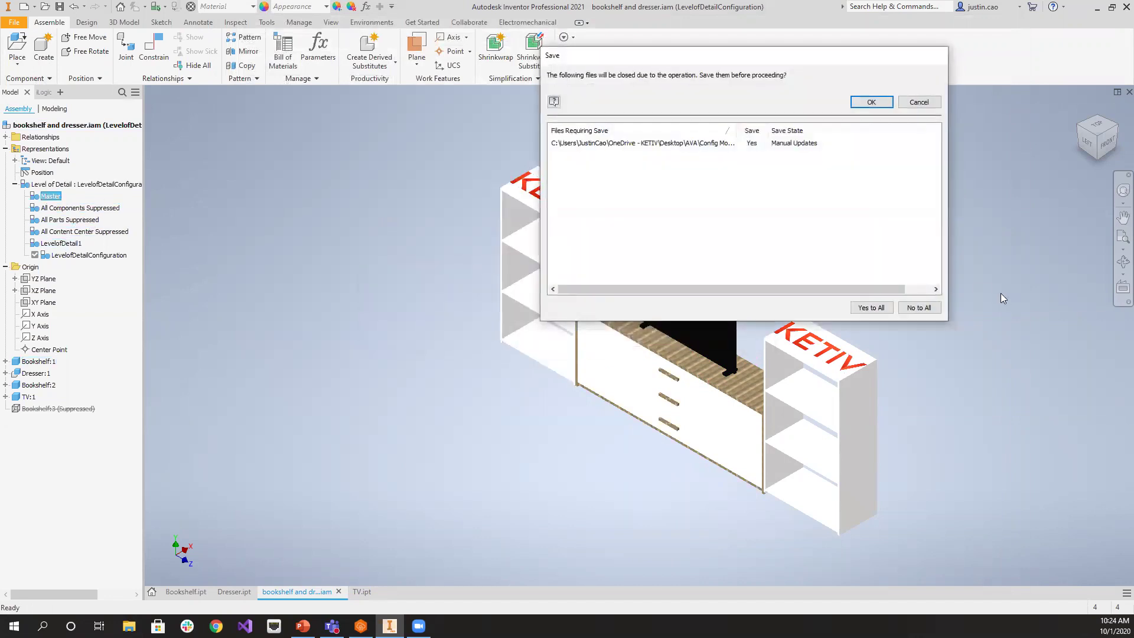
click(870, 102)
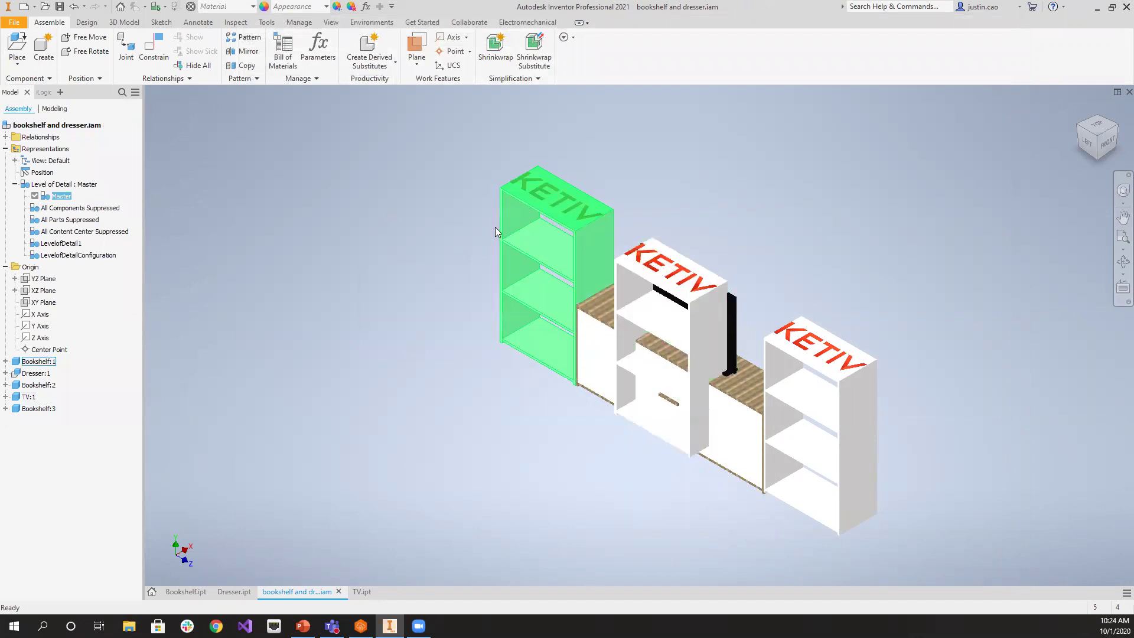
scroll(490, 227, up, 3)
scroll(671, 290, down, 5)
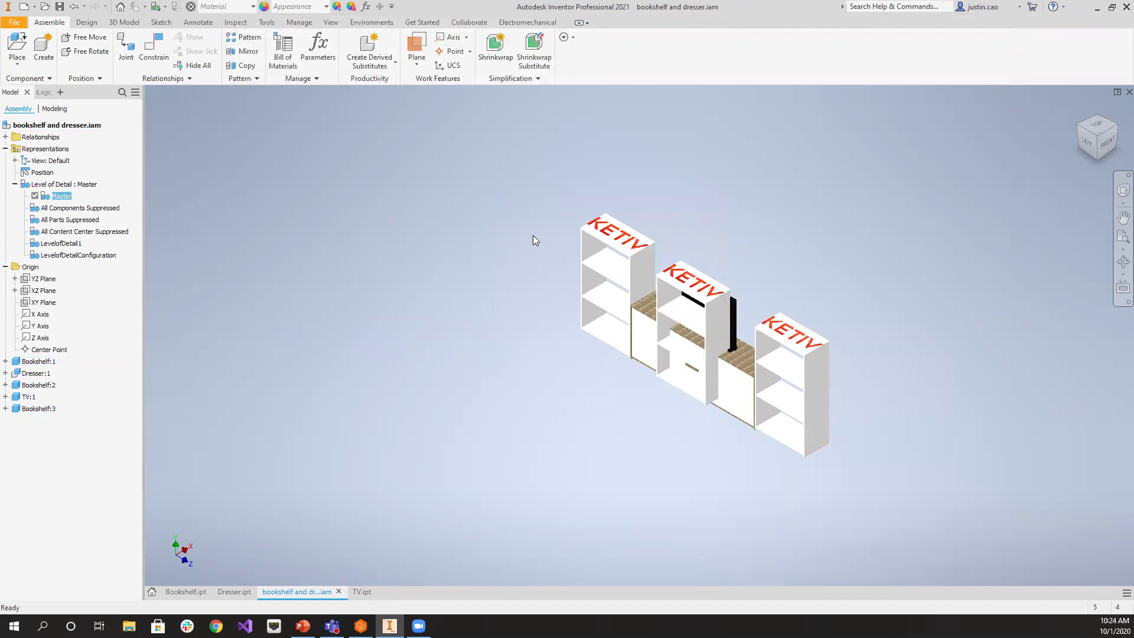
middle_drag(524, 235, 411, 227)
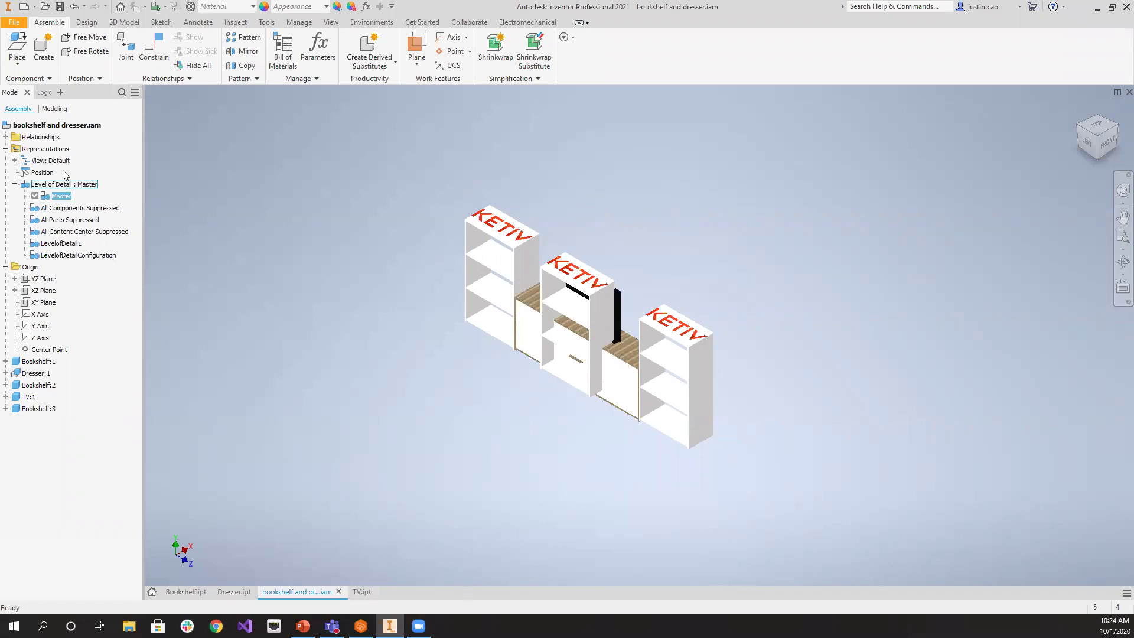
Unsuppress the Configuration and Parameters rules
click(44, 92)
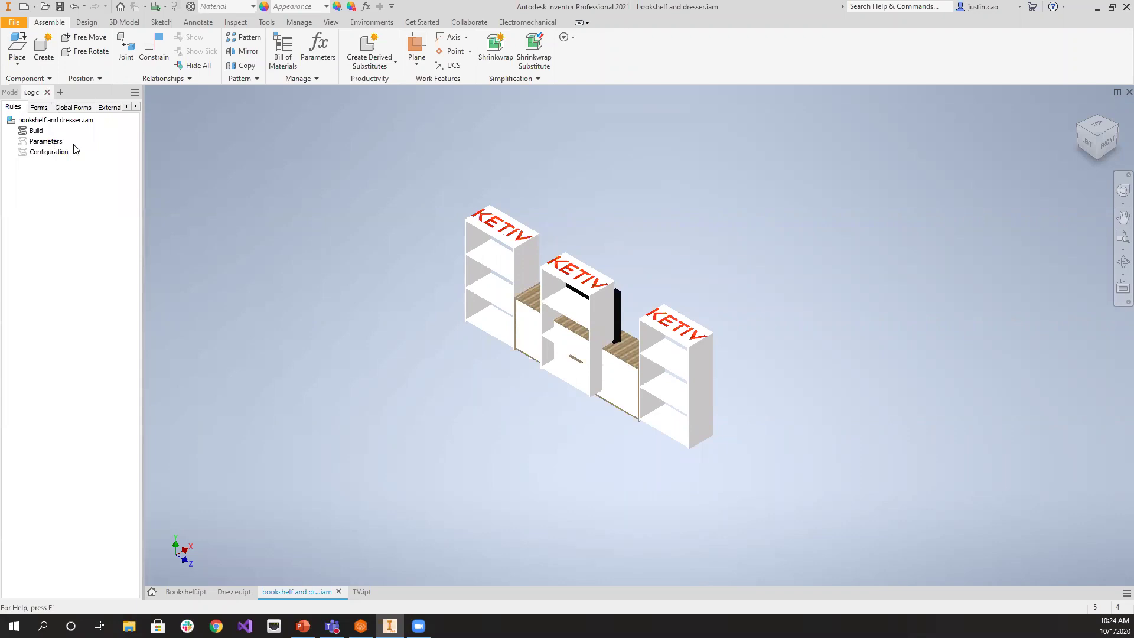
click(36, 130)
right_click(39, 142)
click(235, 222)
right_click(46, 154)
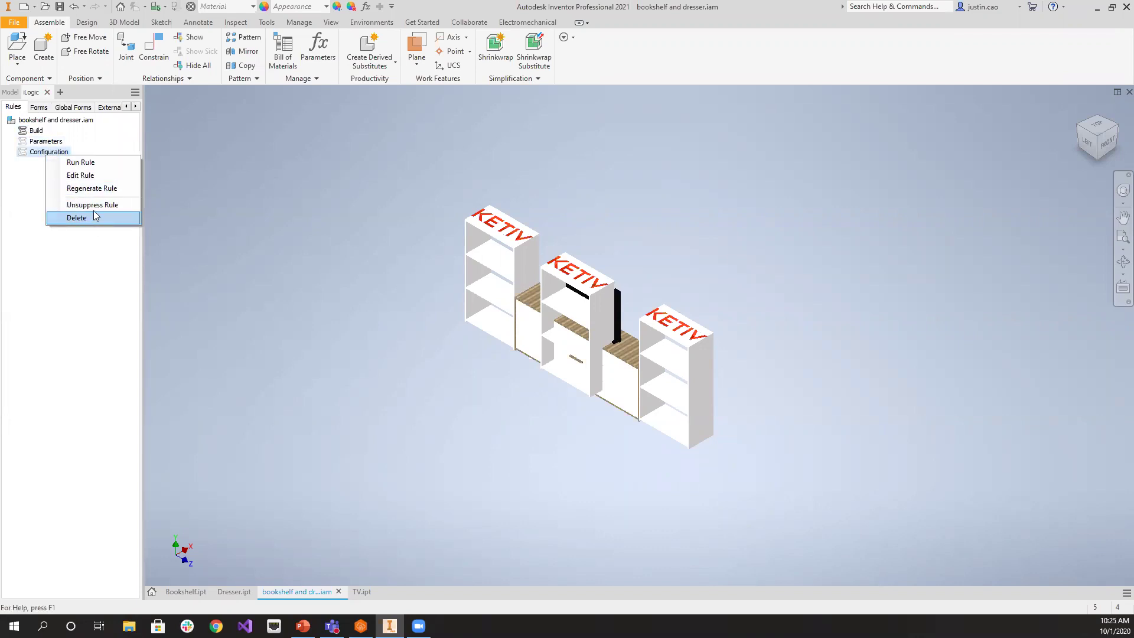
click(94, 206)
right_click(50, 137)
right_click(42, 141)
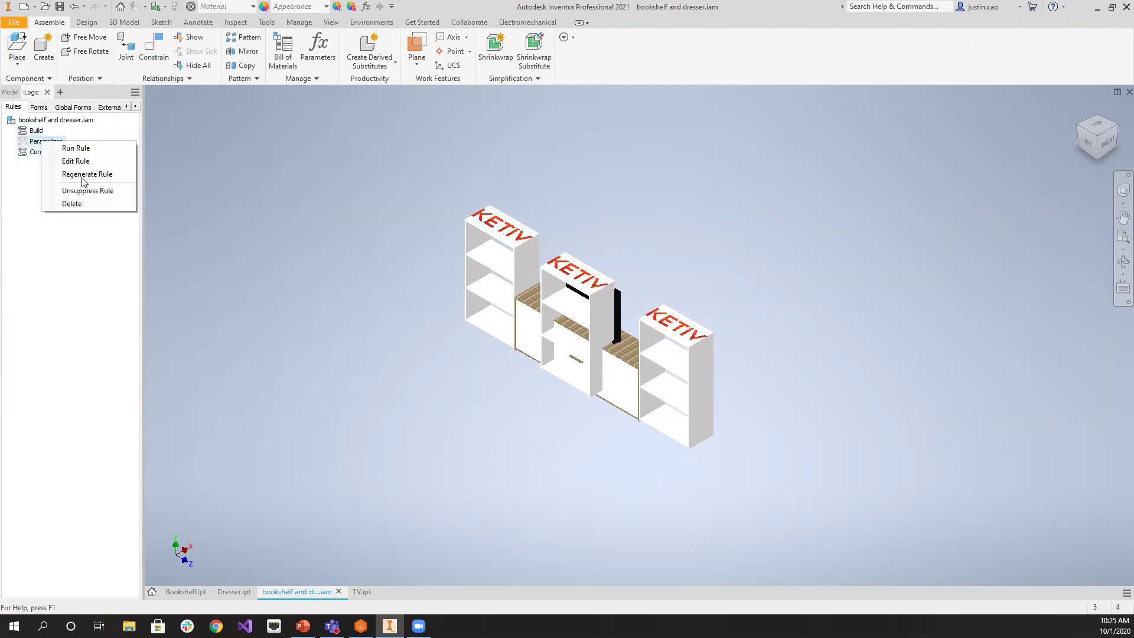
click(81, 191)
Open the Build rule to examine its RunRule calls and close it
right_click(34, 133)
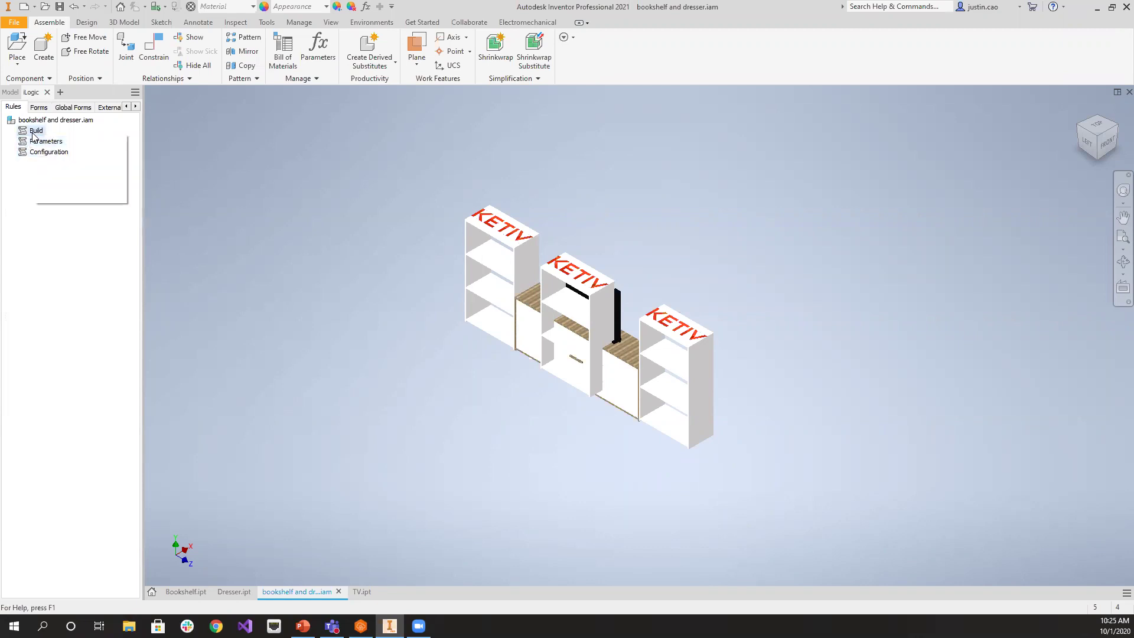
click(79, 155)
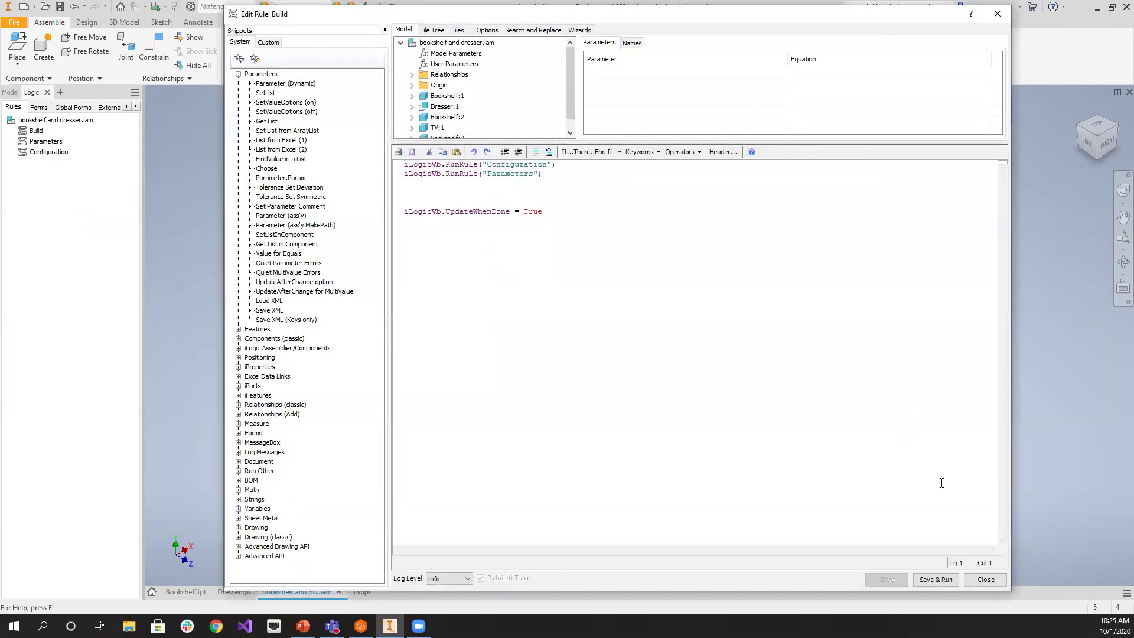
click(987, 579)
Suppress the Configuration and Parameters rules
right_click(45, 156)
click(77, 205)
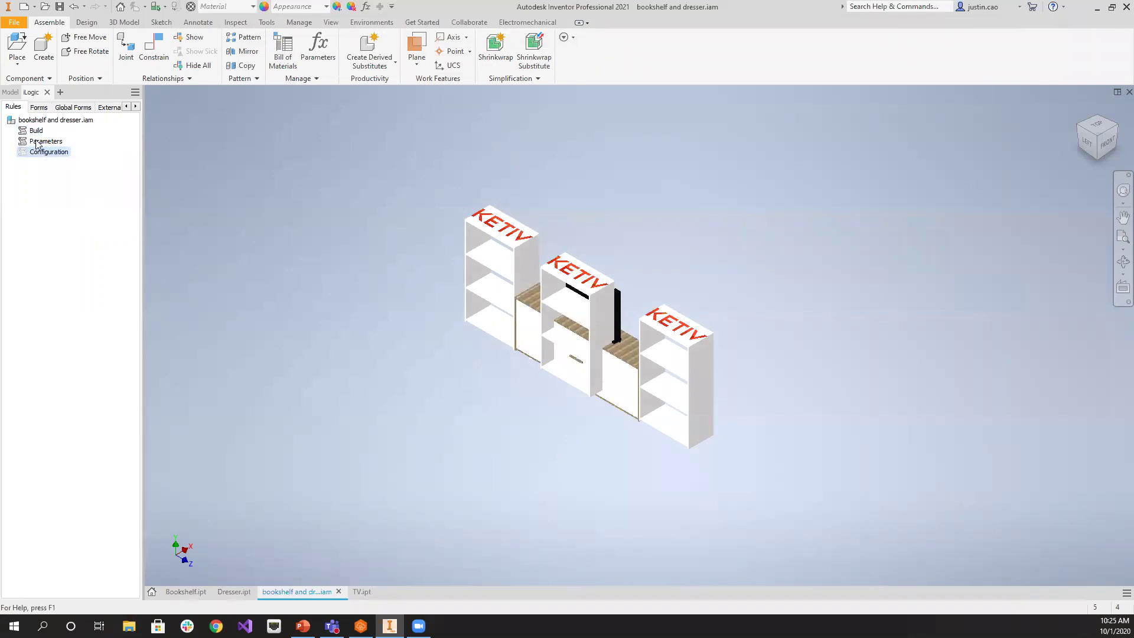
right_click(35, 142)
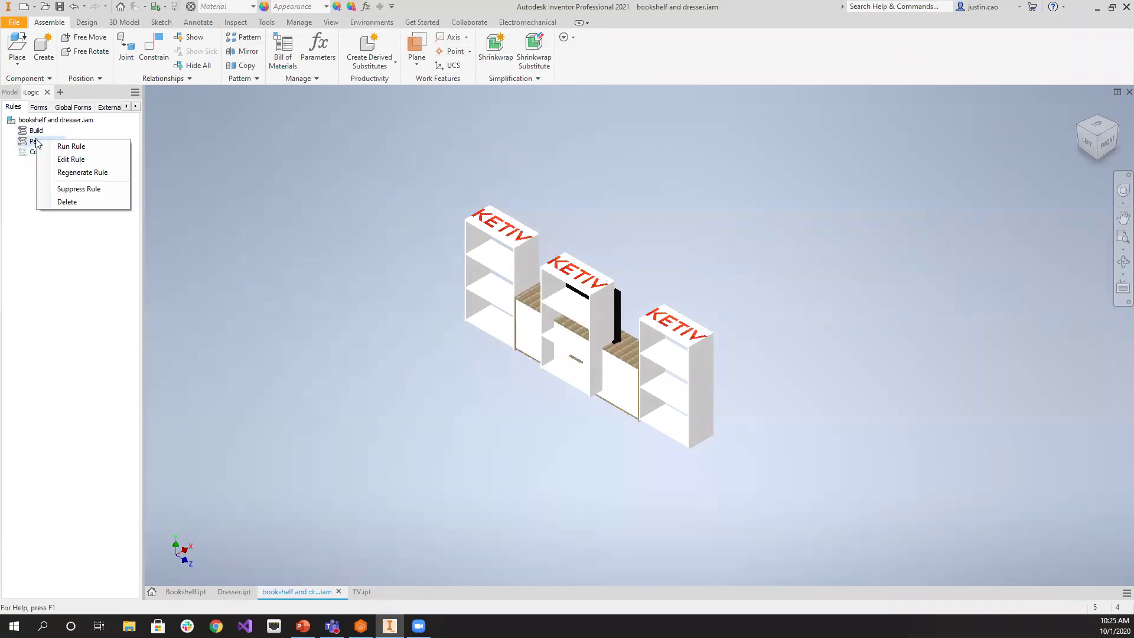
click(78, 189)
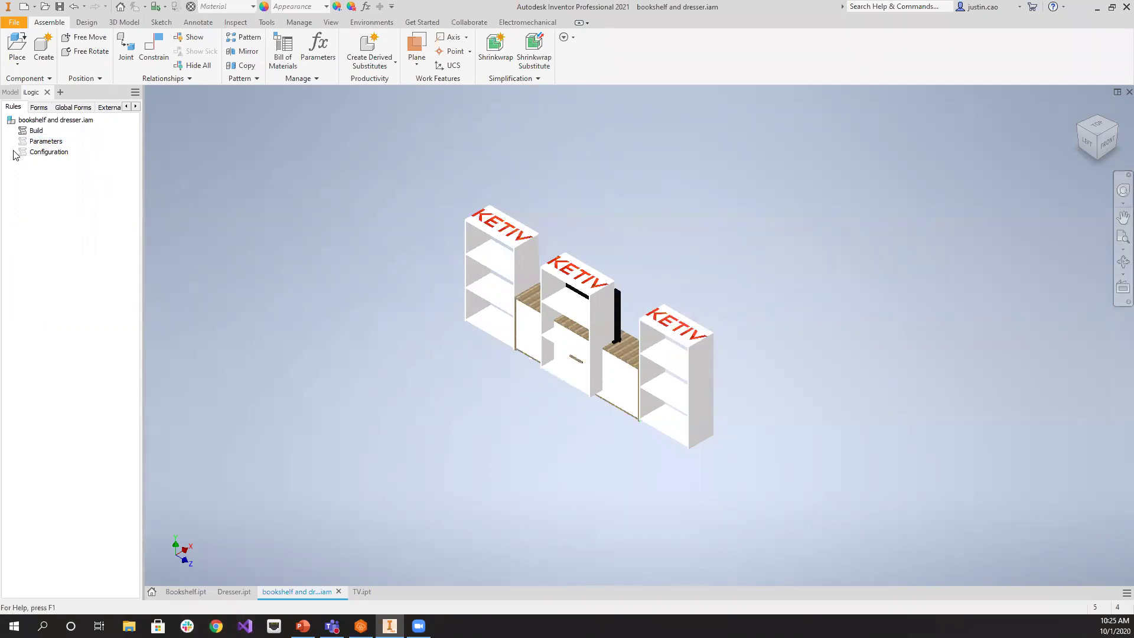
Examine how the Parameters rule passes the assembly's Bookshelf_Height to Bookshelf:1, and close the rule
right_click(58, 142)
click(89, 159)
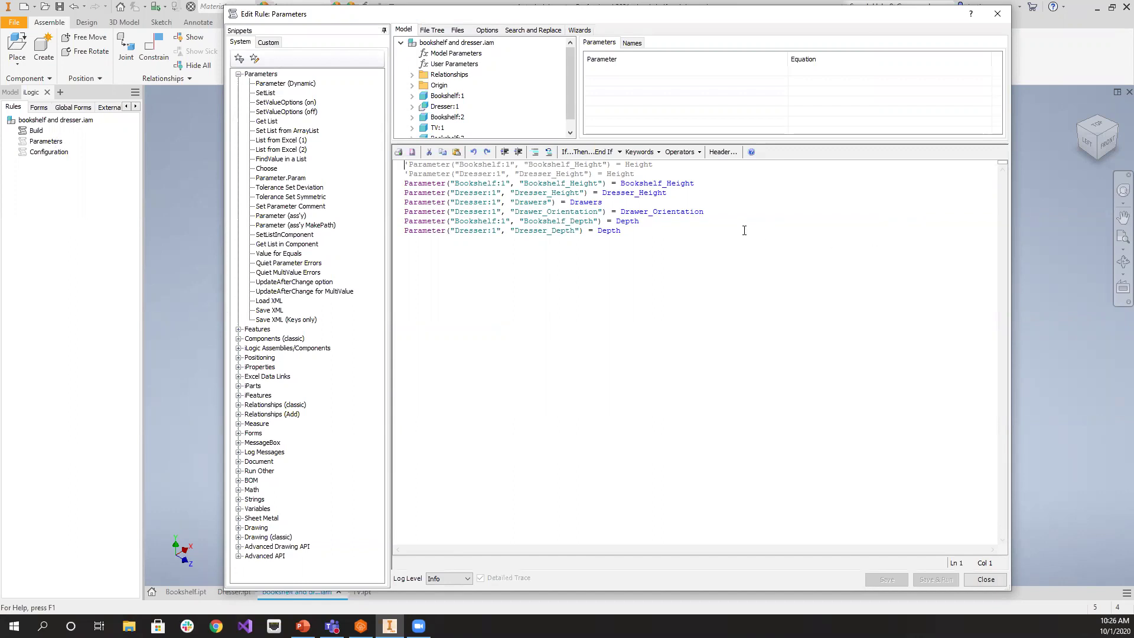
click(538, 183)
click(681, 182)
click(997, 13)
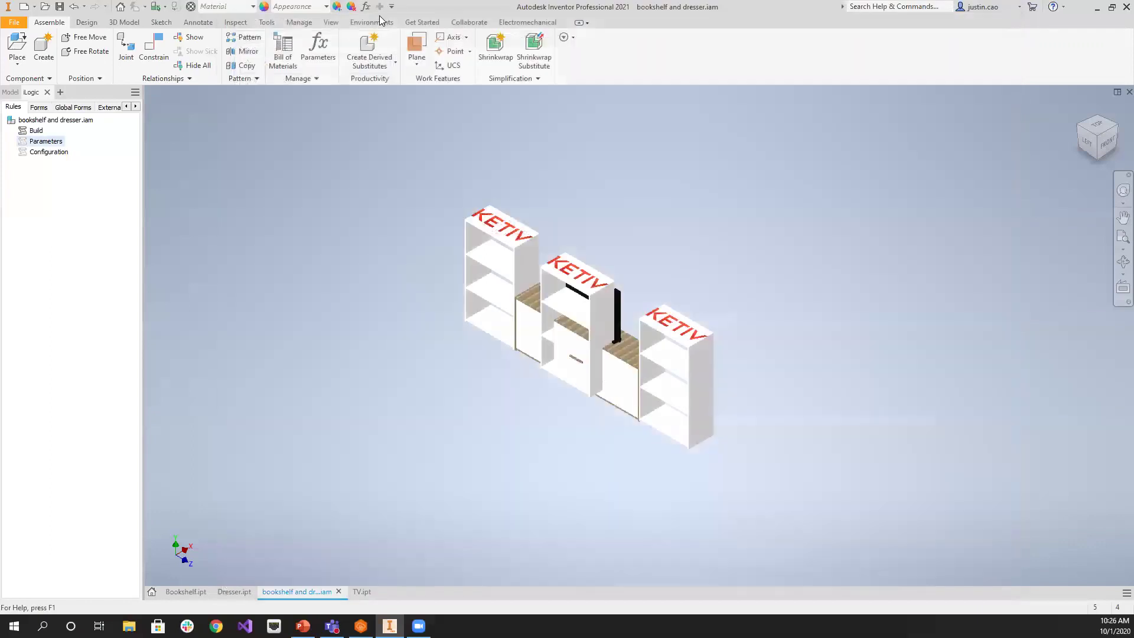
Review the assembly's user parameters and the files available for parameter linking, leaving without linking any
click(366, 7)
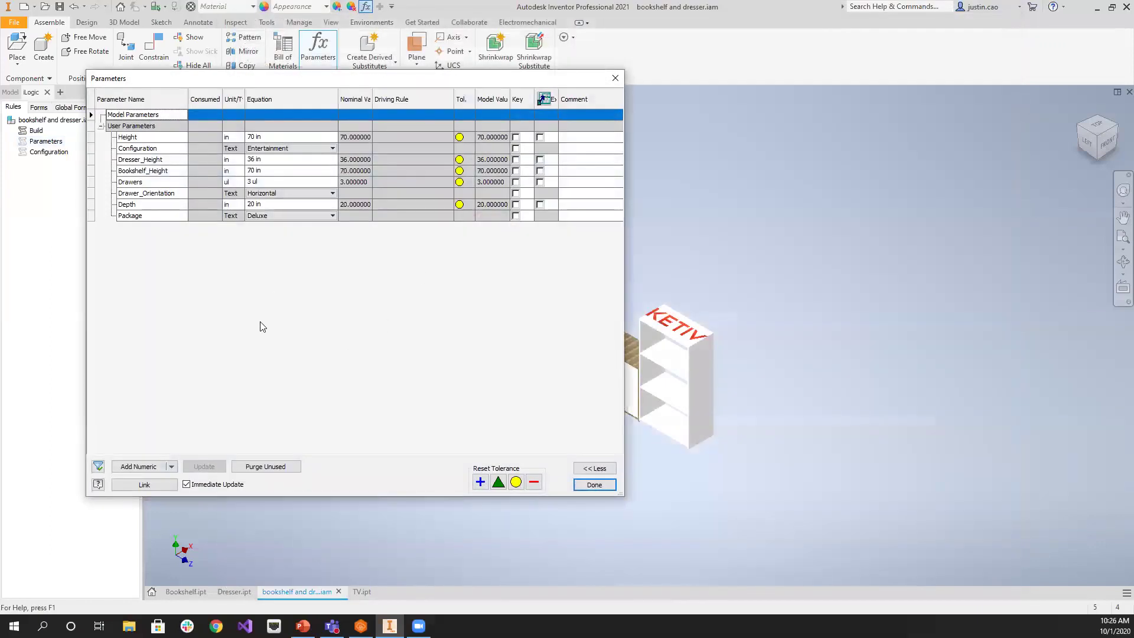
click(142, 485)
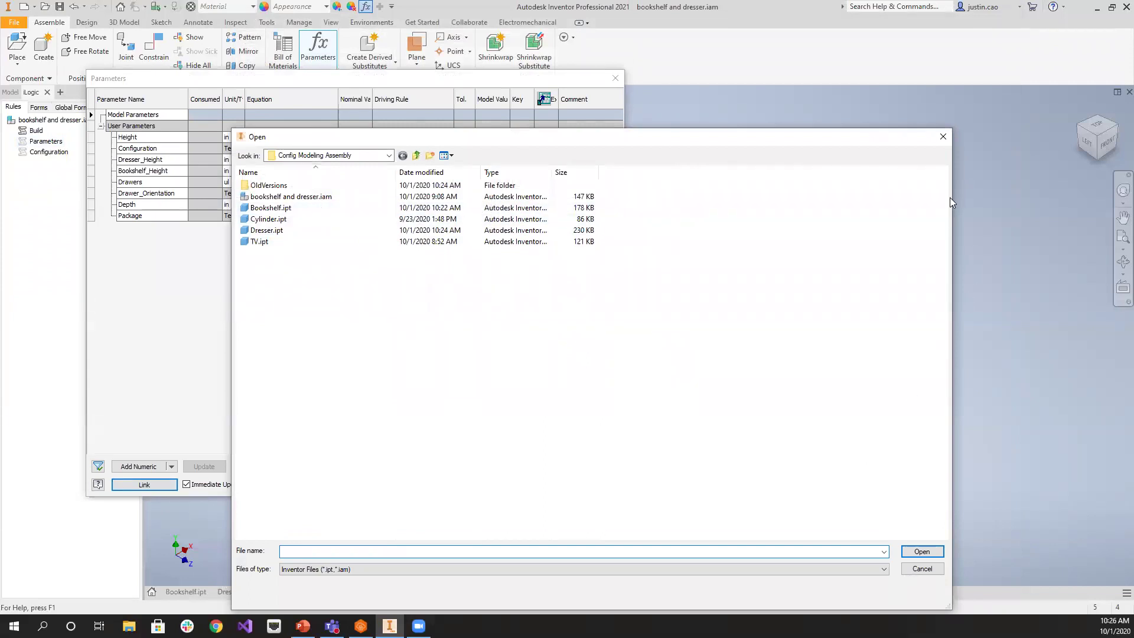
click(942, 137)
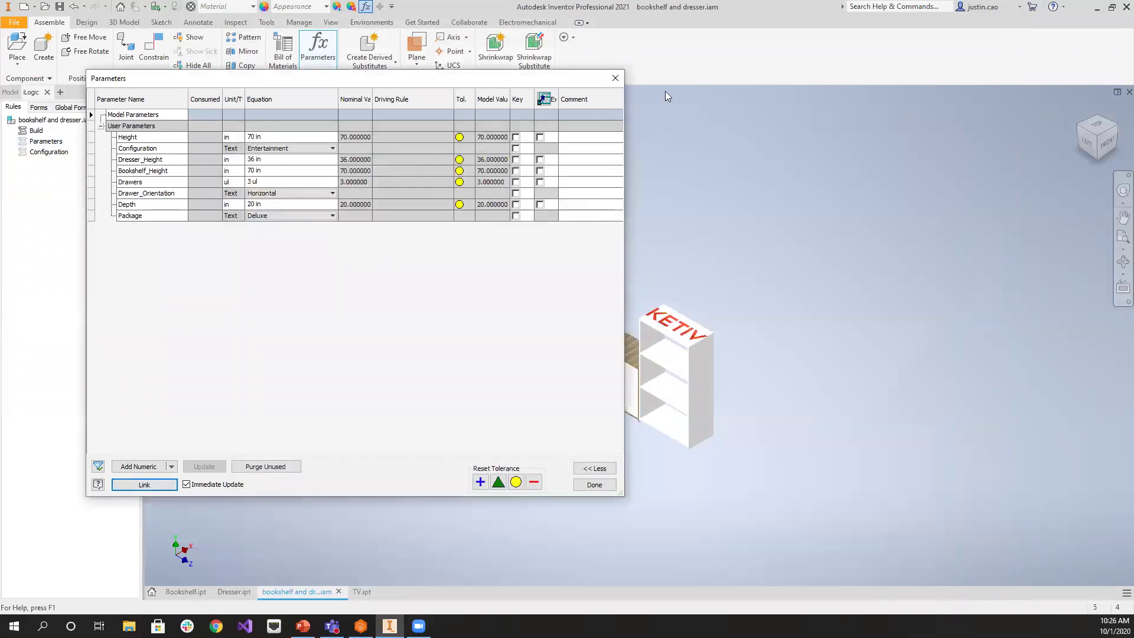
click(615, 77)
In the Parameters rule, uncomment the two lines that drive Bookshelf:1's Bookshelf_Height and Dresser:1's Dresser_Height from Height
right_click(58, 144)
click(107, 162)
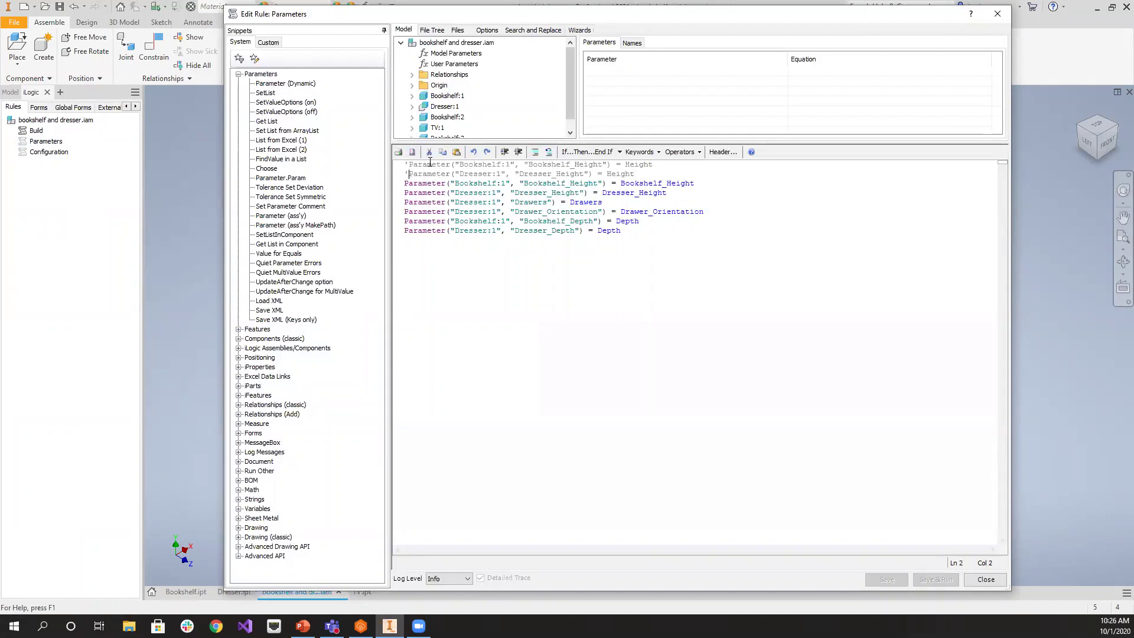
double_click(685, 184)
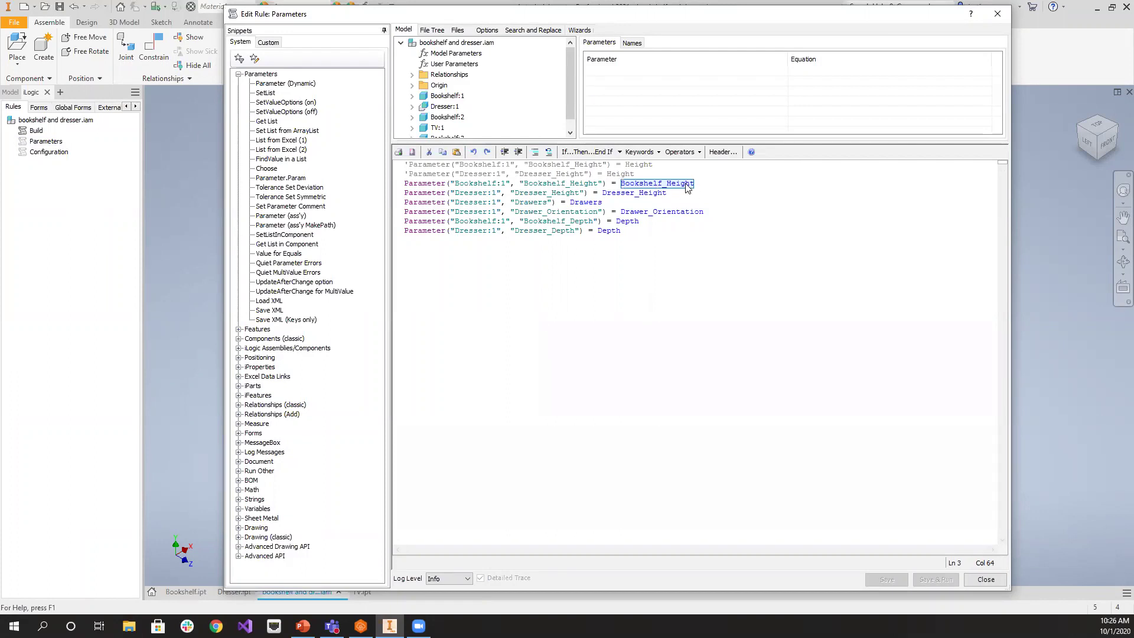
click(415, 174)
key(Home)
key(Delete)
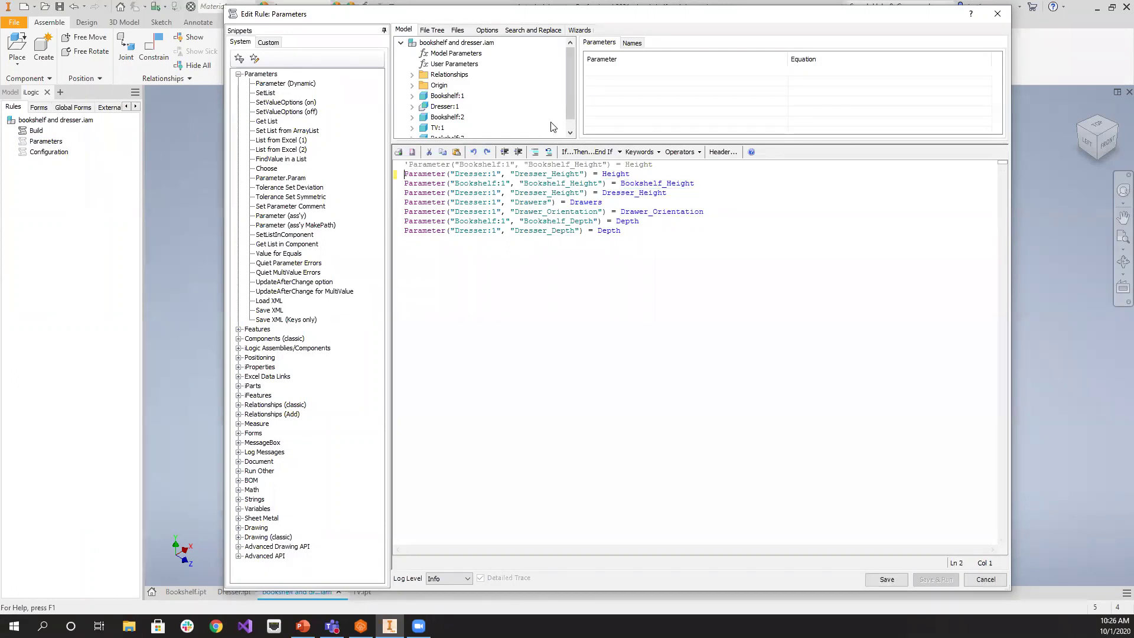
key(BackSpace)
key(BackSpace)
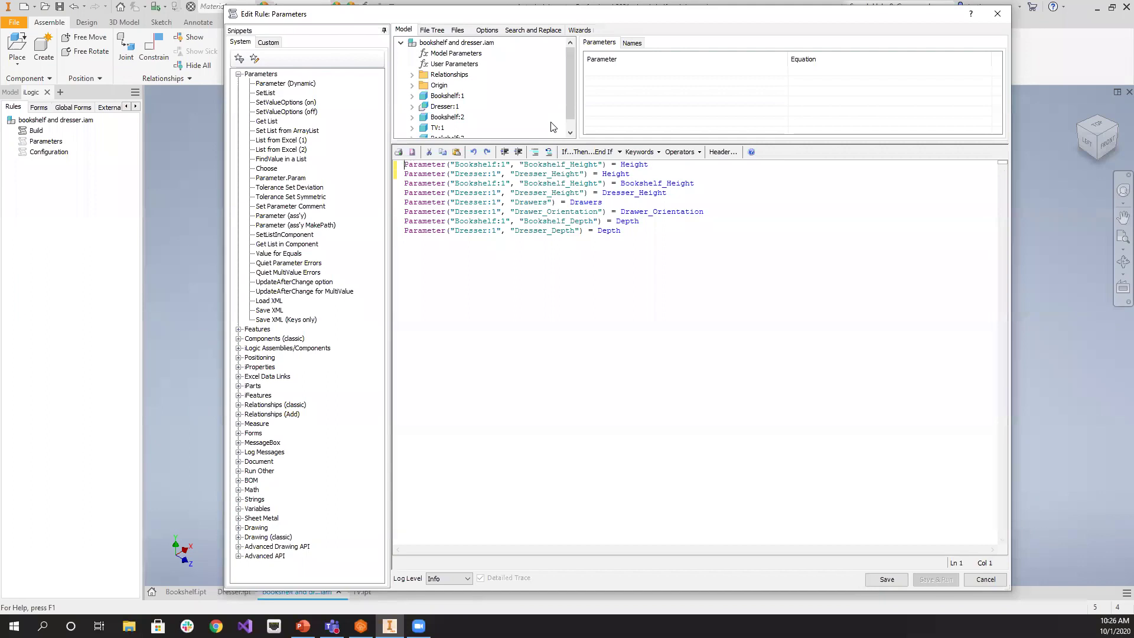
Comment out the rule line that passes Bookshelf_Height to Bookshelf:1 and discard all edits to the rule
text(')
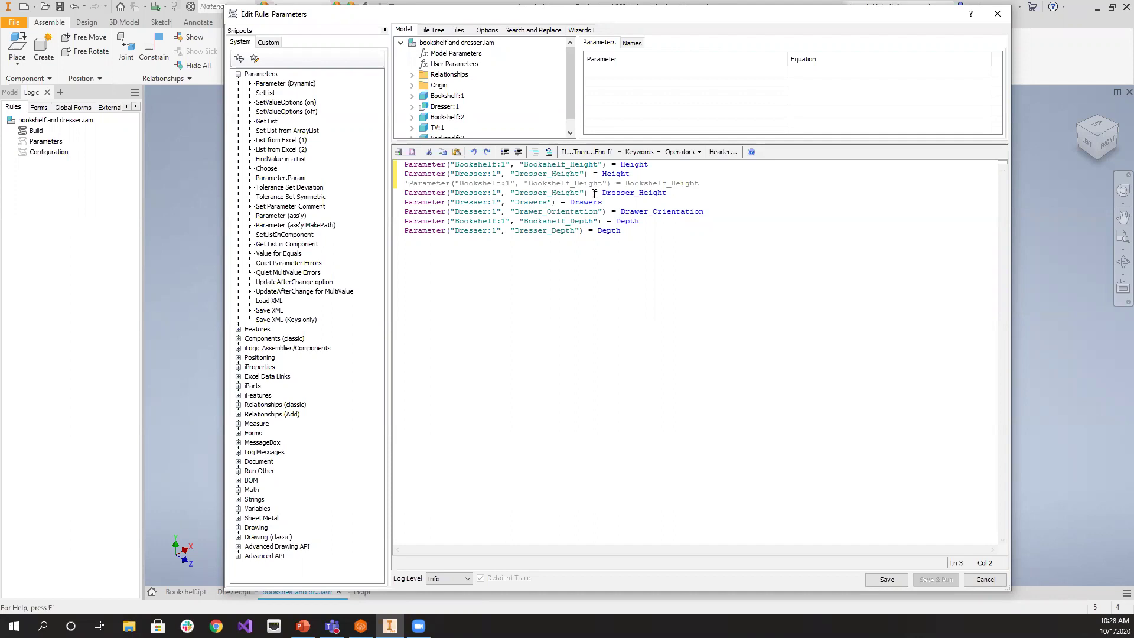
click(986, 580)
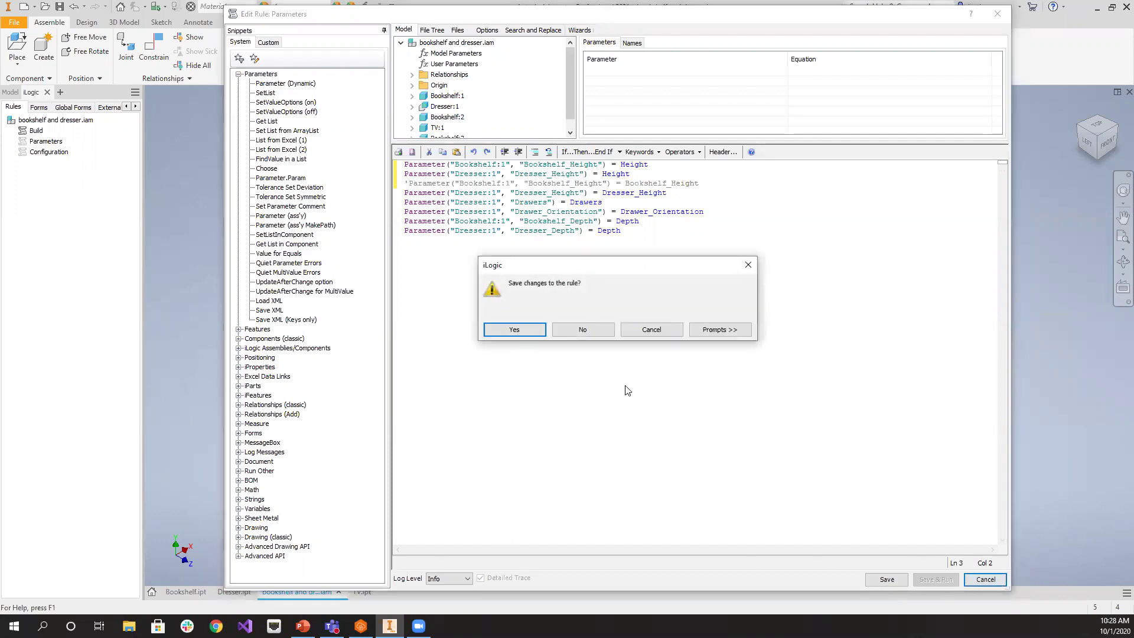
click(563, 333)
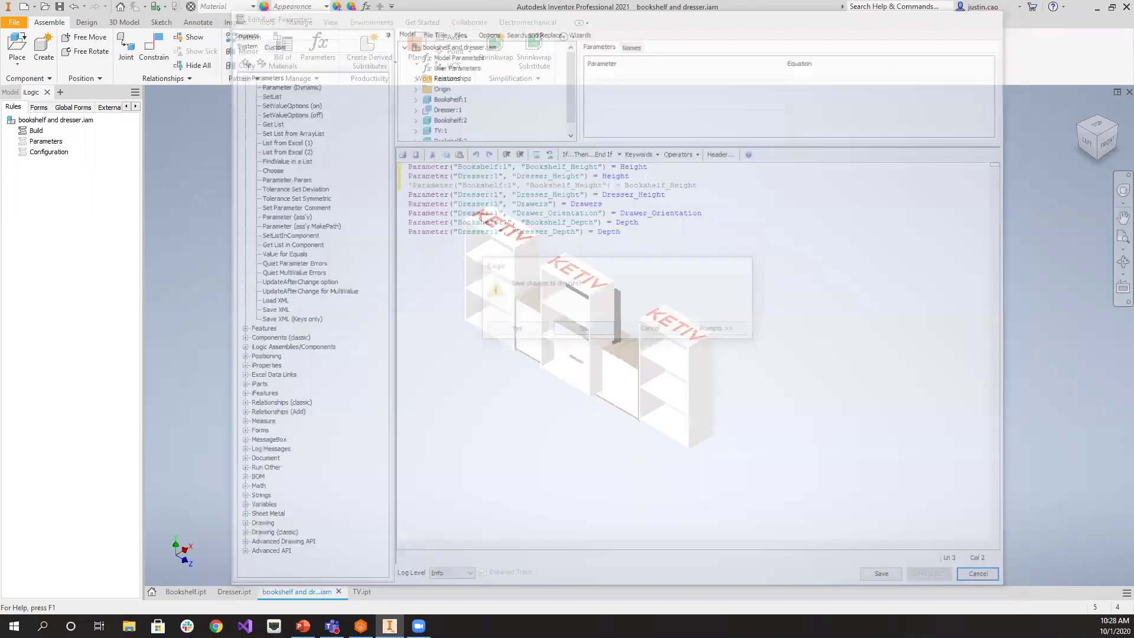
Open the Configuration rule of Bookshelf.ipt to examine its shelf height and Extrusion6 conditions, and close it
click(187, 592)
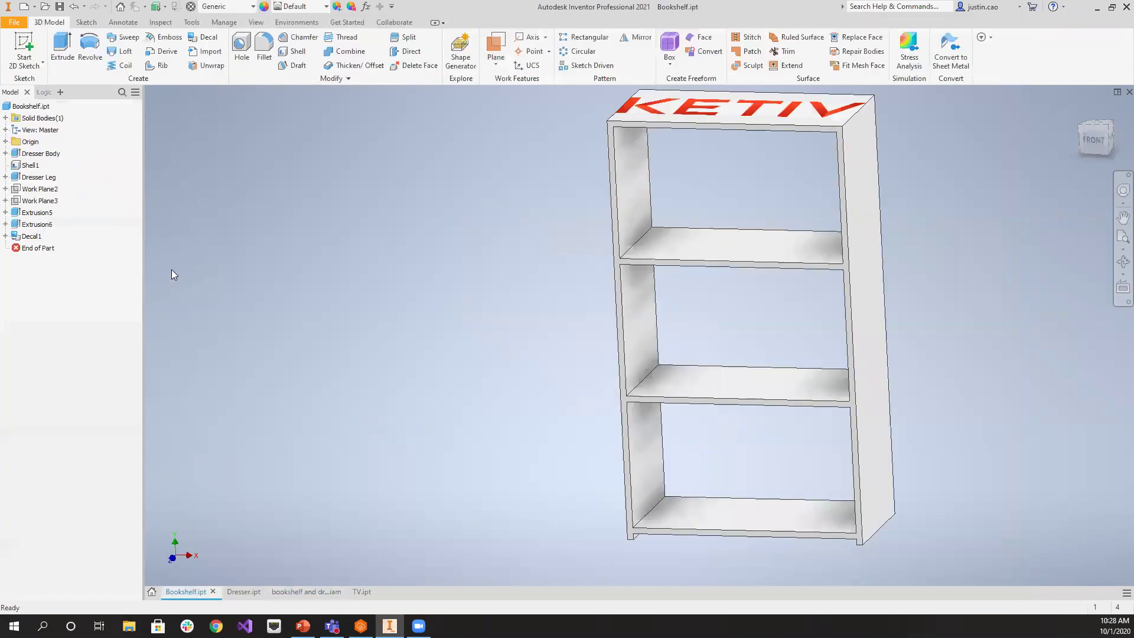
click(49, 92)
right_click(50, 132)
click(75, 149)
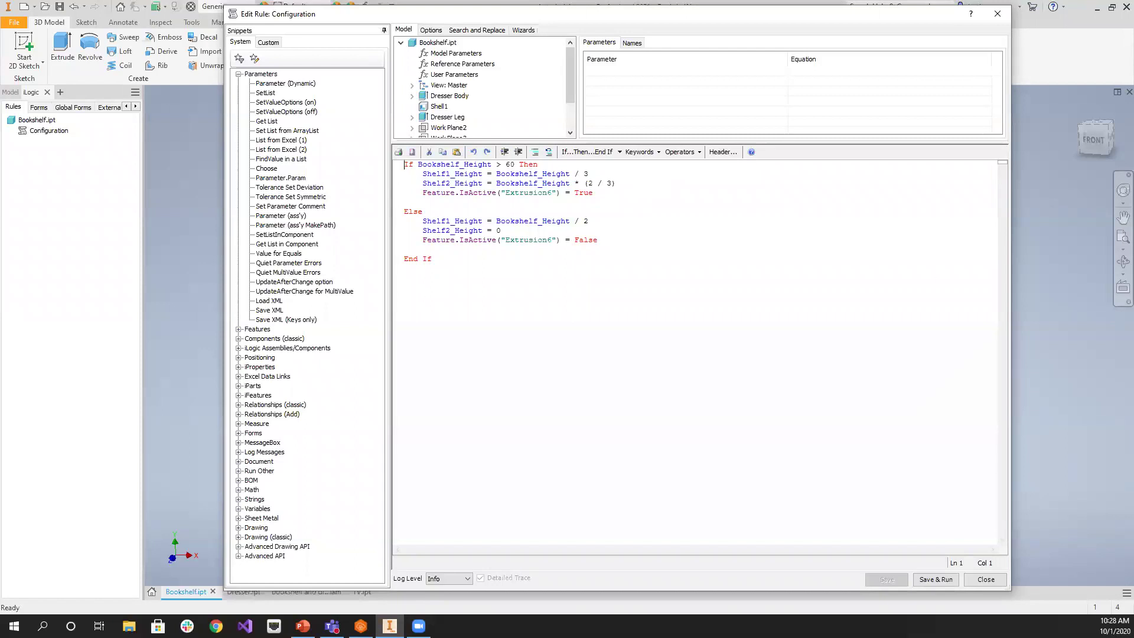
click(985, 579)
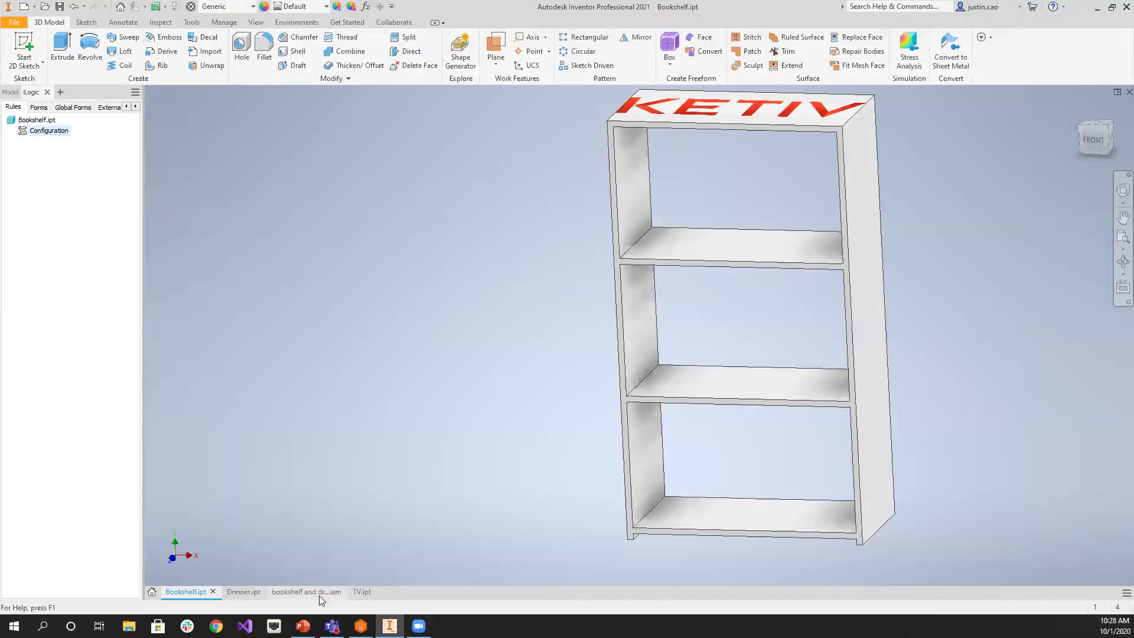
Set the bookshelf and dresser assembly's Bookshelf_Height to 59 in and try running the Build rule
click(299, 592)
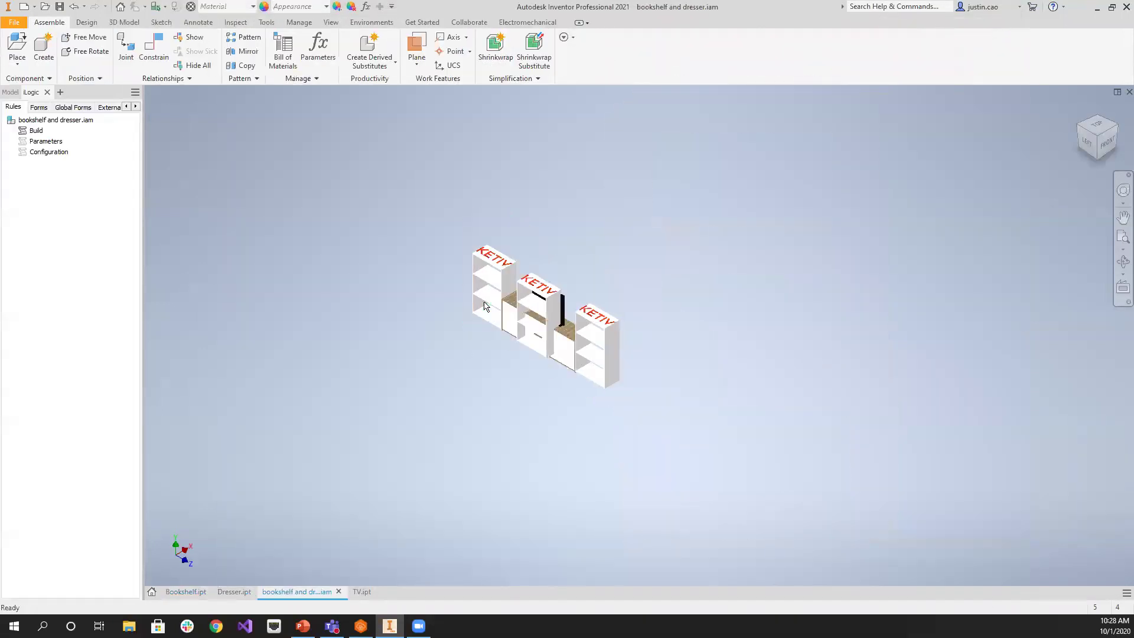
scroll(488, 288, up, 5)
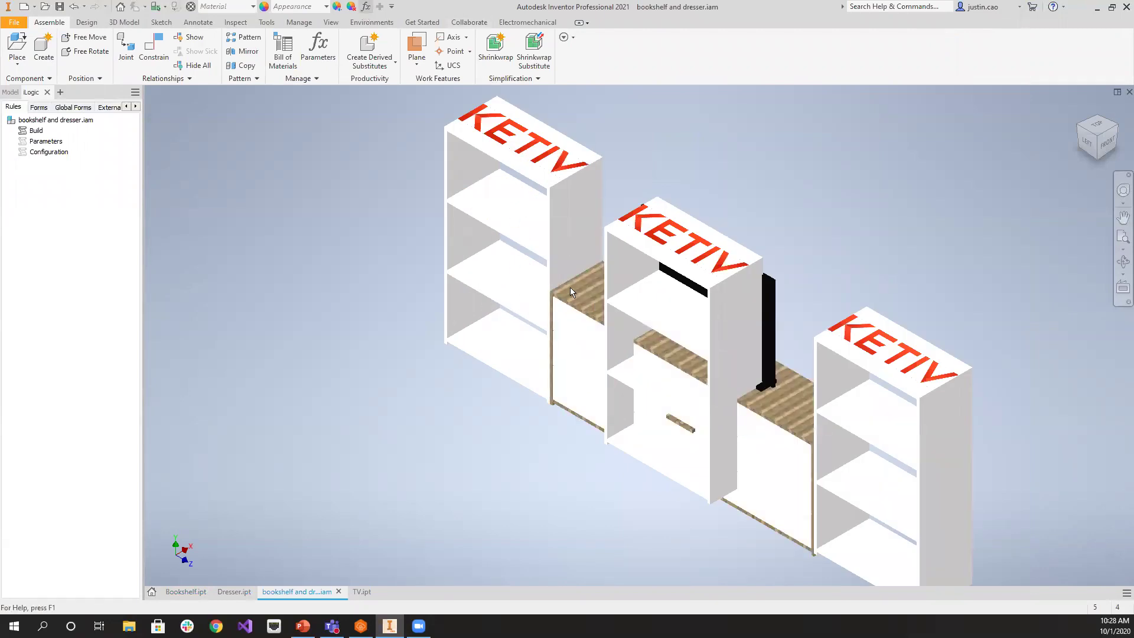
click(365, 7)
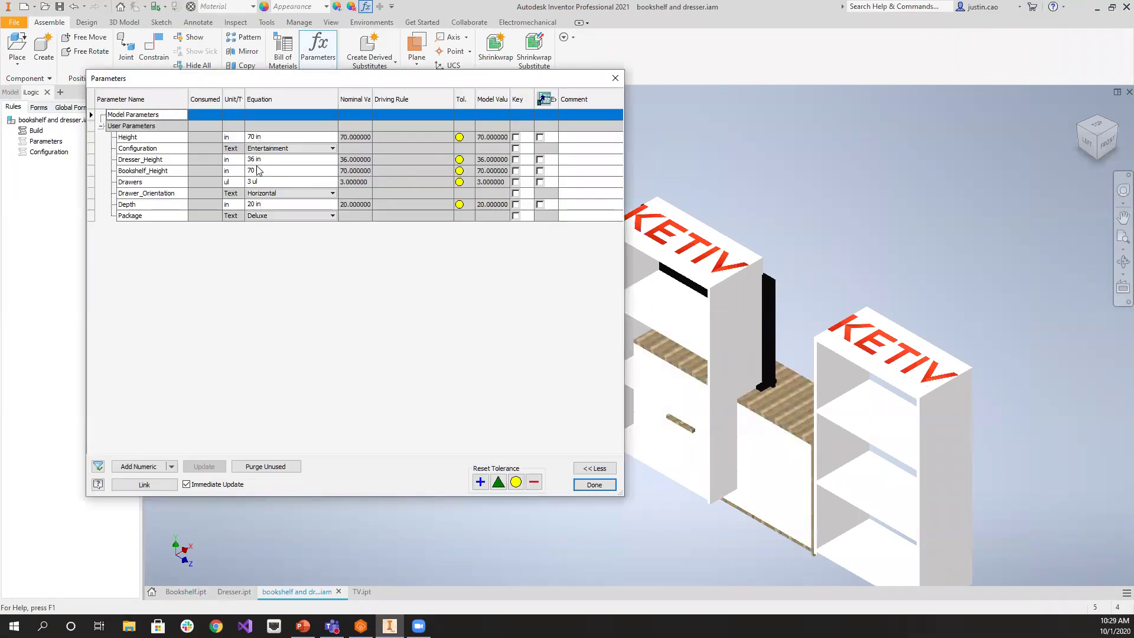
click(257, 171)
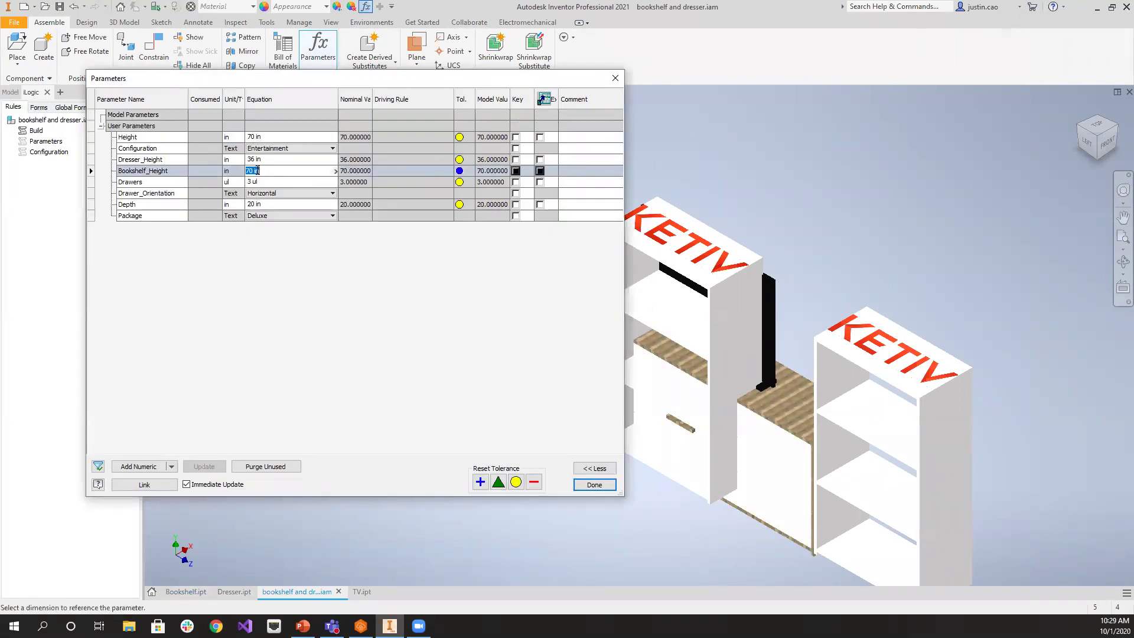
text(59)
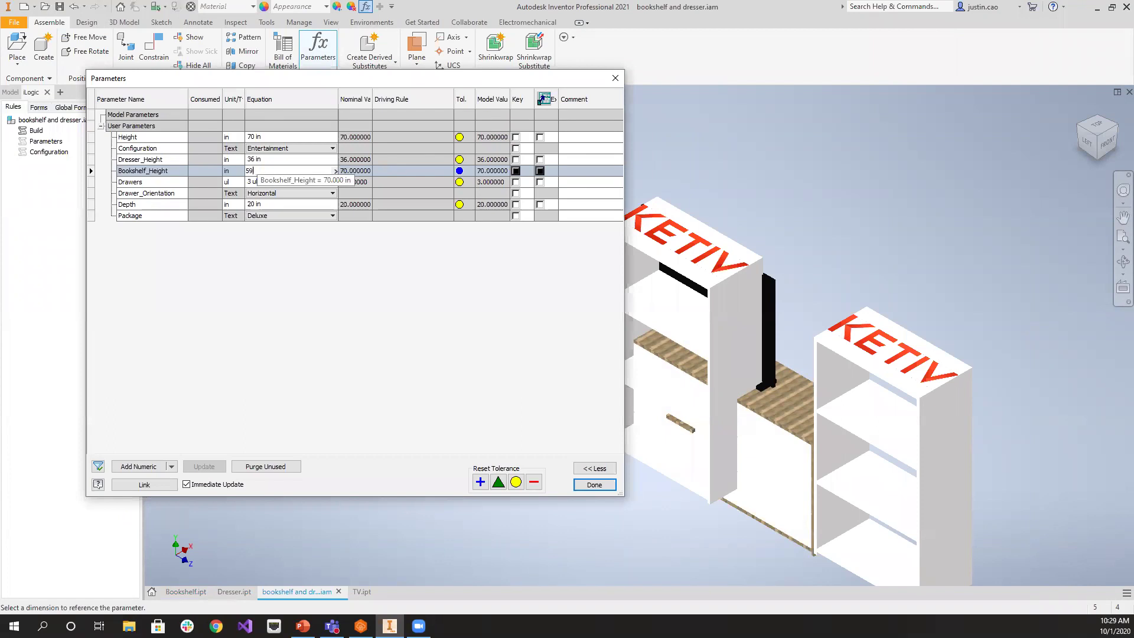
key(Return)
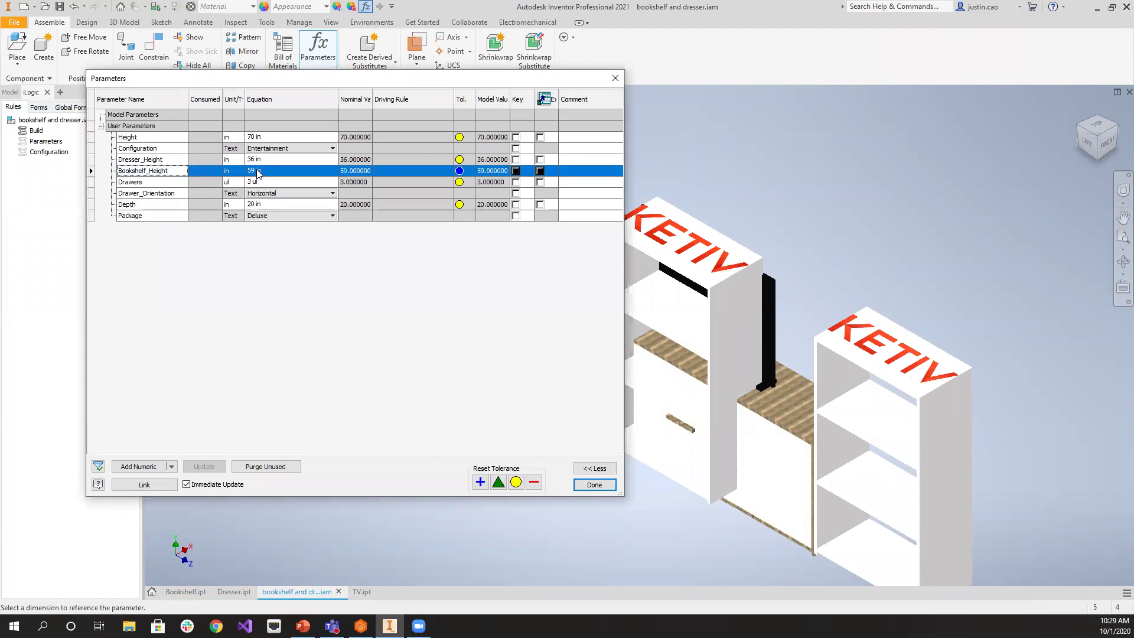
click(591, 485)
right_click(34, 130)
click(41, 135)
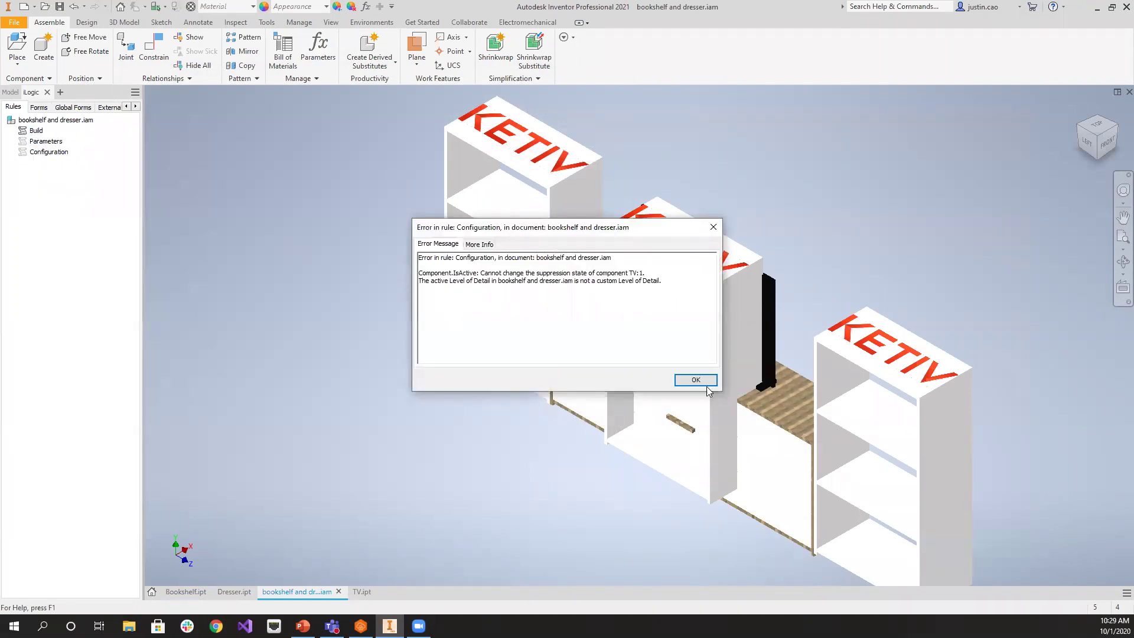
click(691, 379)
Activate the LevelofDetailConfiguration level of detail, saving the affected file, and run the Build rule
click(12, 91)
double_click(66, 255)
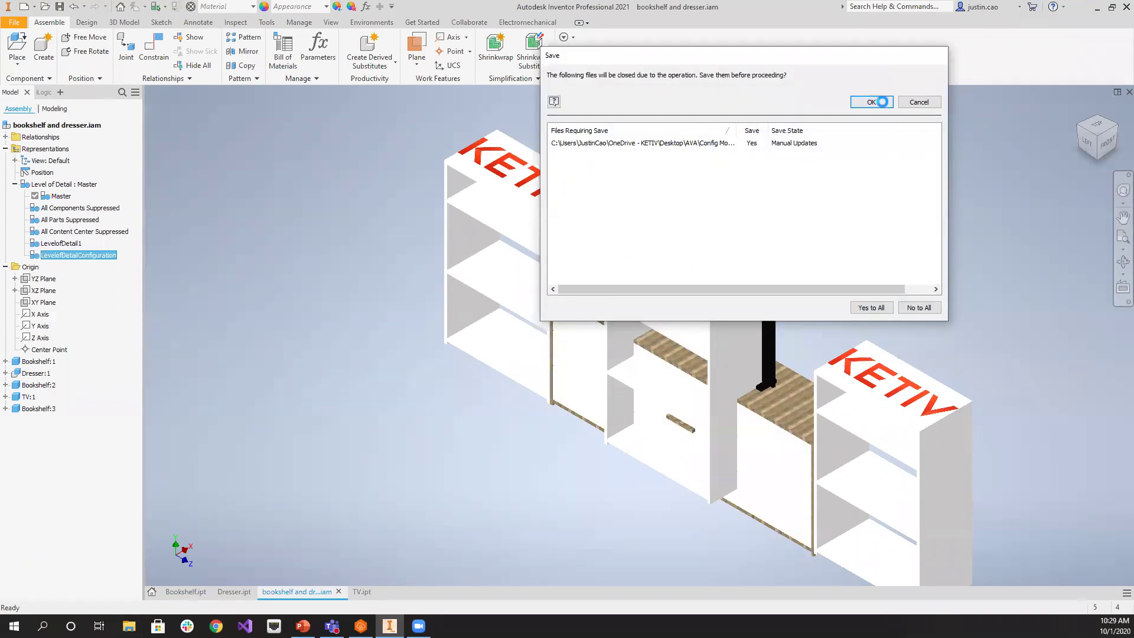
click(884, 104)
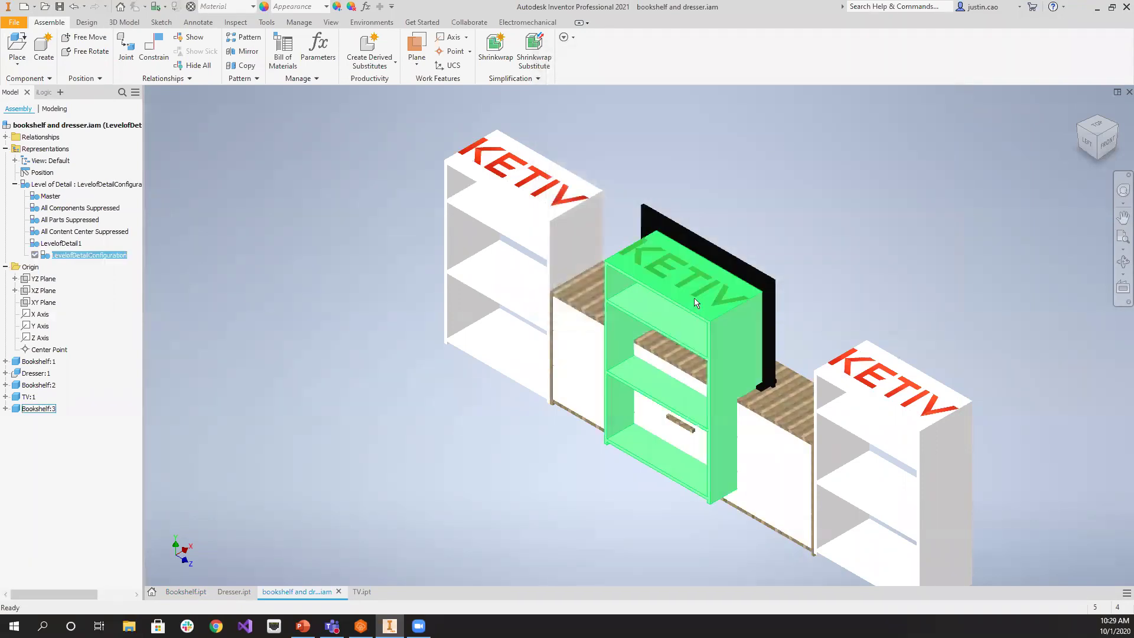
click(45, 92)
right_click(39, 133)
click(66, 140)
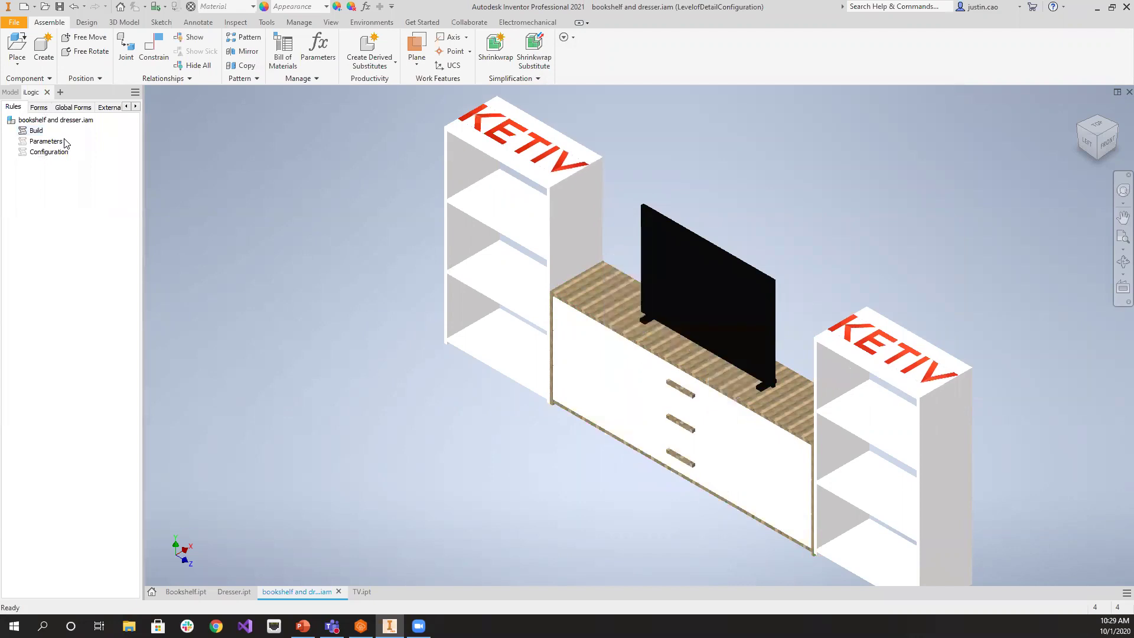
Set Bookshelf_Height to 59 in under the custom level of detail and run the Build rule twice
click(366, 6)
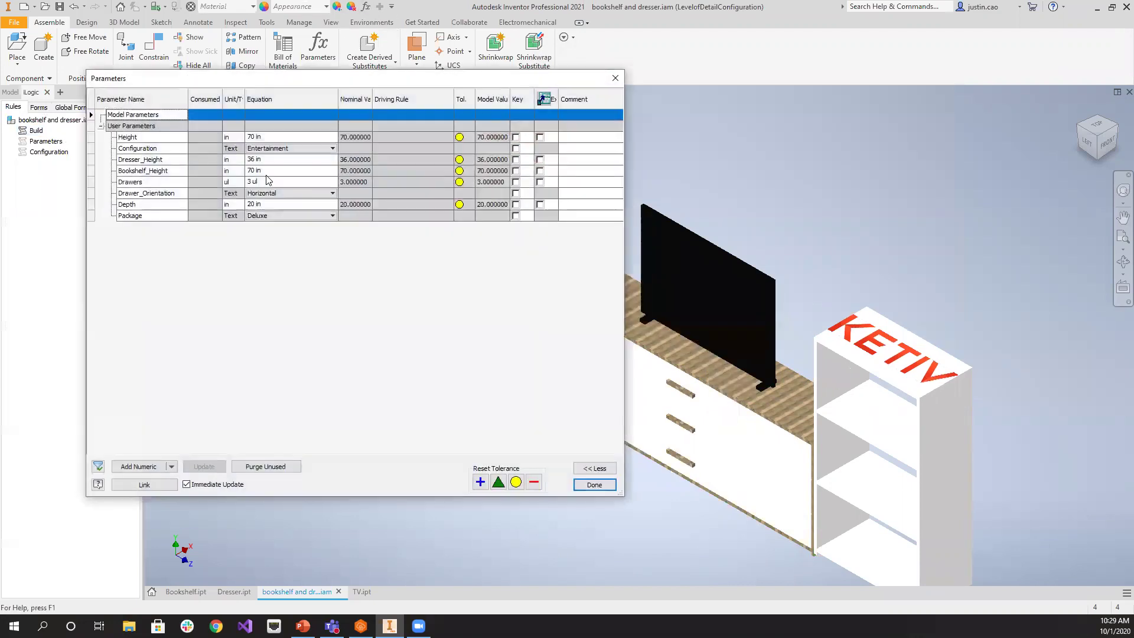
click(257, 171)
text(59)
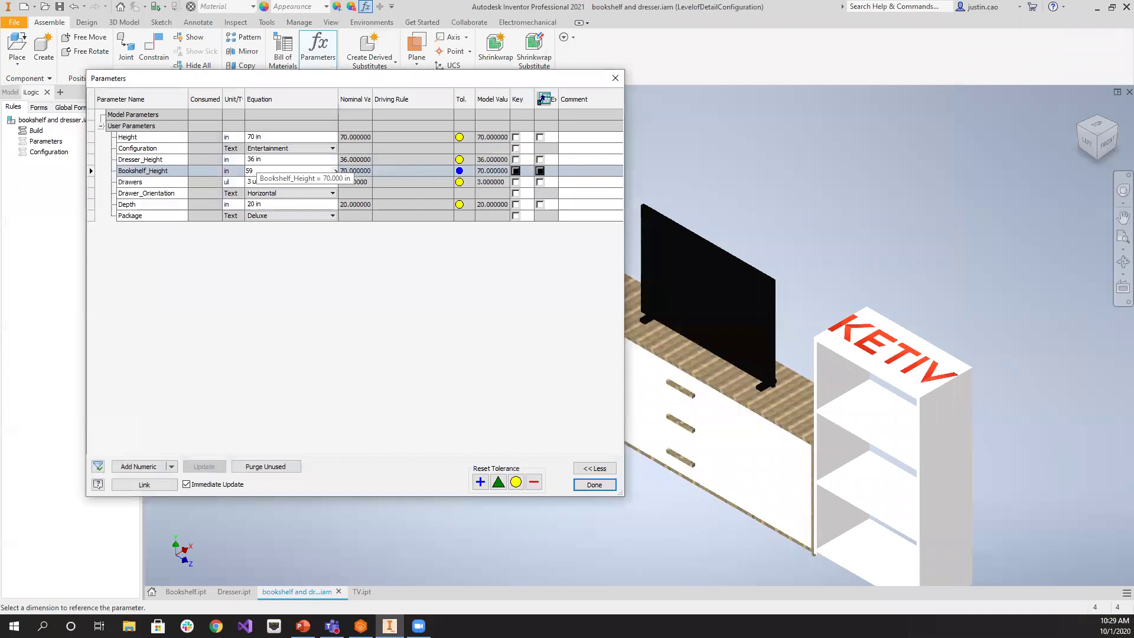
key(Return)
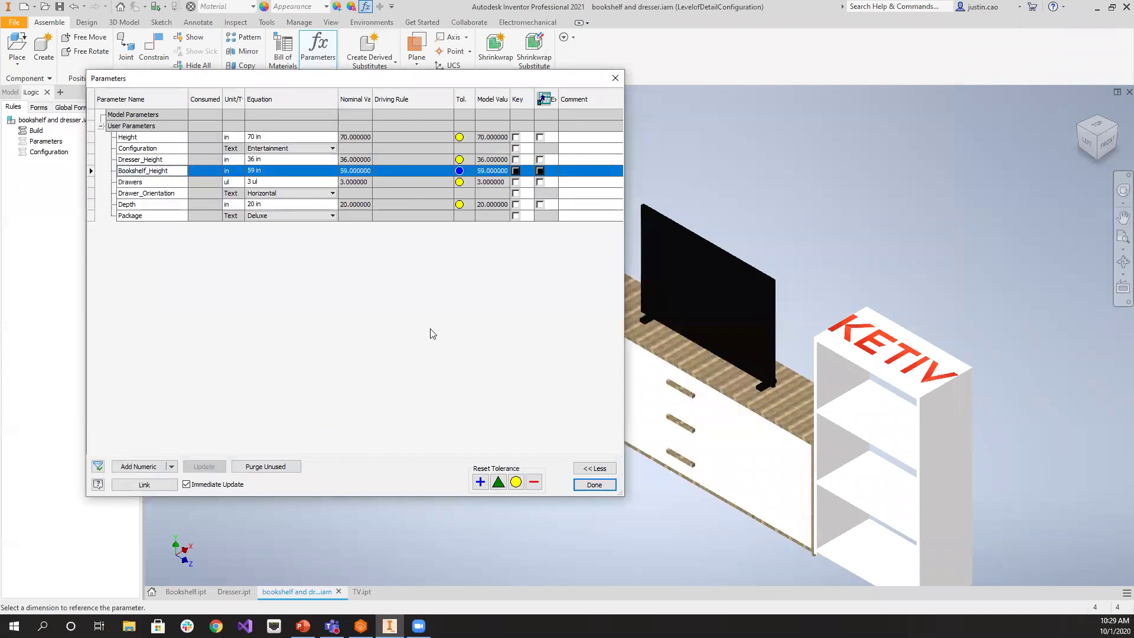
key(Return)
right_click(49, 132)
click(84, 140)
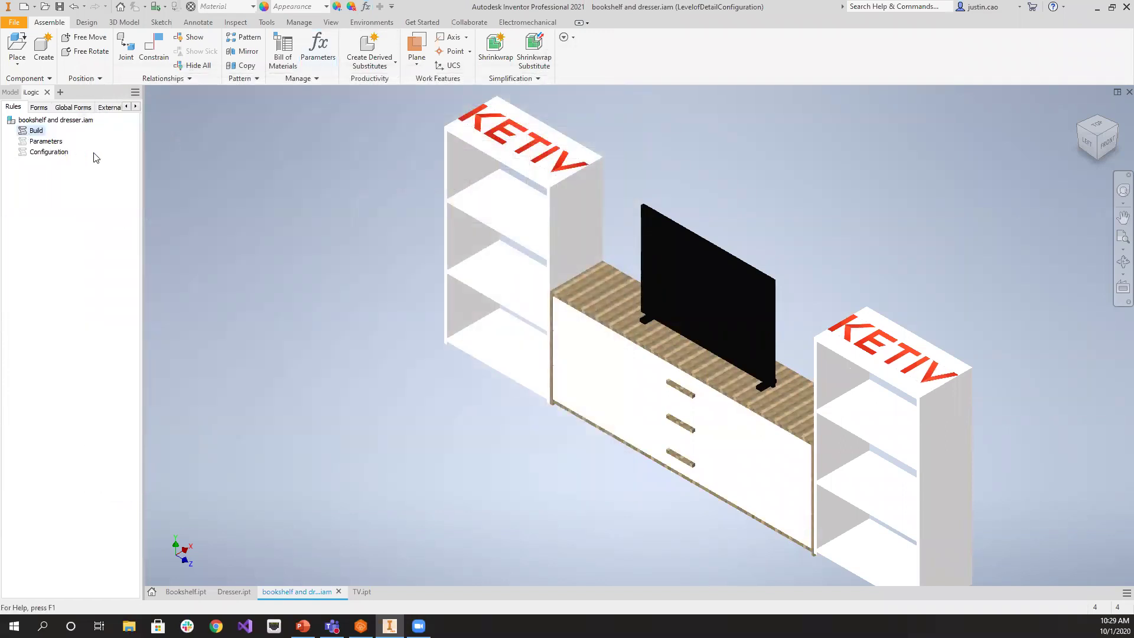
right_click(33, 133)
click(50, 136)
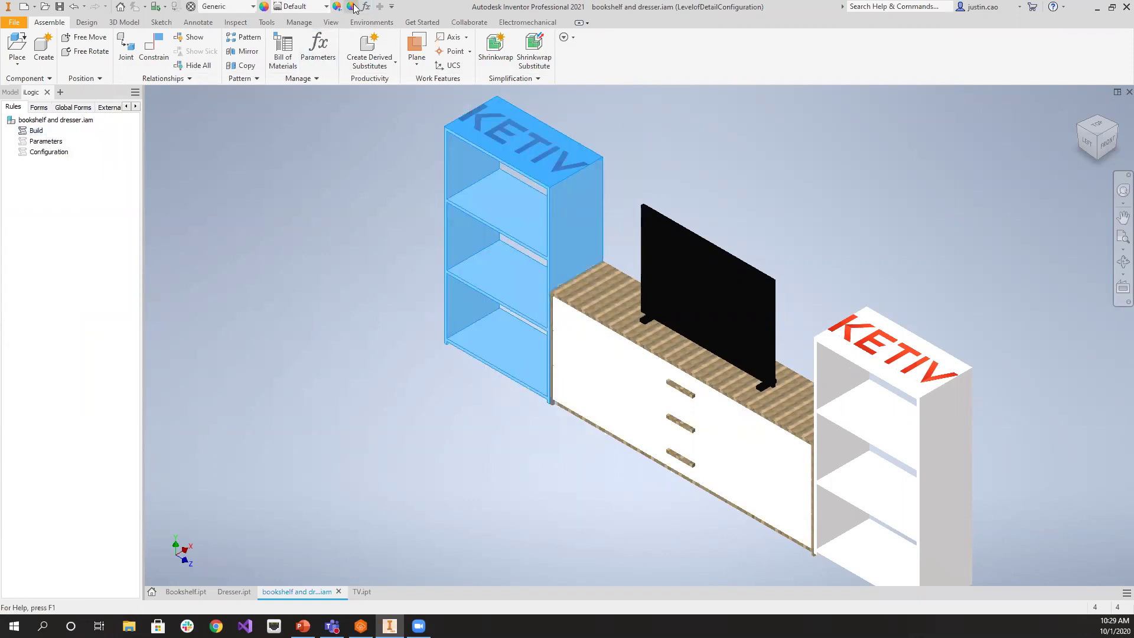
Re-enter 59 in as the assembly's Bookshelf_Height and close the parameters
click(264, 170)
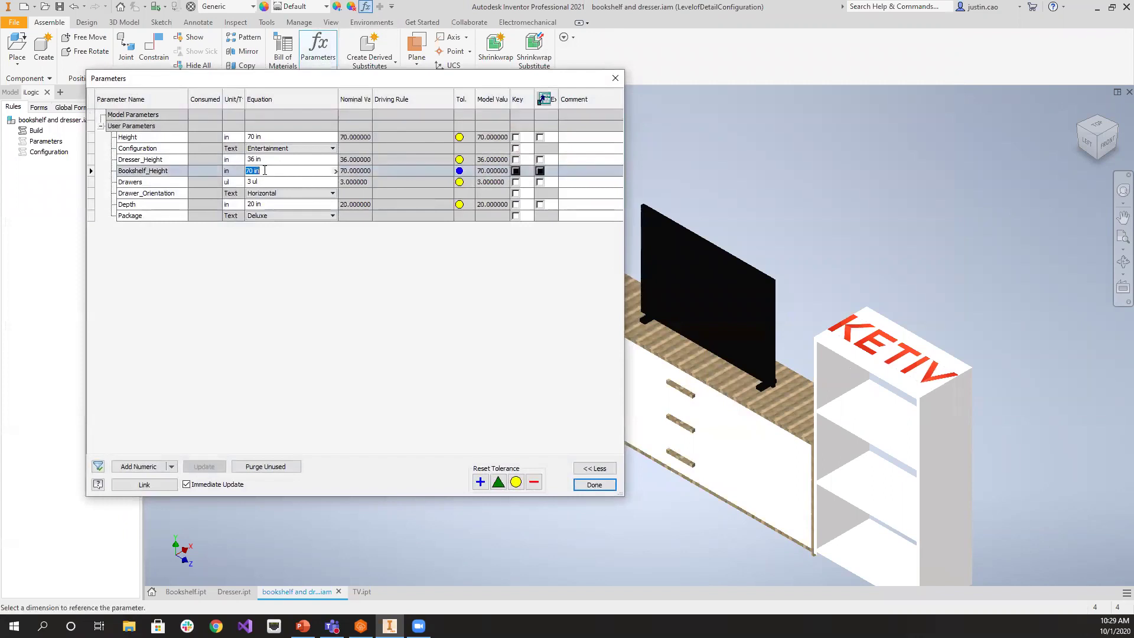
text(59)
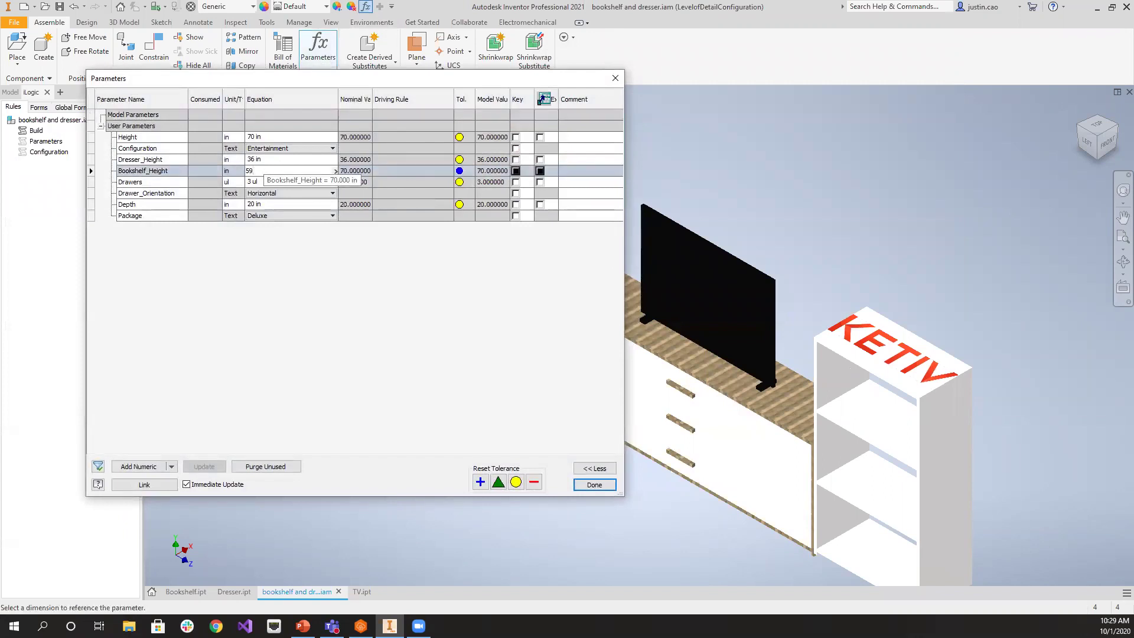
key(Return)
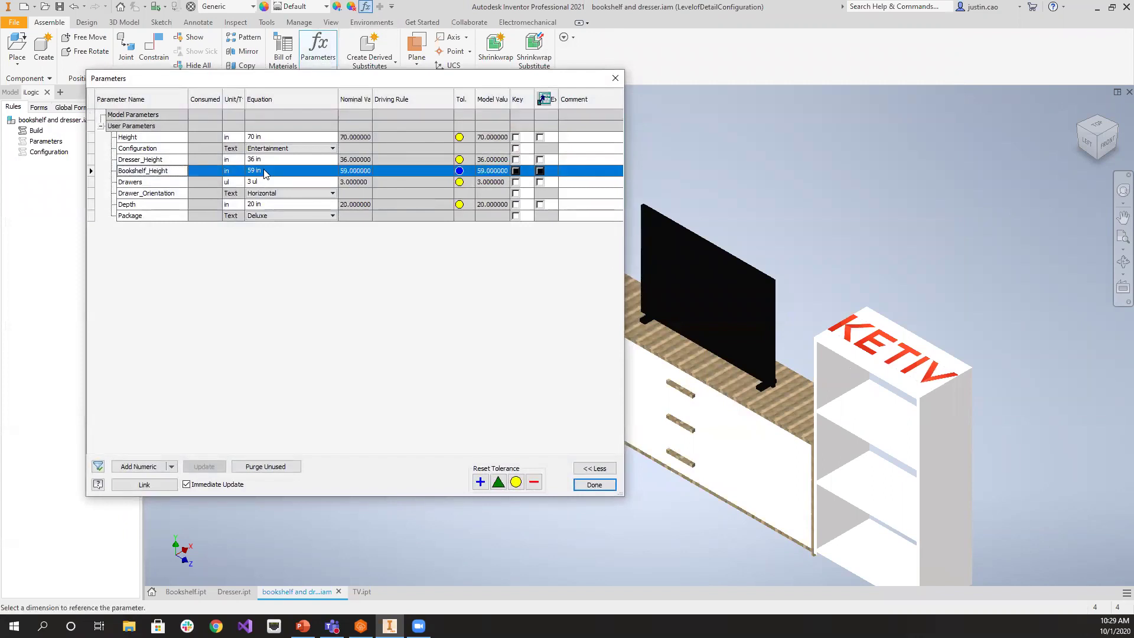
click(615, 78)
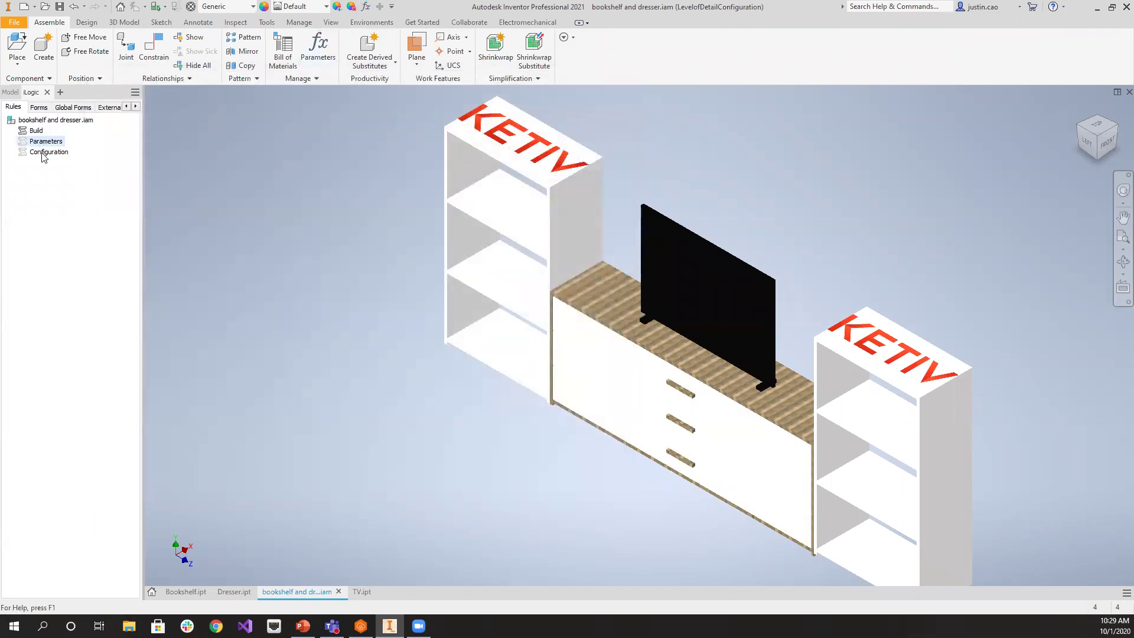
Change the Entertainment case's Bookshelf_Height to 59 in in the assembly's Configuration rule, save it and run the Build rule
click(73, 172)
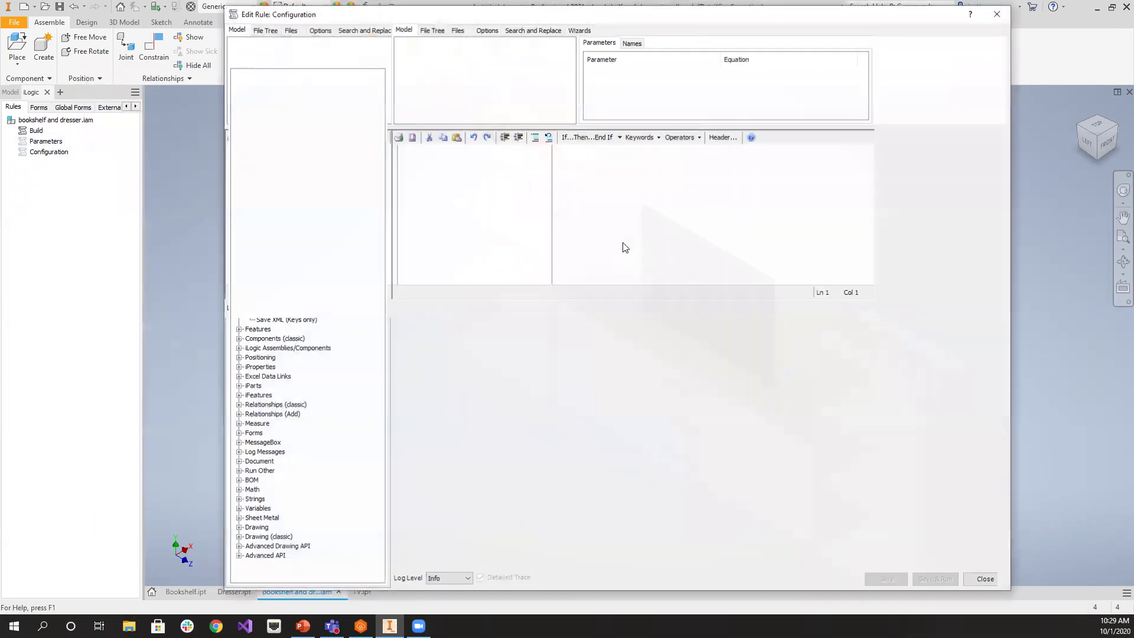
double_click(531, 240)
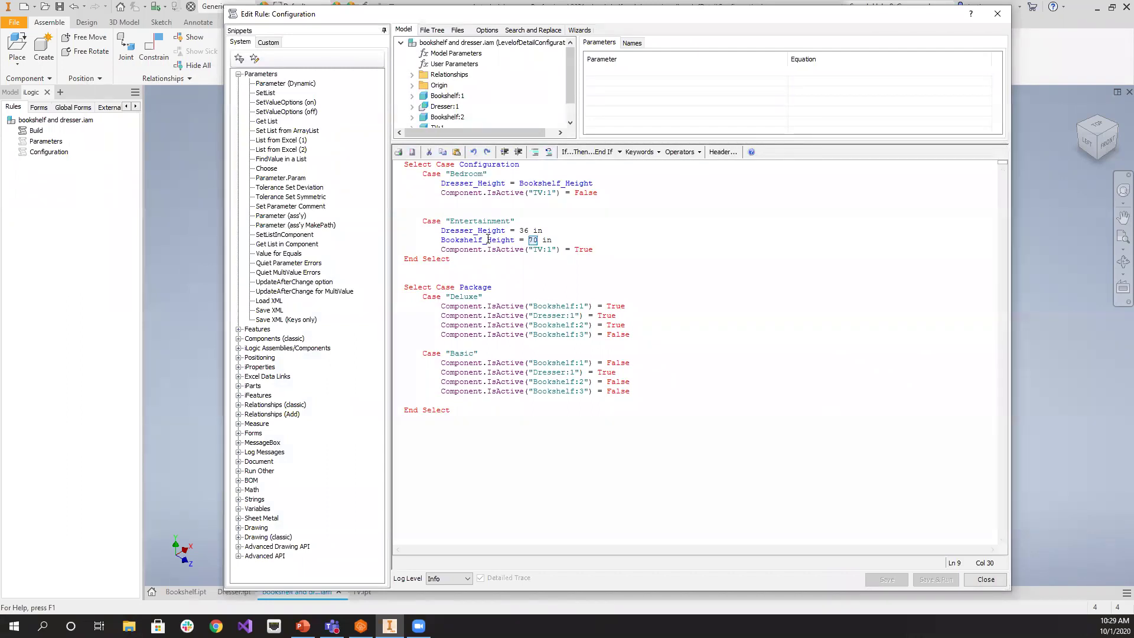
text(59)
click(831, 333)
click(886, 580)
key(Escape)
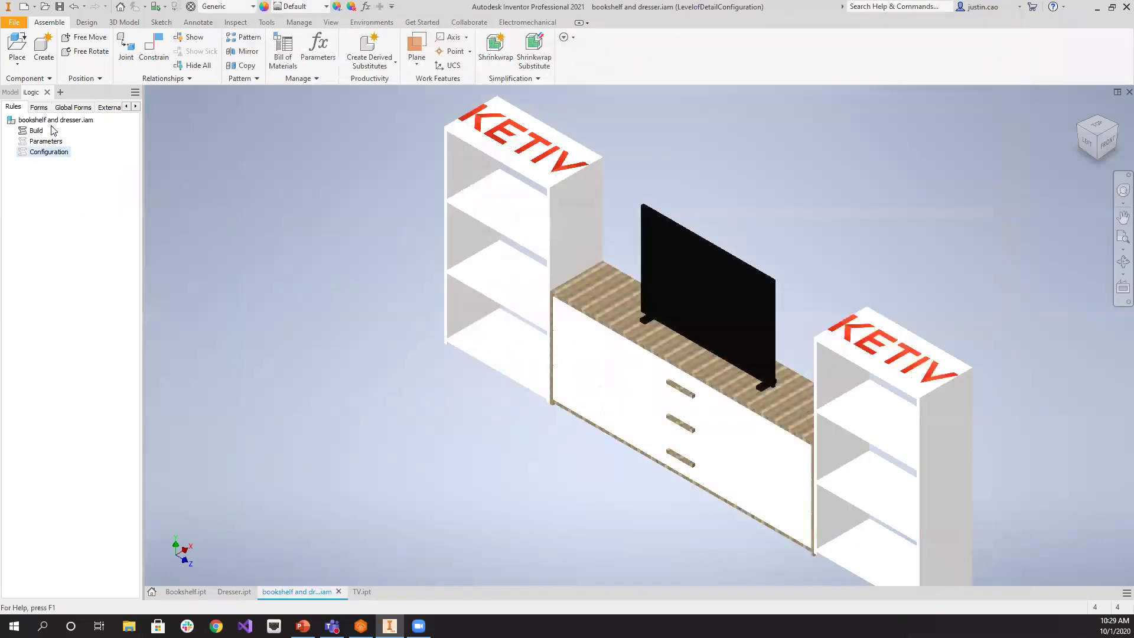
right_click(39, 130)
click(65, 139)
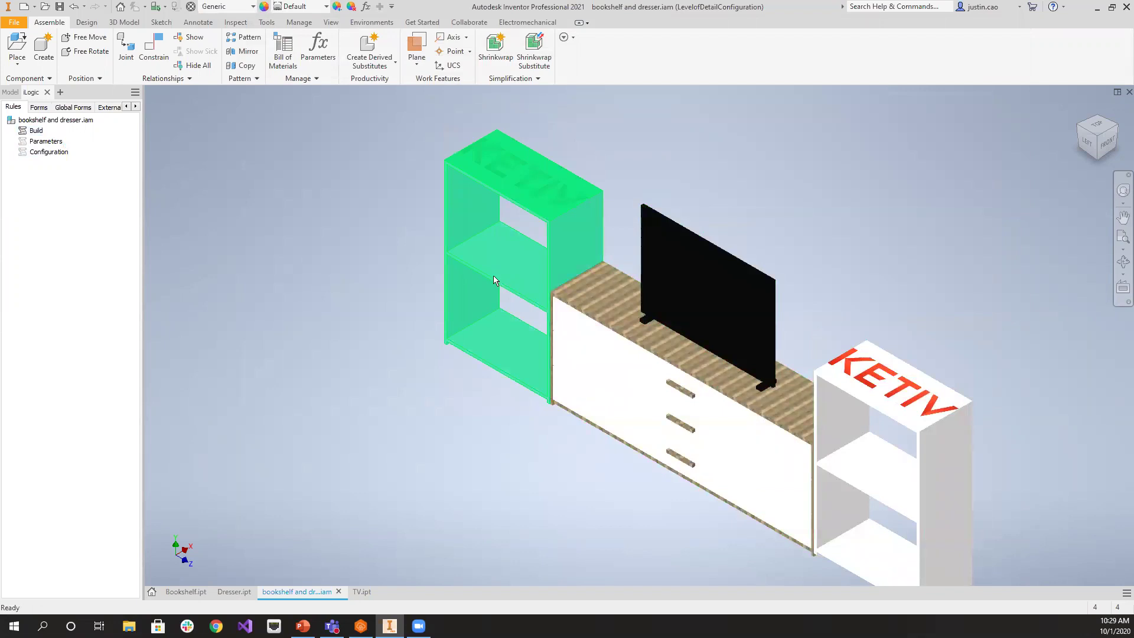
Check the Bookshelf_Height value in the parameters of the Bookshelf.ipt part and close them without changes
click(502, 246)
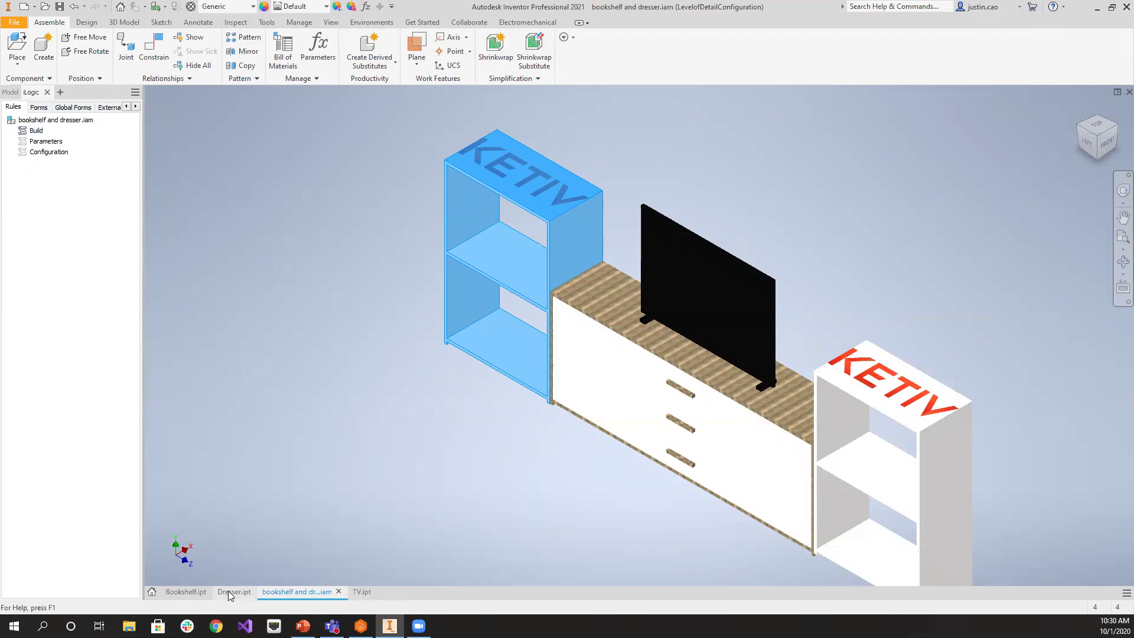
click(190, 593)
click(365, 6)
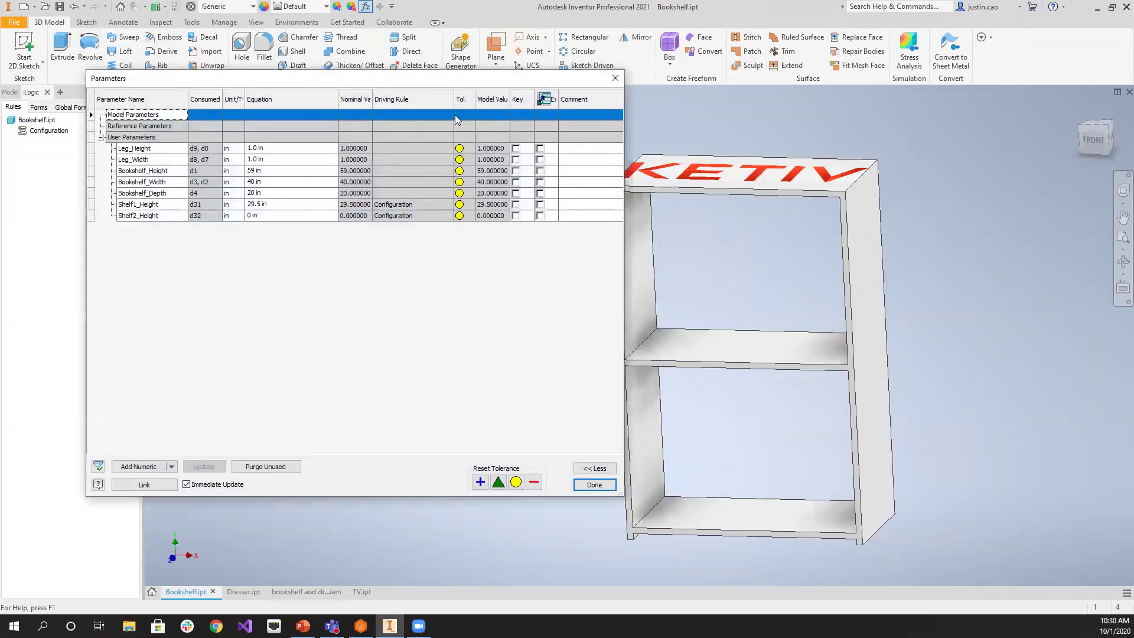
click(615, 78)
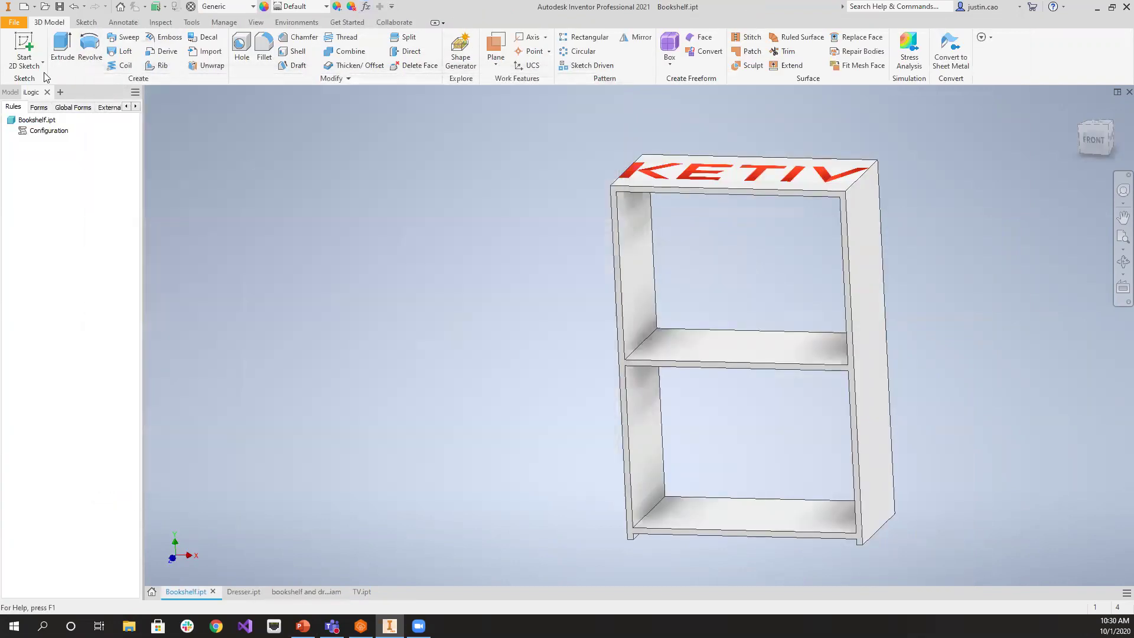
click(365, 6)
click(150, 171)
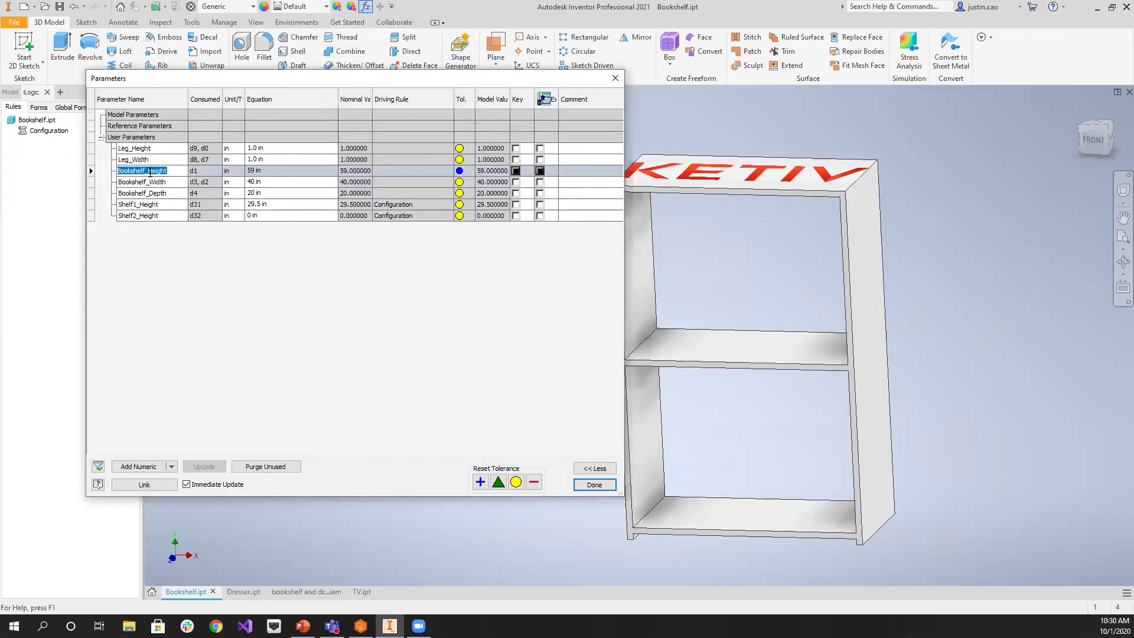
click(594, 485)
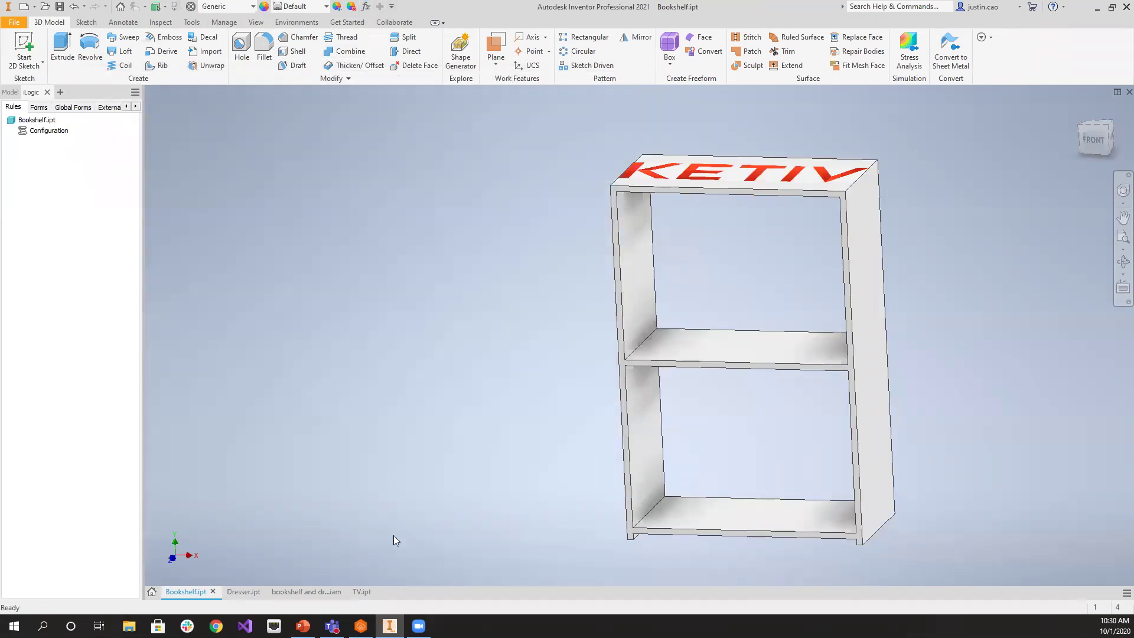
Return to the bookshelf and dresser assembly and check Bookshelf_Height in its user parameters
click(298, 592)
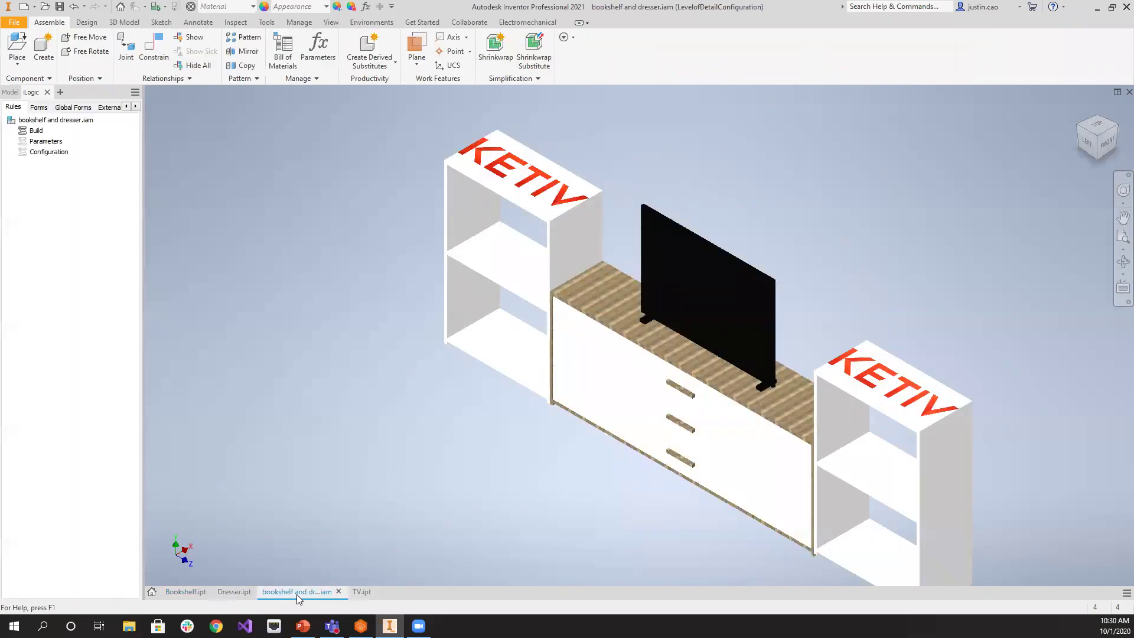
click(366, 6)
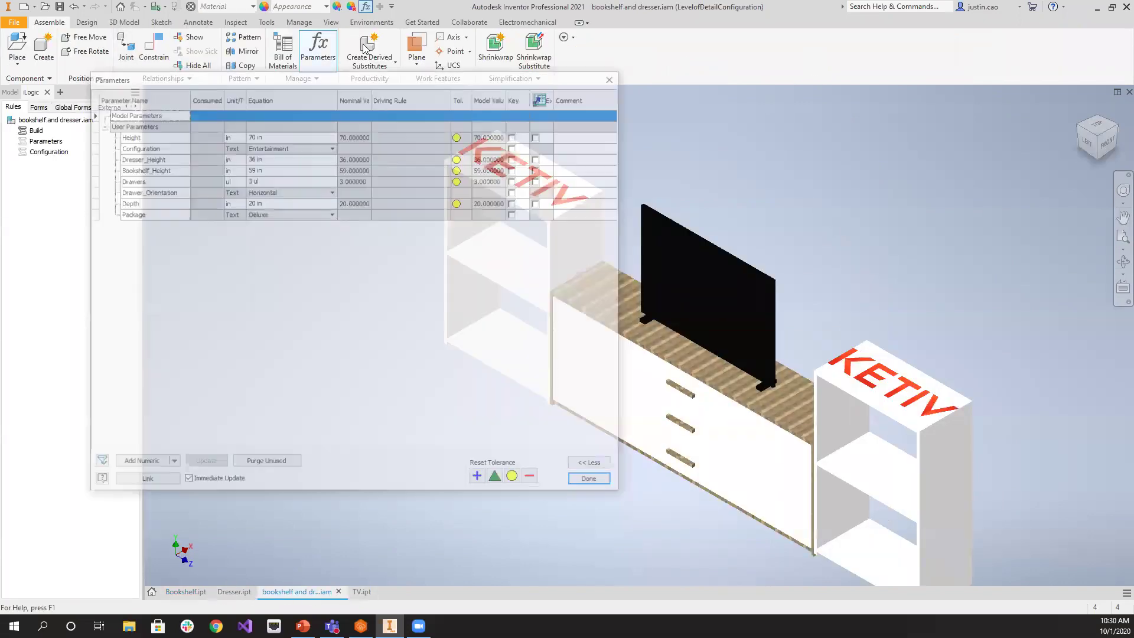
click(281, 170)
click(281, 170)
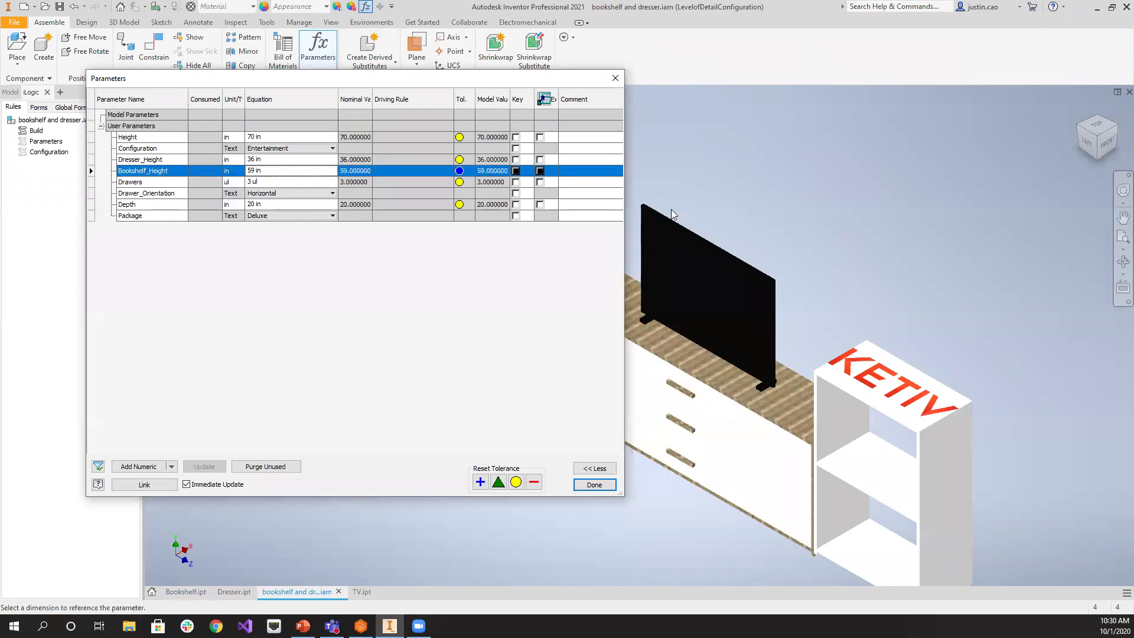
click(615, 78)
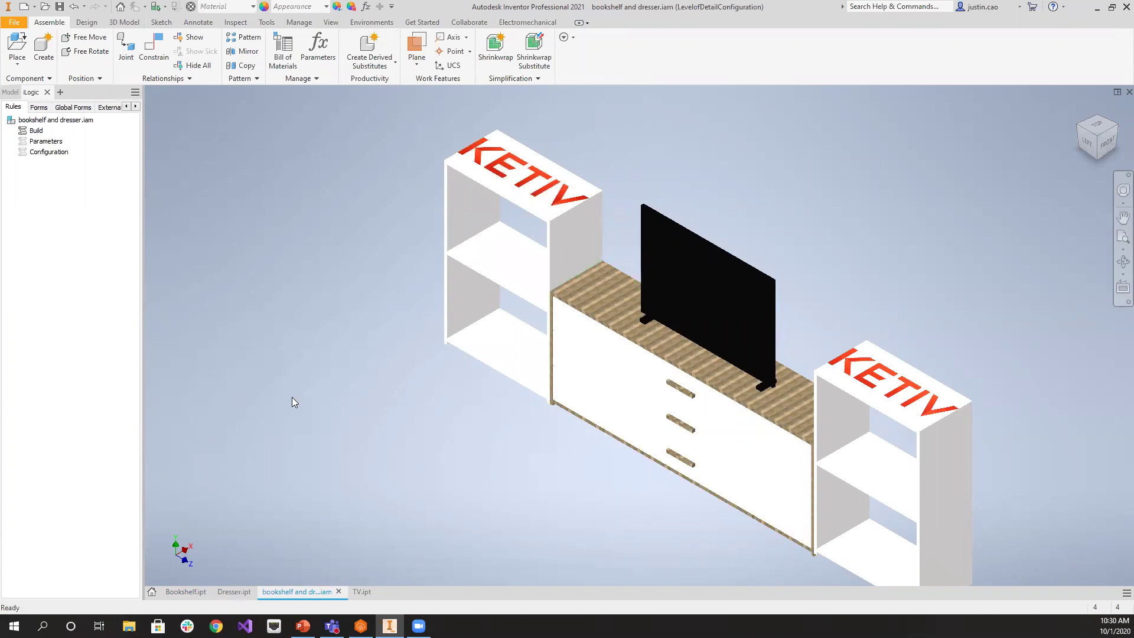
Review how the assembly's Parameters rule assigns Bookshelf_Height to Bookshelf:1, and close the rule unchanged
right_click(45, 141)
click(100, 162)
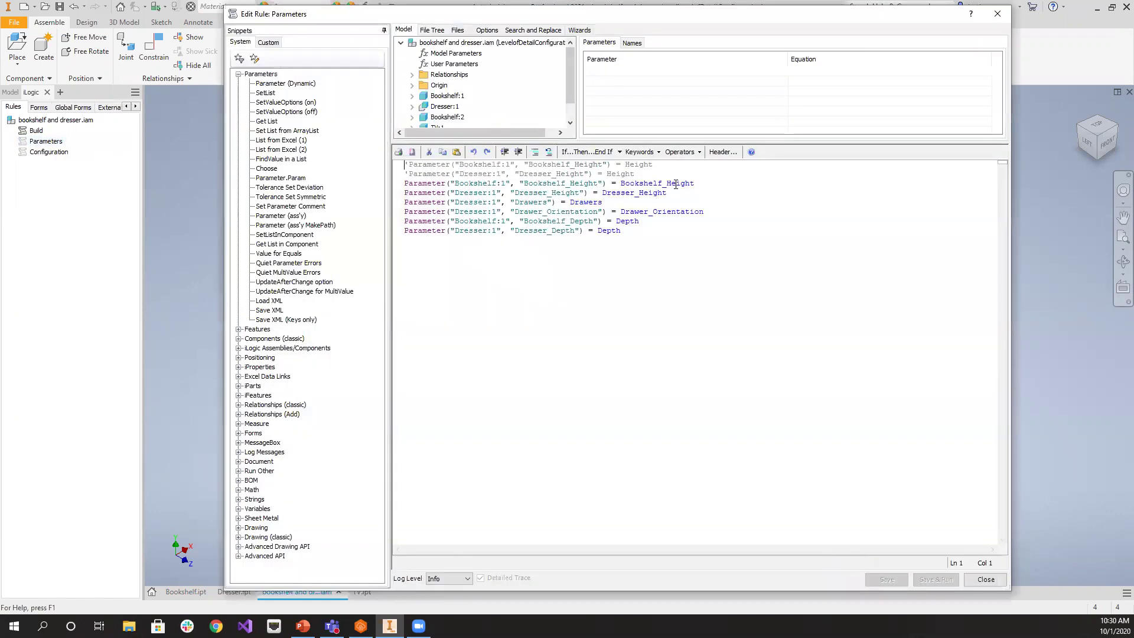
double_click(676, 185)
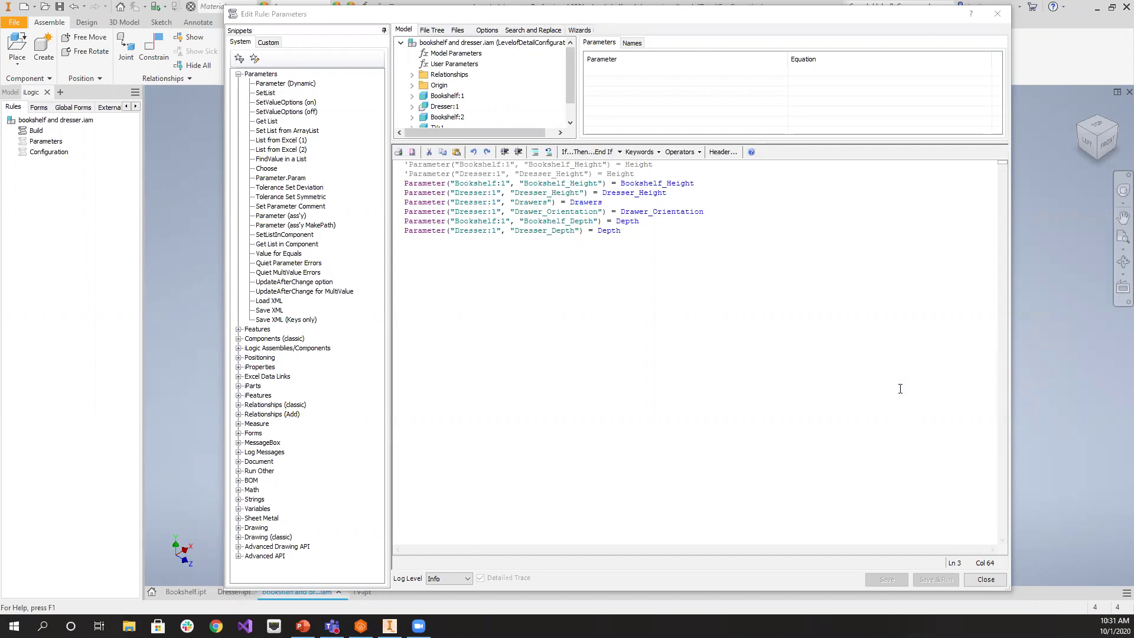
click(998, 579)
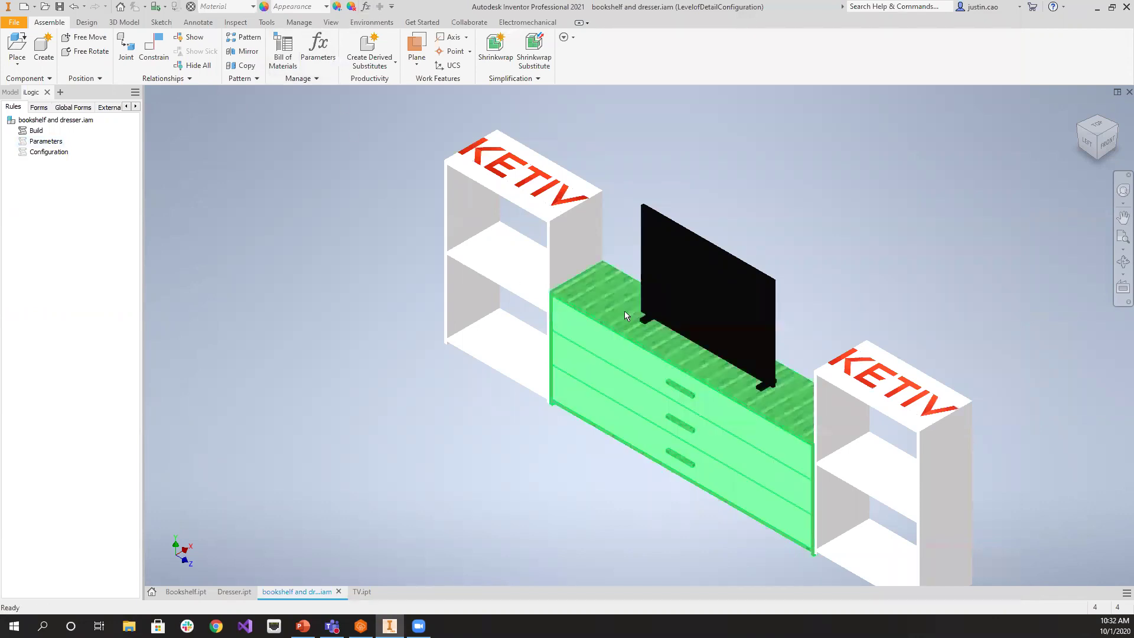
Run the assembly's Build rule again
right_click(36, 131)
click(69, 145)
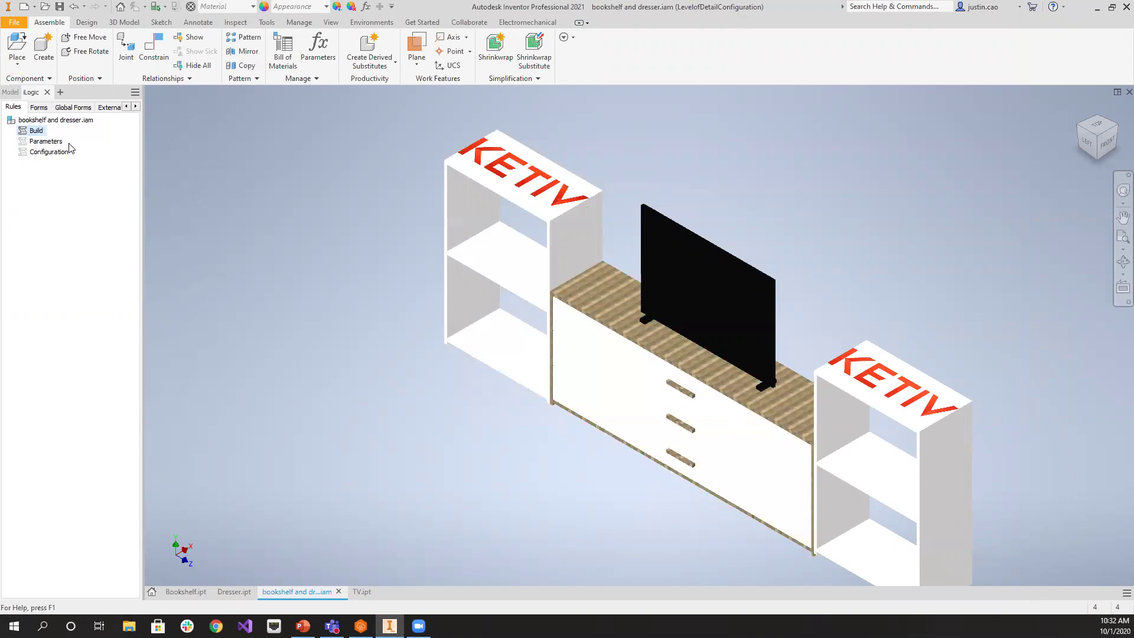
right_click(39, 131)
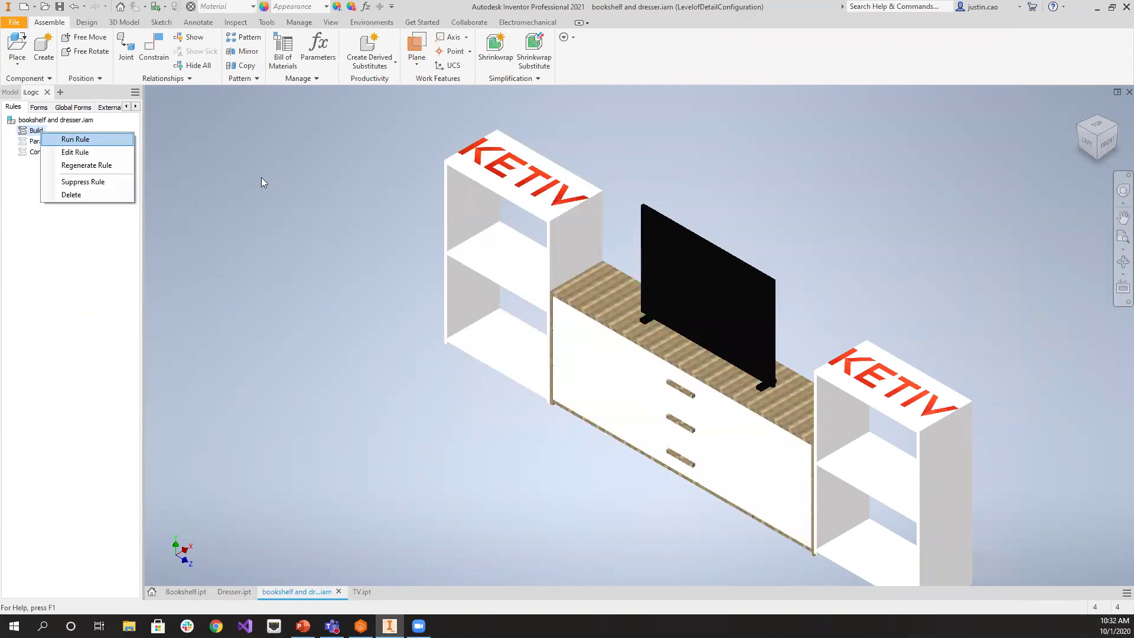
click(31, 185)
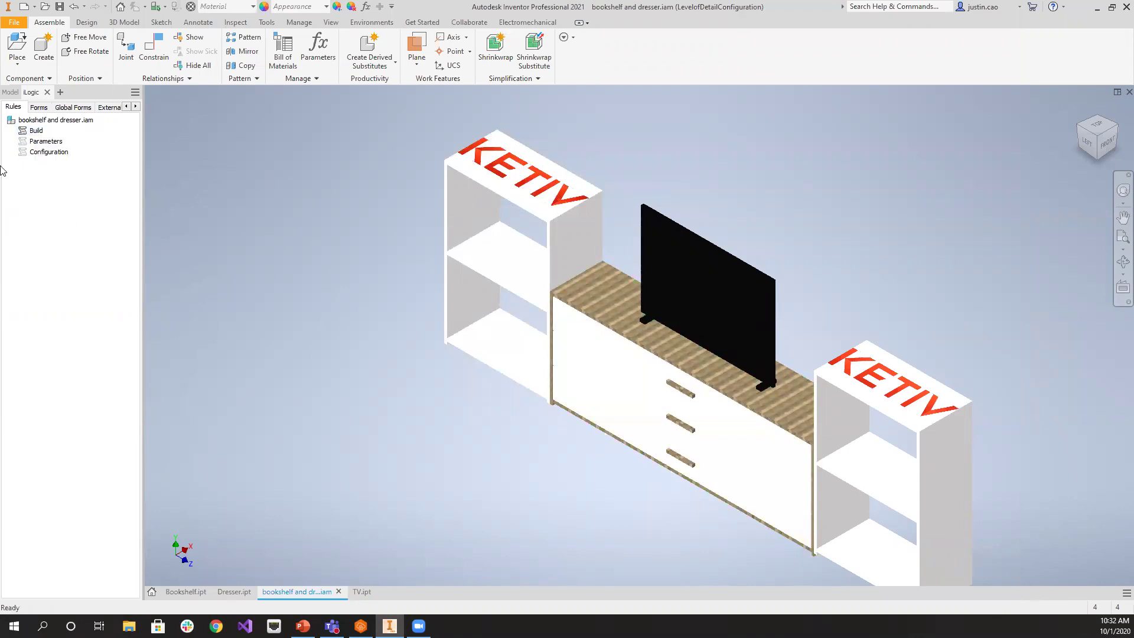
click(37, 131)
key(Escape)
click(1123, 217)
key(Escape)
Examine the available options of the assembly's Configuration parameter, keeping Entertainment selected
click(366, 7)
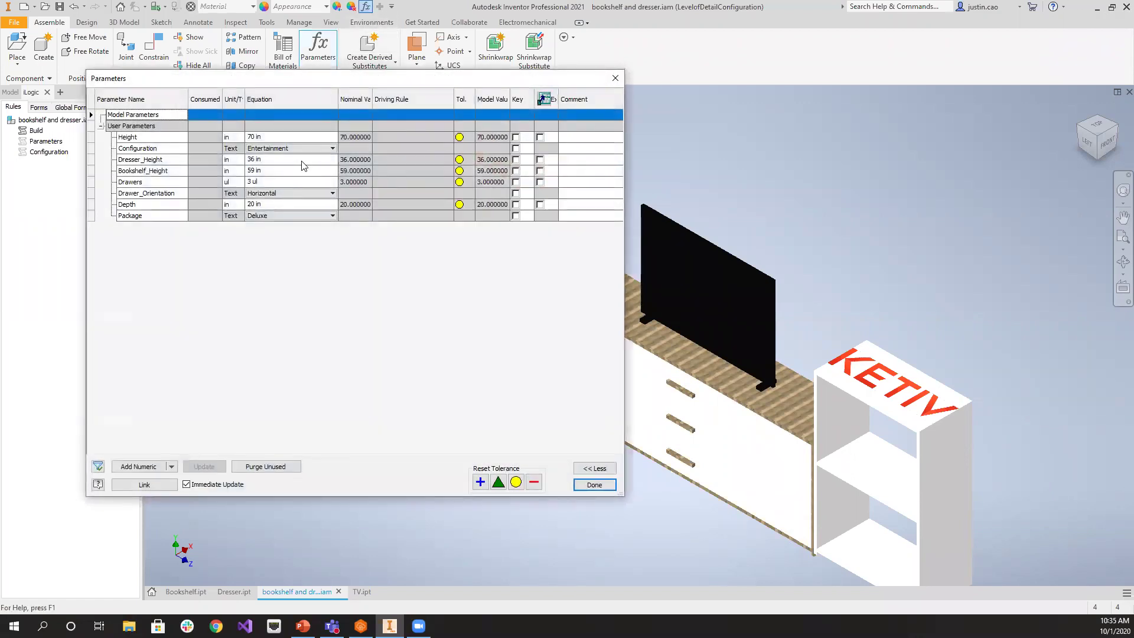
click(306, 149)
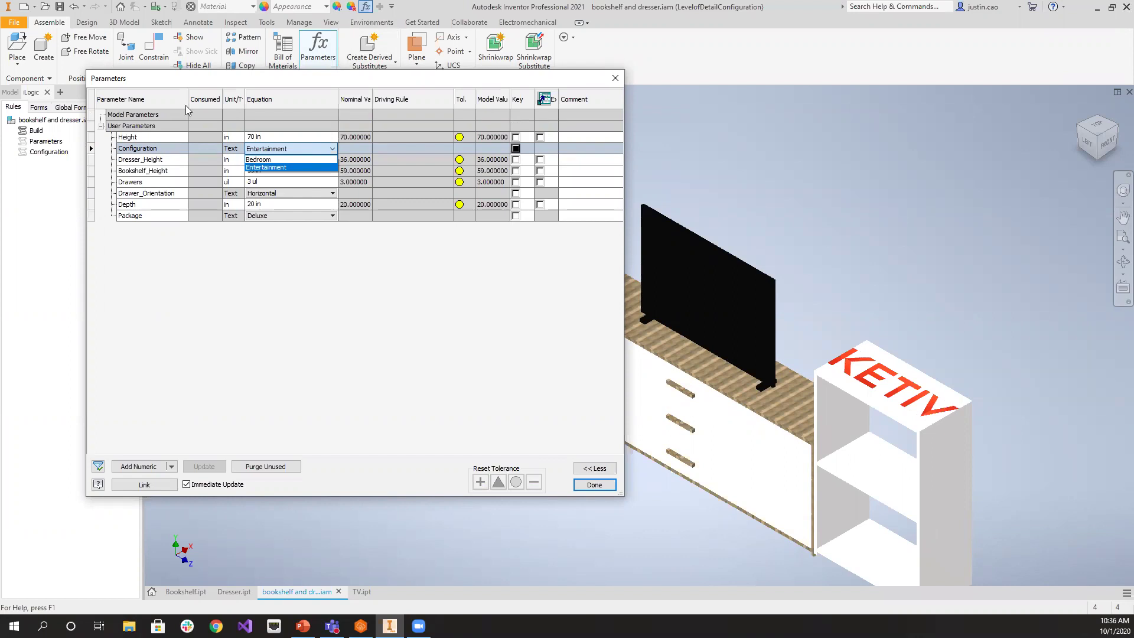
click(438, 335)
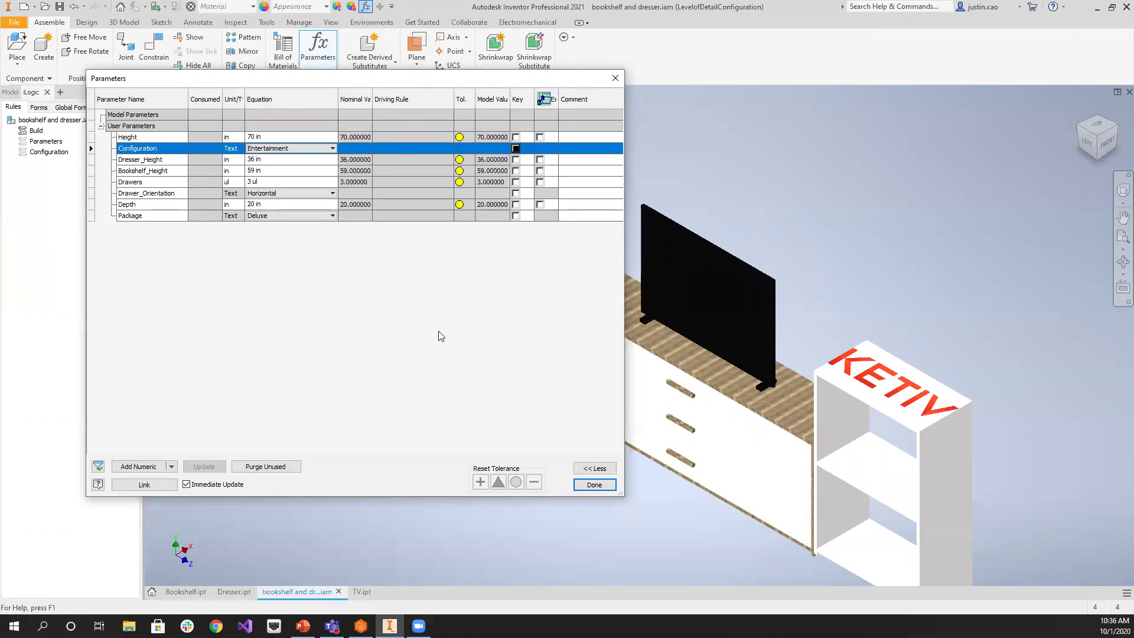